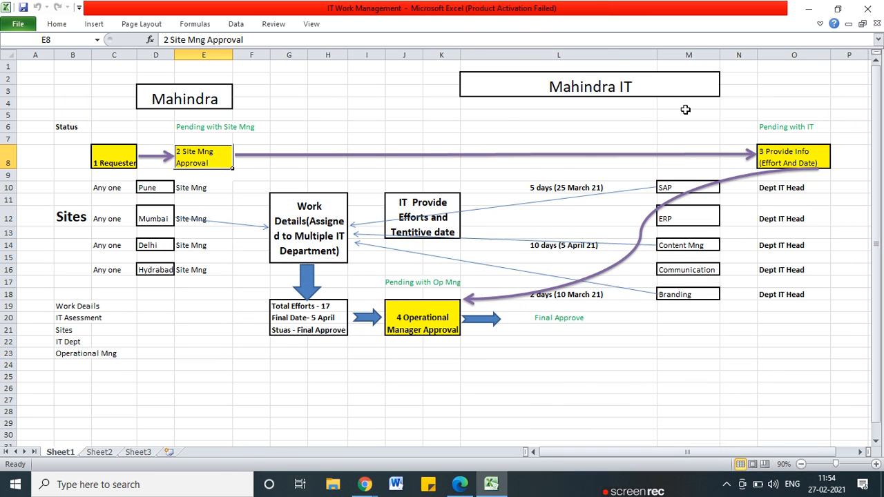
Minimize Excel and expand the 'Start and wait for an approval' step in the flow editor
{"action": "left_click", "coordinate": [817, 18]}
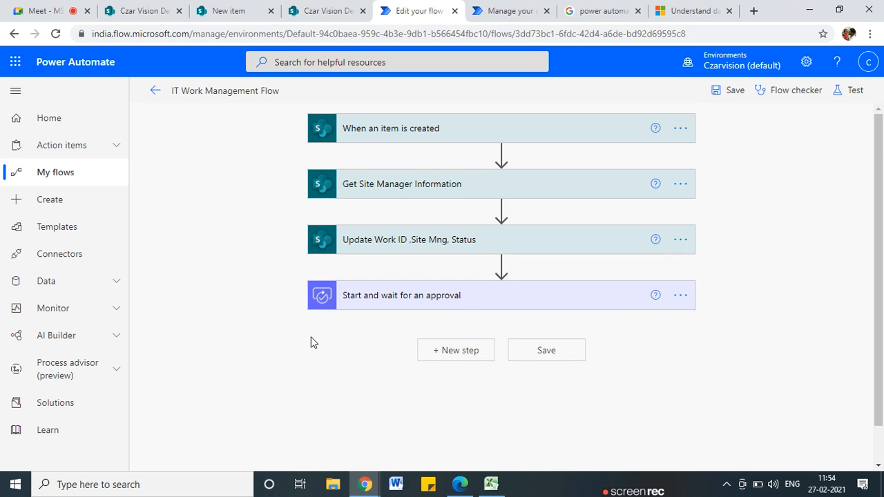
{"action": "scroll", "coordinate": [432, 254], "scroll_direction": "down", "scroll_amount": 1}
{"action": "left_click", "coordinate": [436, 257]}
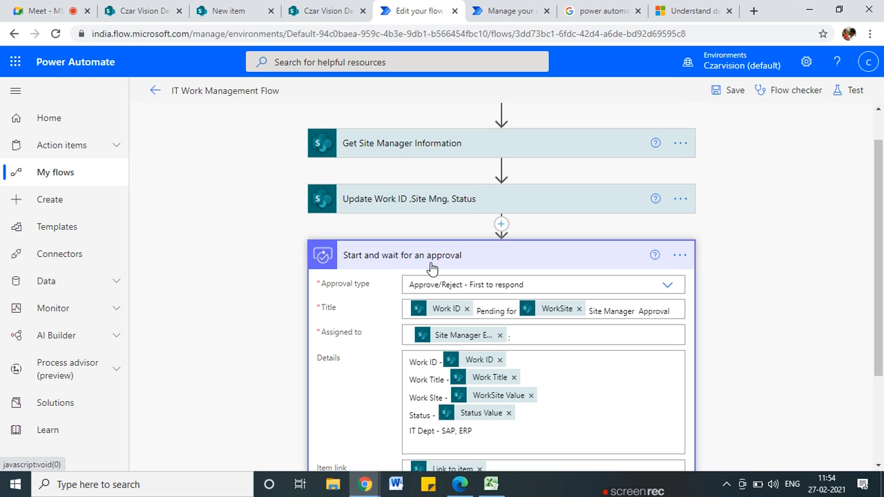
Start inserting an action before the approval, cancel it, and expand the approval's settings
{"action": "left_click", "coordinate": [501, 225]}
{"action": "left_click", "coordinate": [483, 240]}
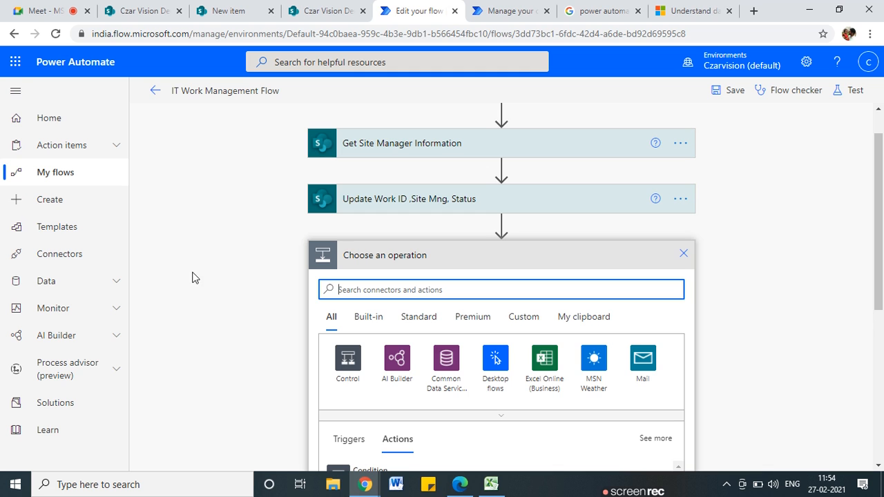
{"action": "left_click", "coordinate": [684, 253]}
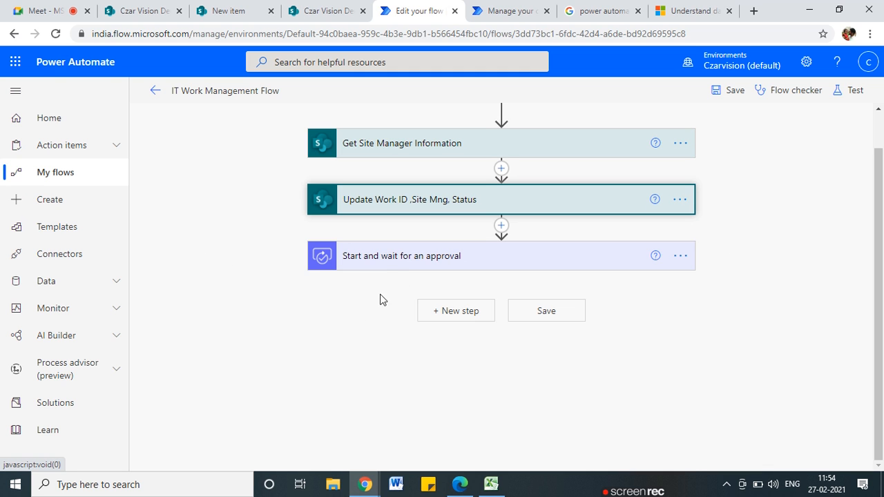
{"action": "left_click", "coordinate": [410, 257]}
{"action": "scroll", "coordinate": [415, 317], "scroll_direction": "down", "scroll_amount": 1}
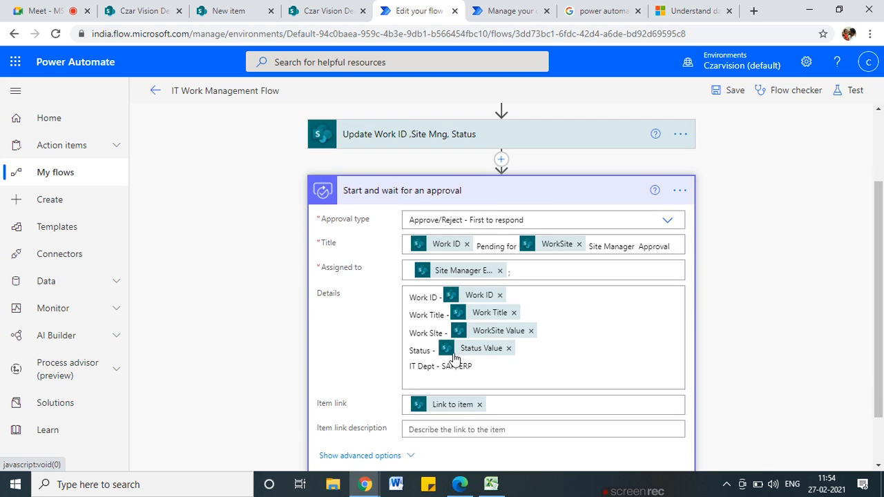
Delete the hard-coded 'SAP, ERP' text from the approval Details
{"action": "left_click", "coordinate": [441, 366]}
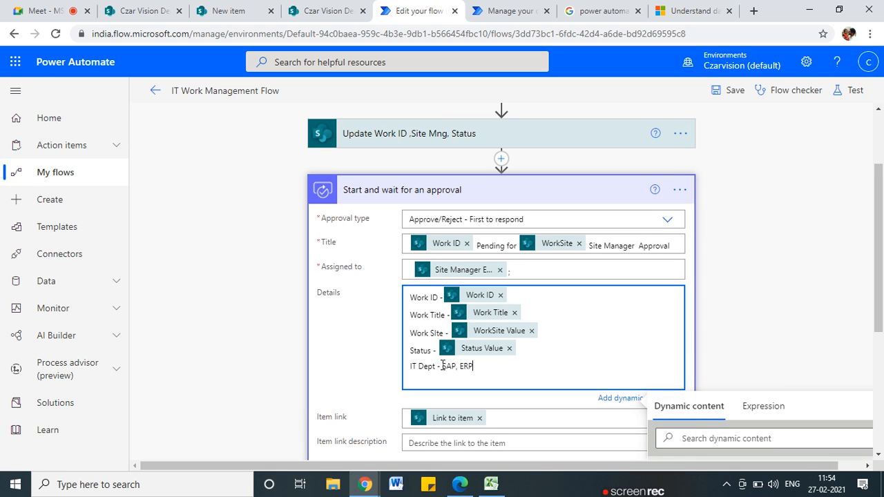
{"action": "left_click_drag", "start_coordinate": [442, 366], "coordinate": [515, 364]}
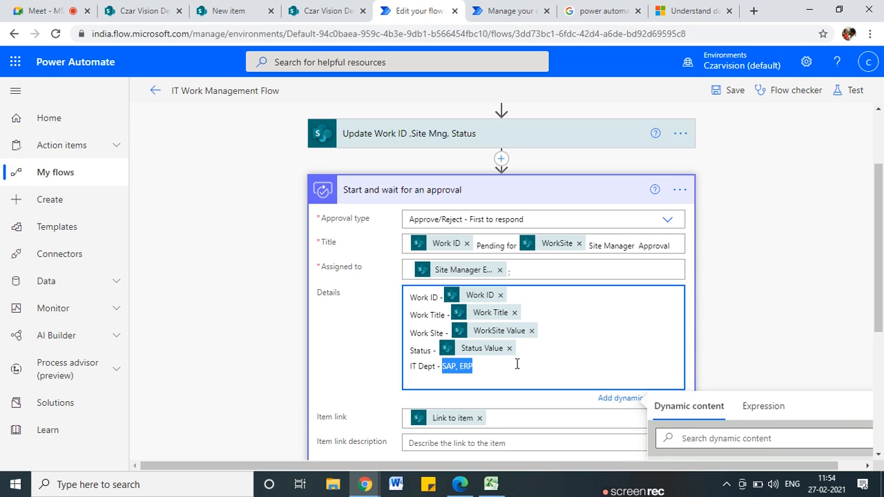
{"action": "key", "text": "BackSpace"}
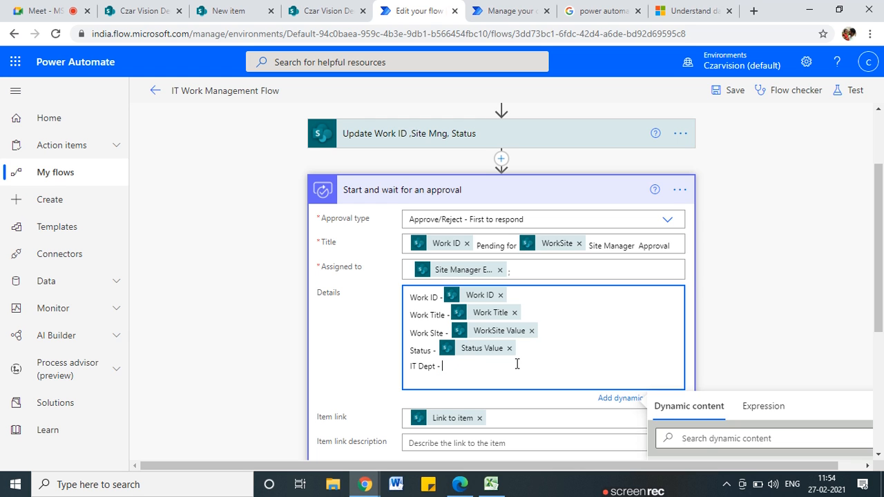
Search dynamic content for 'Dept' and insert IT Dept Value into the Details field
{"action": "scroll", "coordinate": [795, 322], "scroll_direction": "down", "scroll_amount": 3}
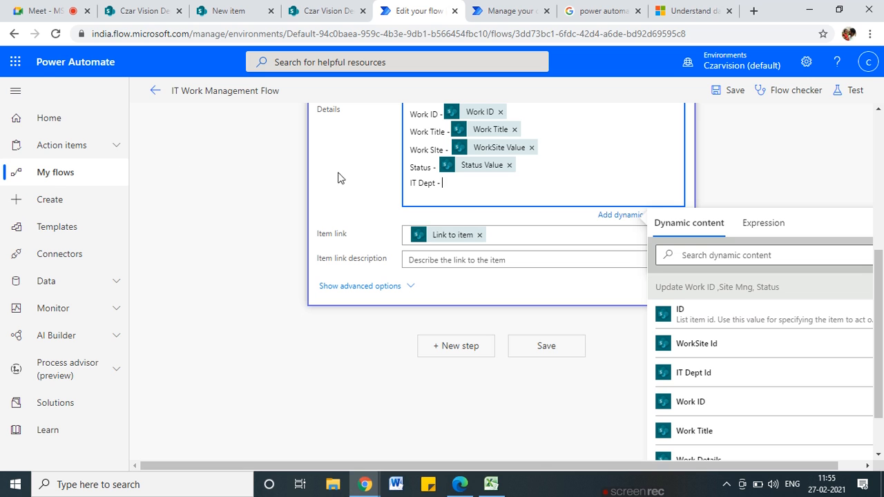
{"action": "scroll", "coordinate": [726, 419], "scroll_direction": "down", "scroll_amount": 2}
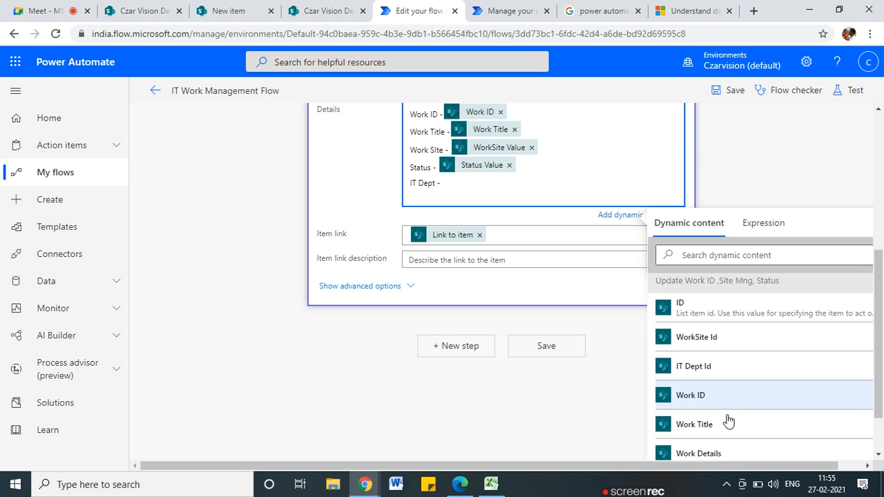
{"action": "scroll", "coordinate": [728, 420], "scroll_direction": "up", "scroll_amount": 2}
{"action": "scroll", "coordinate": [785, 371], "scroll_direction": "down", "scroll_amount": 10}
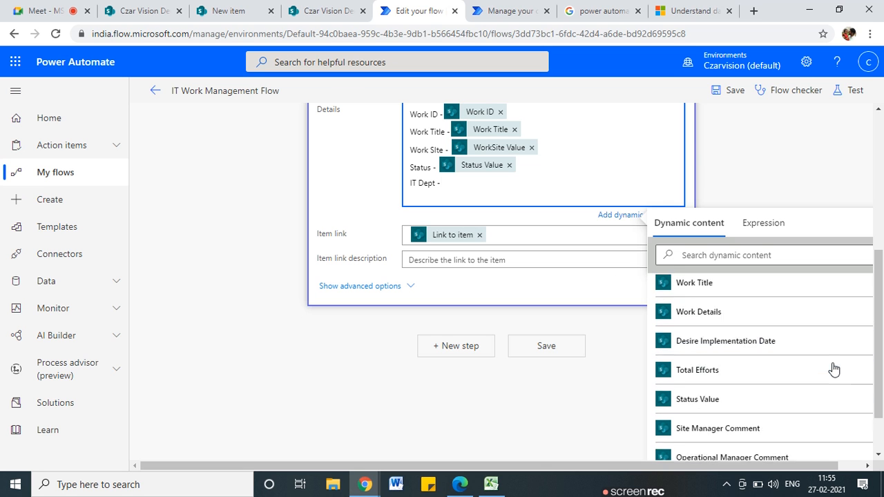
{"action": "scroll", "coordinate": [785, 373], "scroll_direction": "down", "scroll_amount": 15}
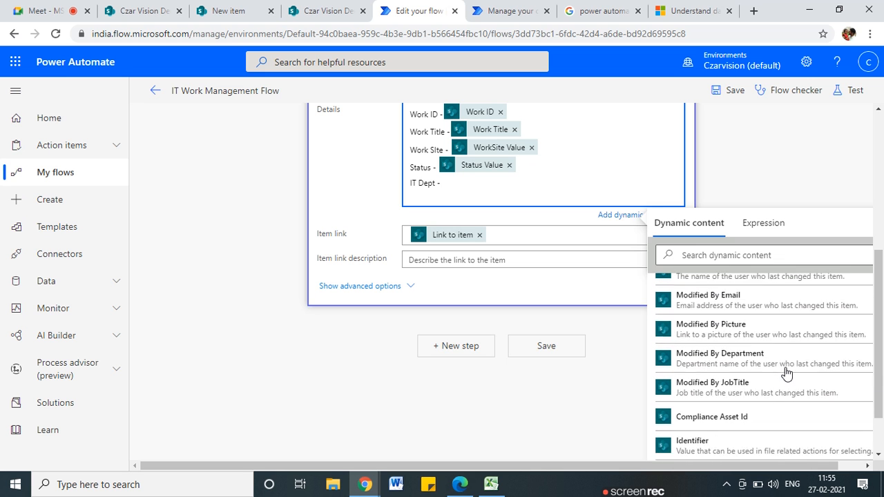
{"action": "scroll", "coordinate": [787, 373], "scroll_direction": "down", "scroll_amount": 5}
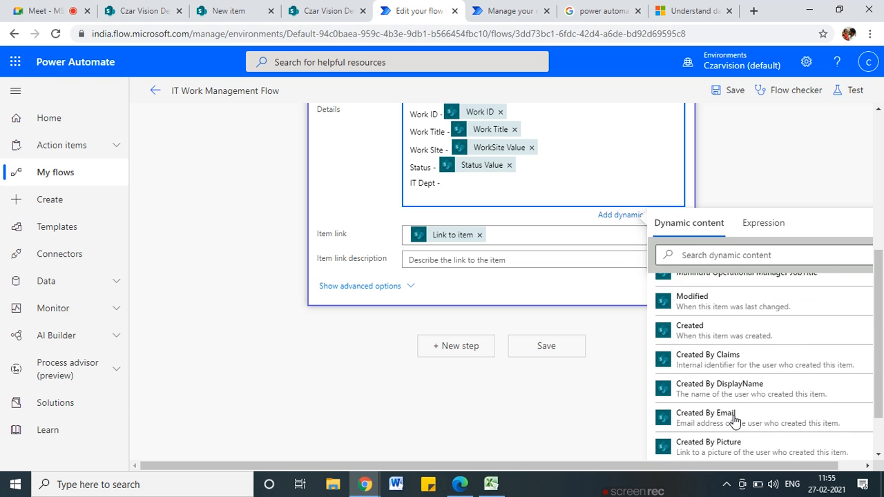
{"action": "scroll", "coordinate": [734, 420], "scroll_direction": "down", "scroll_amount": 5}
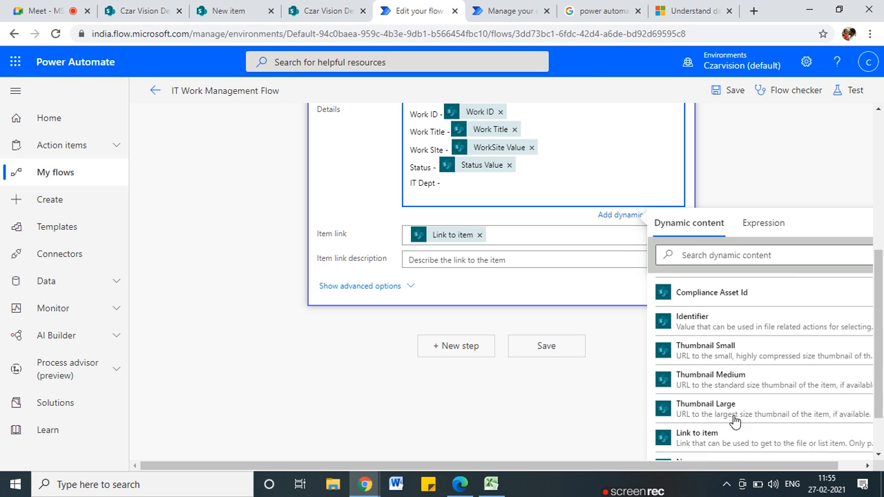
{"action": "scroll", "coordinate": [734, 420], "scroll_direction": "down", "scroll_amount": 1}
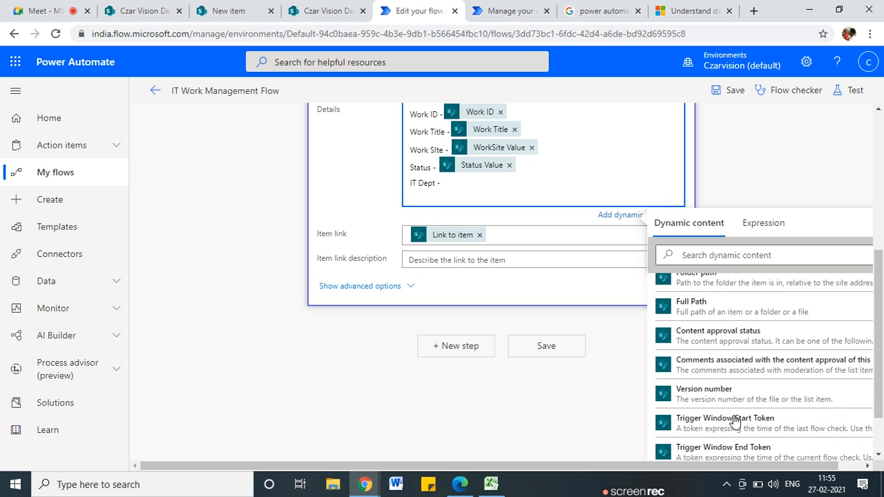
{"action": "left_click", "coordinate": [698, 255]}
{"action": "type", "text": "Dept"}
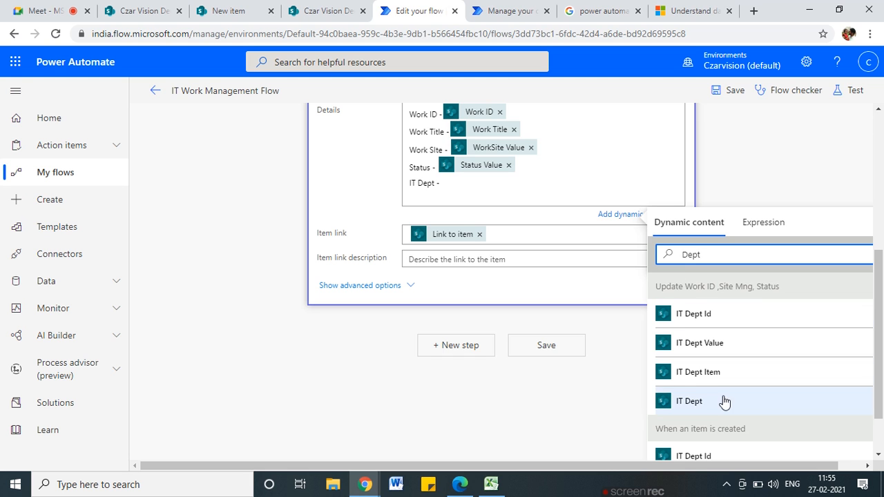
{"action": "scroll", "coordinate": [727, 429], "scroll_direction": "down", "scroll_amount": 3}
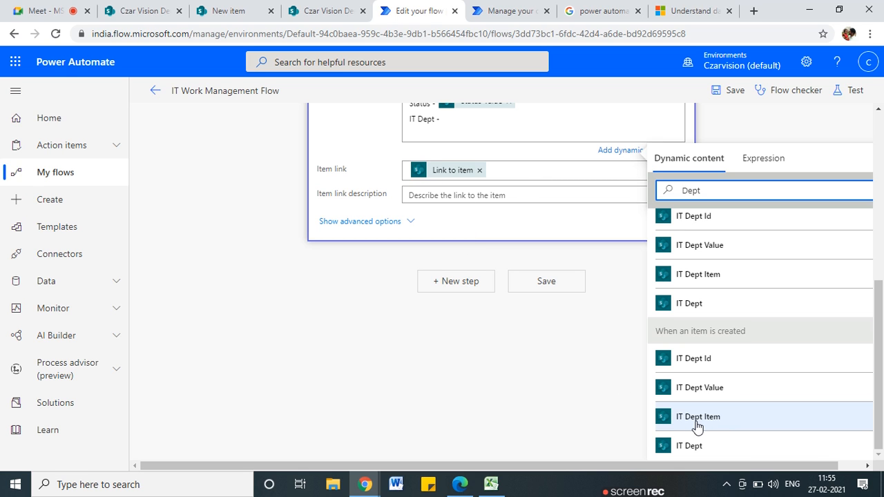
{"action": "left_click", "coordinate": [687, 391]}
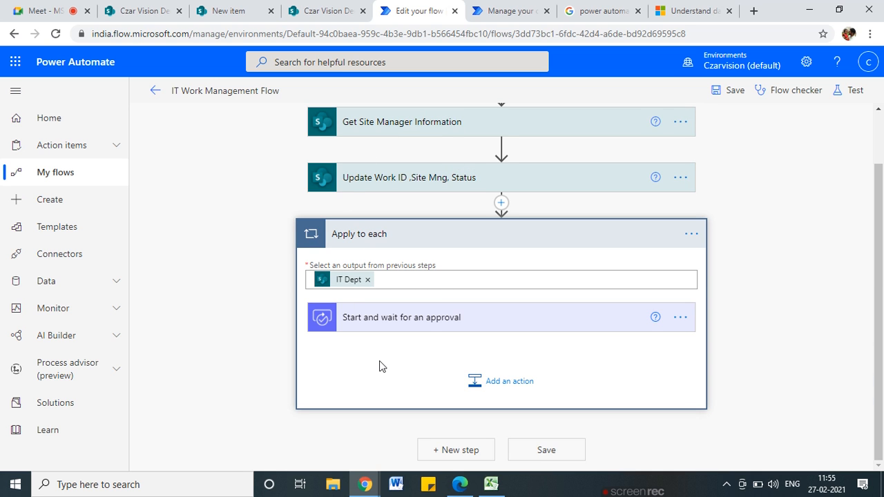
Launch the ZoomIt annotation utility from its desktop folder
{"action": "left_click", "coordinate": [882, 483]}
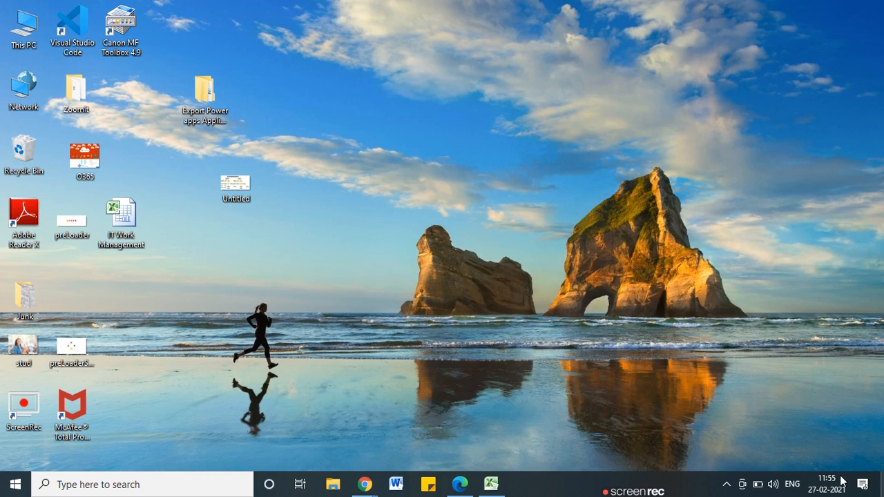
{"action": "double_click", "coordinate": [70, 103]}
{"action": "double_click", "coordinate": [290, 136]}
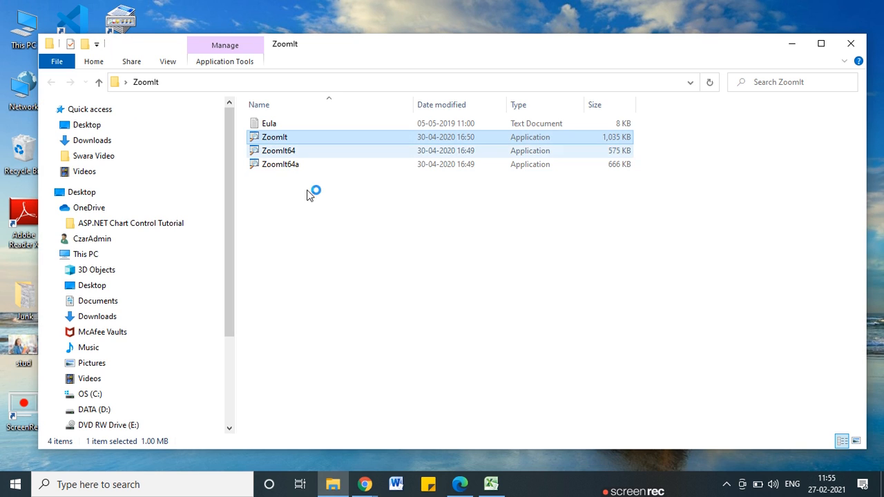
In the flow editor, circle the Apply to each loop with ZoomIt, then clear the drawing
{"action": "mouse_move", "coordinate": [365, 484]}
{"action": "left_click", "coordinate": [313, 447]}
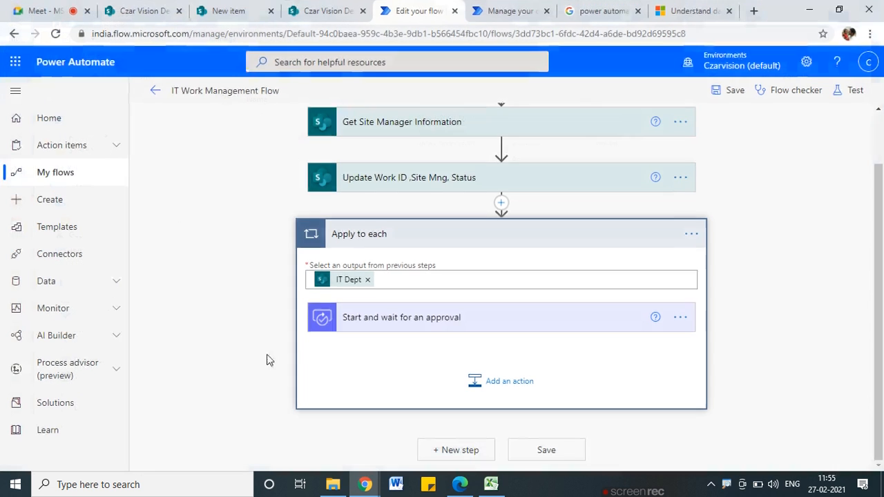
{"action": "key", "text": "ctrl+2"}
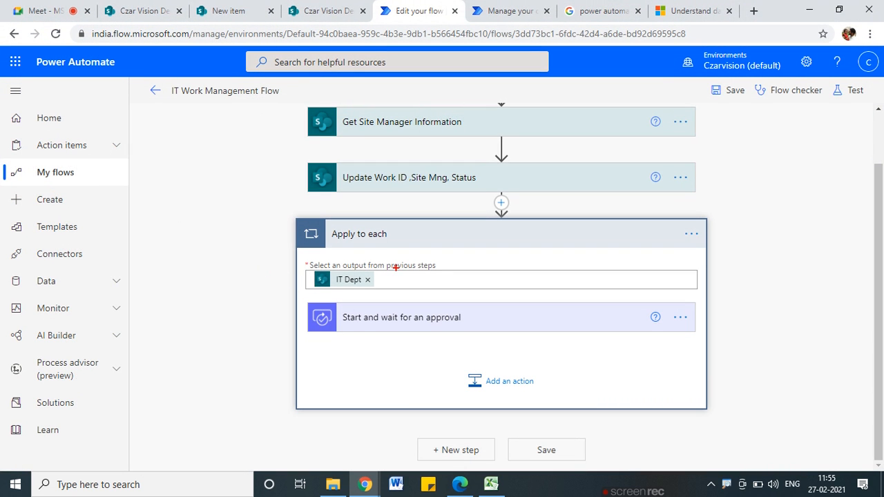
{"action": "mouse_move", "coordinate": [337, 216]}
{"action": "left_mouse_down"}
{"action": "mouse_move", "coordinate": [273, 239]}
{"action": "mouse_move", "coordinate": [349, 219]}
{"action": "left_mouse_up"}
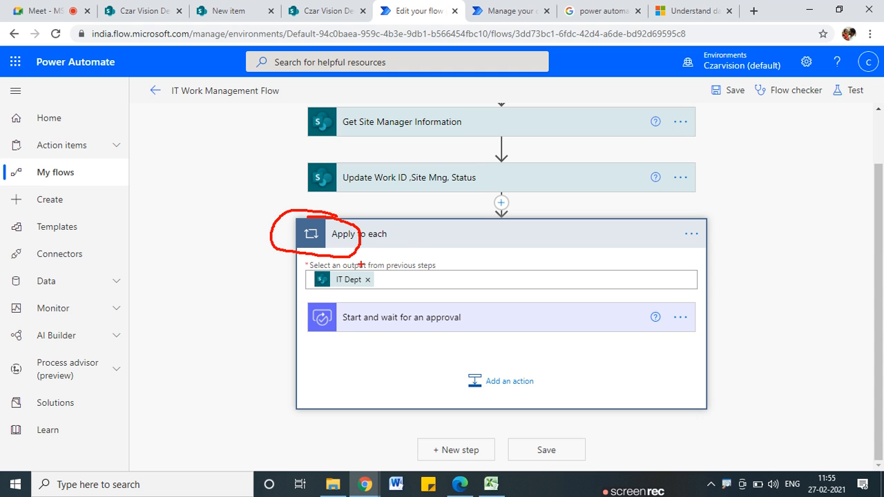
{"action": "key", "text": "Escape"}
Switch to SharePoint and start a new Work Details item
{"action": "left_click", "coordinate": [138, 9]}
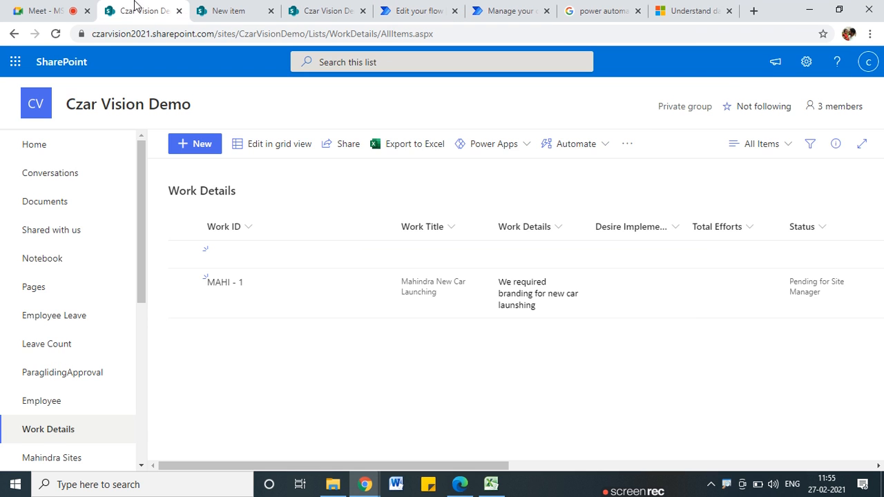
{"action": "left_click", "coordinate": [21, 7]}
{"action": "left_click", "coordinate": [105, 8]}
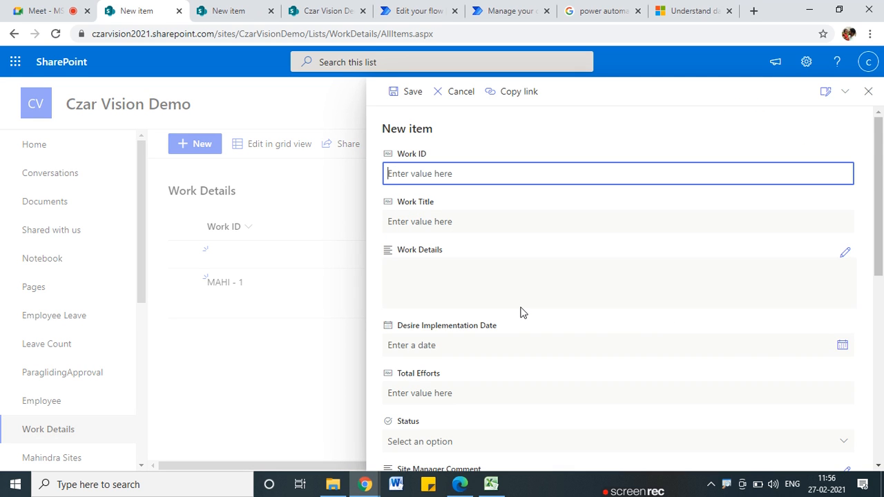
Choose Content Mng, Branding and ERP as IT Dept on the draft item, then return to the flow
{"action": "scroll", "coordinate": [497, 338], "scroll_direction": "down", "scroll_amount": 3}
{"action": "scroll", "coordinate": [442, 359], "scroll_direction": "down", "scroll_amount": 3}
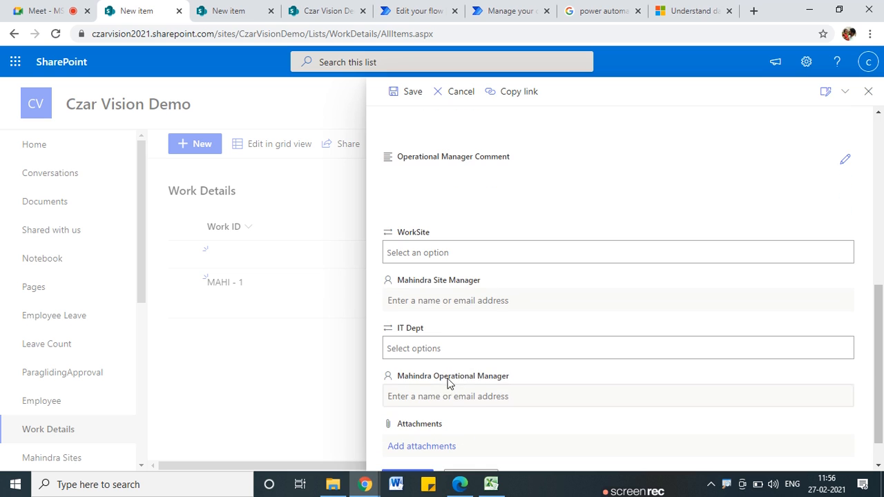
{"action": "left_click", "coordinate": [421, 348]}
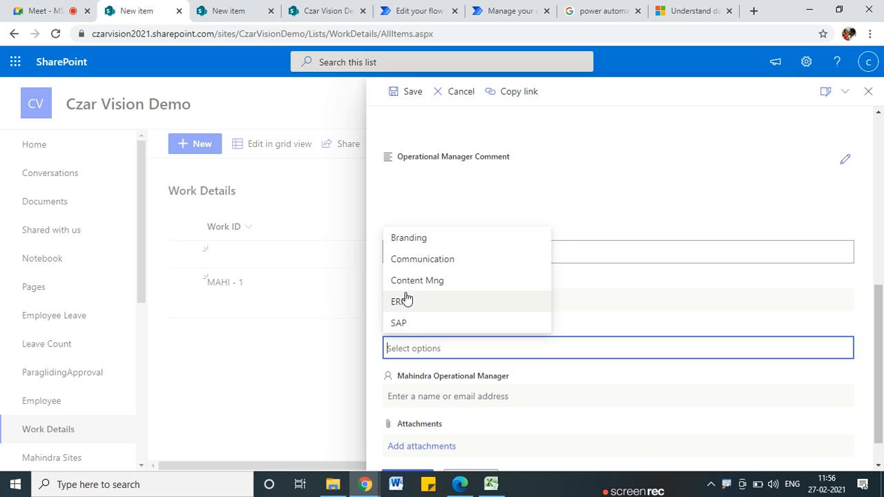
{"action": "left_click", "coordinate": [417, 281]}
{"action": "left_click", "coordinate": [498, 348]}
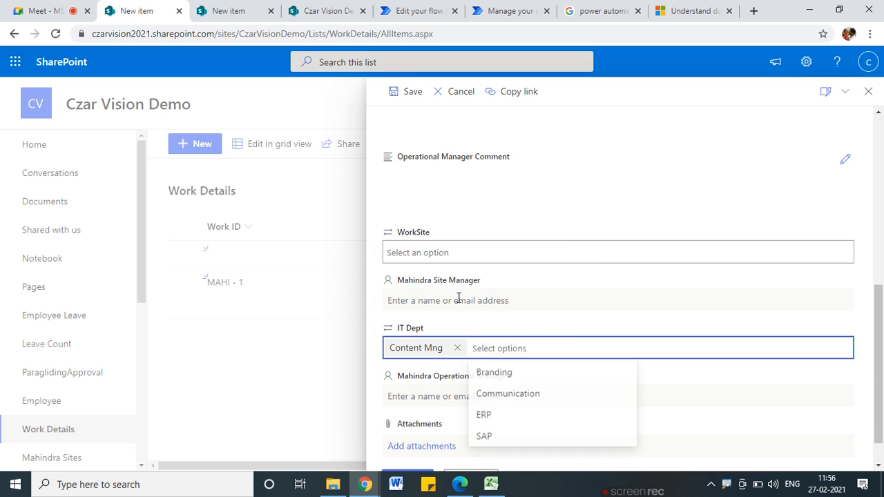
{"action": "left_click", "coordinate": [495, 373]}
{"action": "left_click", "coordinate": [590, 347]}
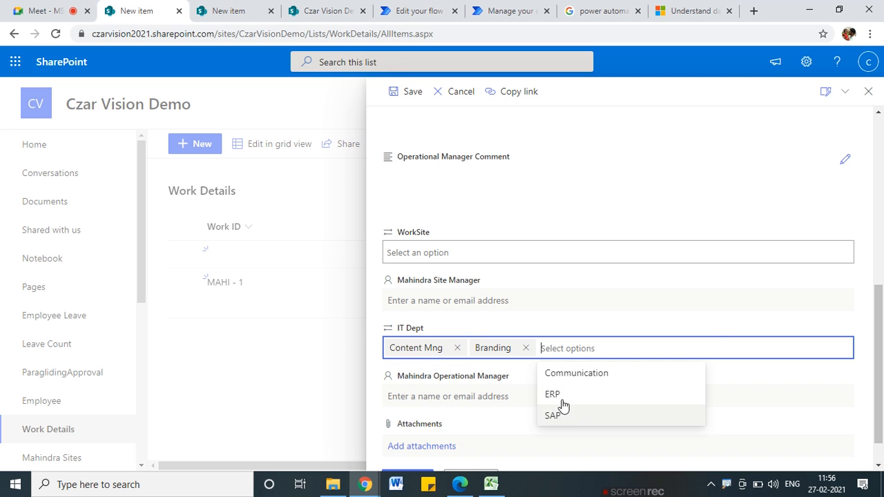
{"action": "left_click", "coordinate": [561, 397]}
{"action": "left_click", "coordinate": [417, 10]}
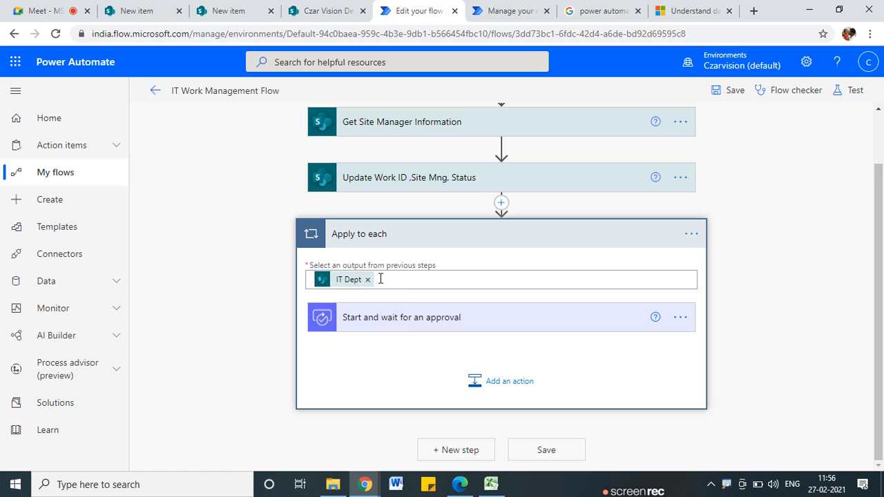
{"action": "left_click_drag", "start_coordinate": [213, 255], "coordinate": [328, 247]}
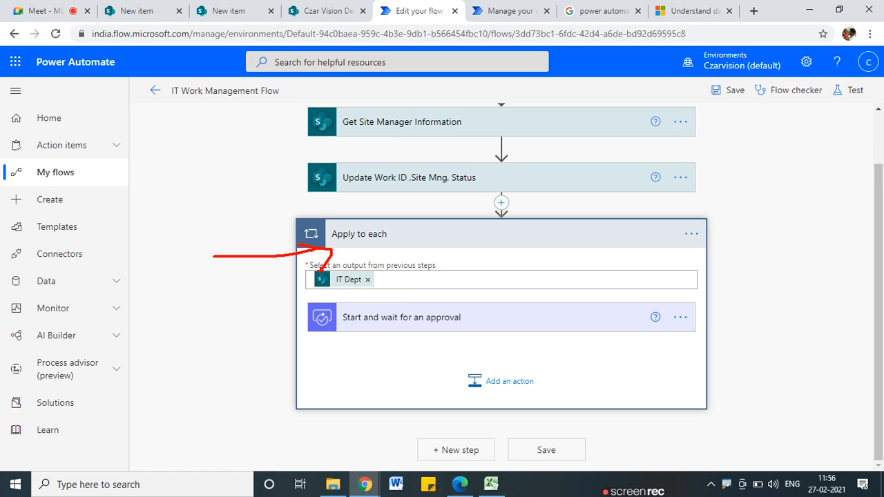
{"action": "mouse_move", "coordinate": [437, 308]}
{"action": "left_mouse_down"}
{"action": "mouse_move", "coordinate": [377, 297]}
{"action": "mouse_move", "coordinate": [398, 334]}
{"action": "mouse_move", "coordinate": [431, 306]}
{"action": "left_mouse_up"}
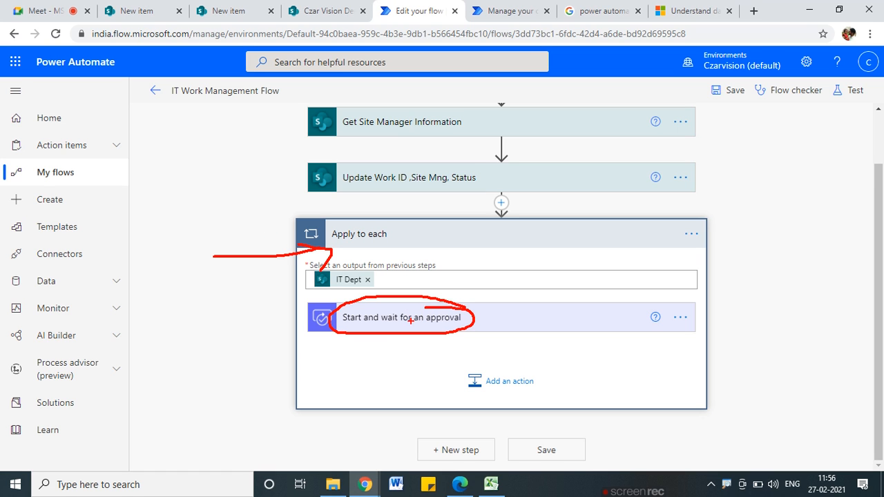
{"action": "left_click", "coordinate": [491, 483]}
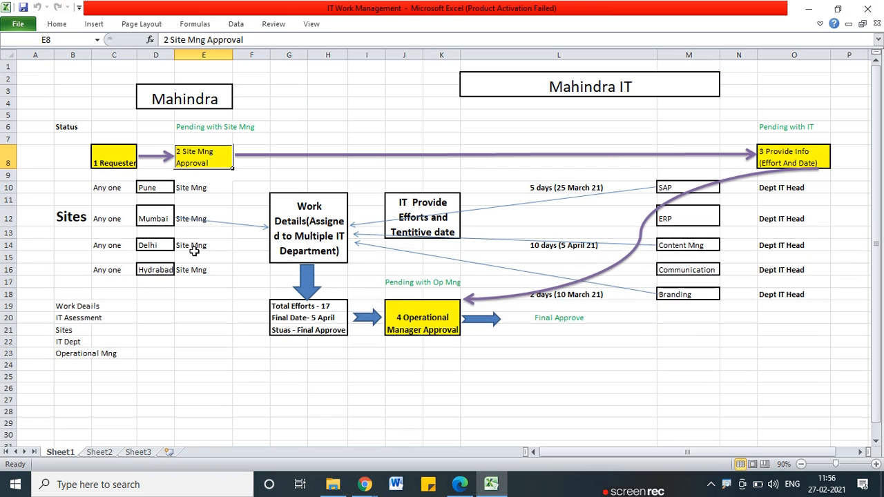
{"action": "mouse_move", "coordinate": [228, 136]}
{"action": "left_mouse_down"}
{"action": "mouse_move", "coordinate": [132, 183]}
{"action": "mouse_move", "coordinate": [206, 137]}
{"action": "left_mouse_up"}
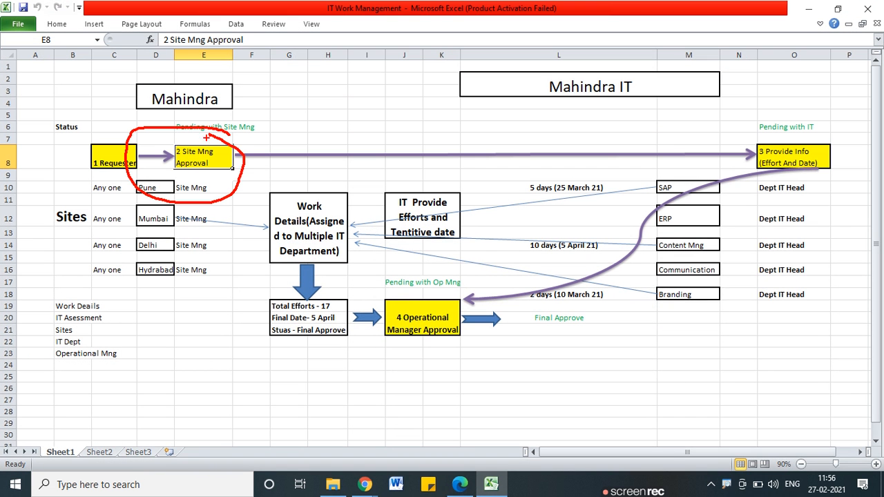
{"action": "key", "text": "Escape"}
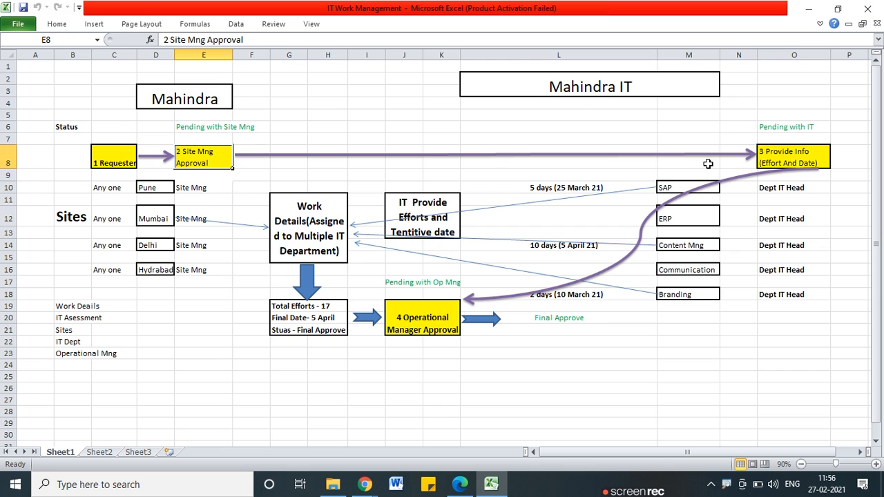
{"action": "key", "text": "alt+Tab"}
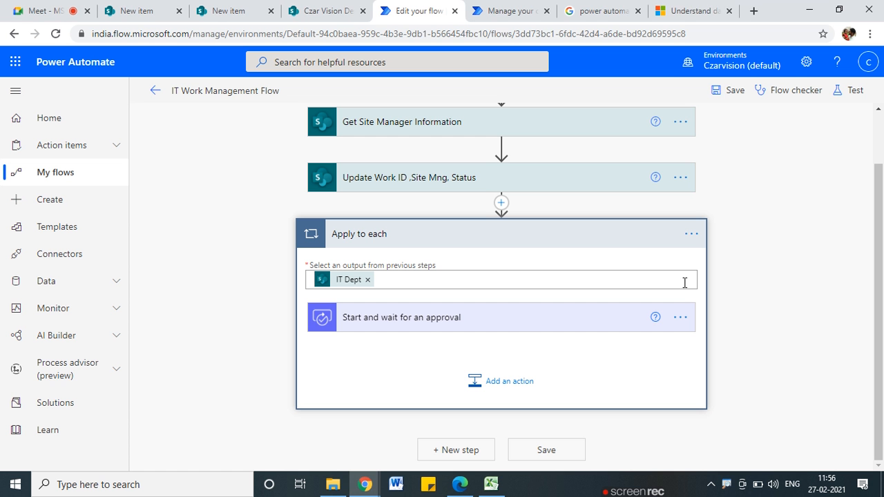
Expand the approval step and check the IT Dept choices on the SharePoint item form
{"action": "left_click", "coordinate": [394, 317]}
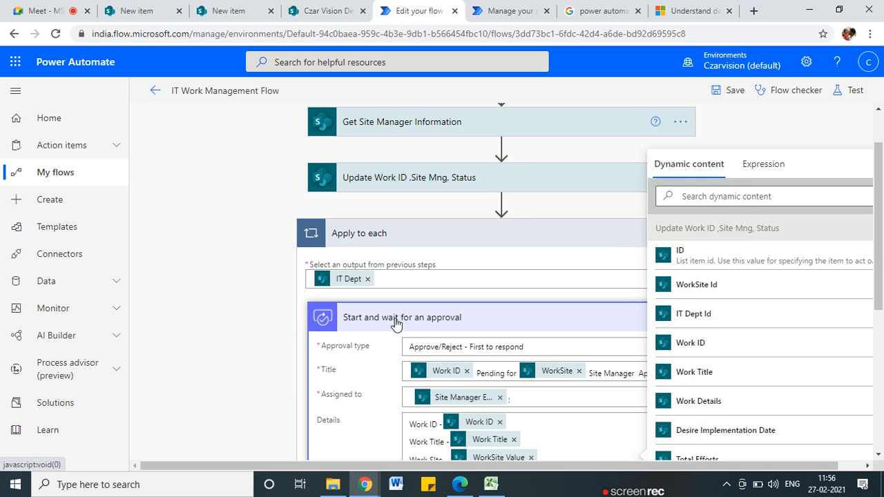
{"action": "scroll", "coordinate": [477, 346], "scroll_direction": "down", "scroll_amount": 3}
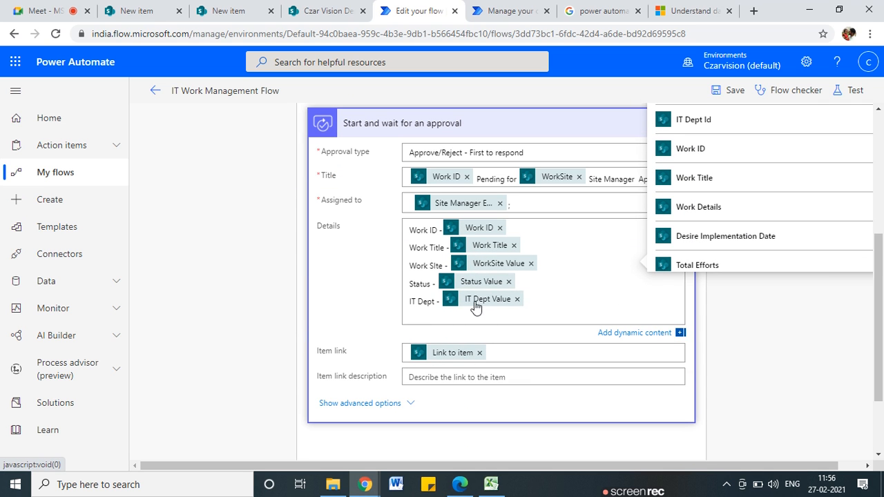
{"action": "left_click", "coordinate": [142, 9]}
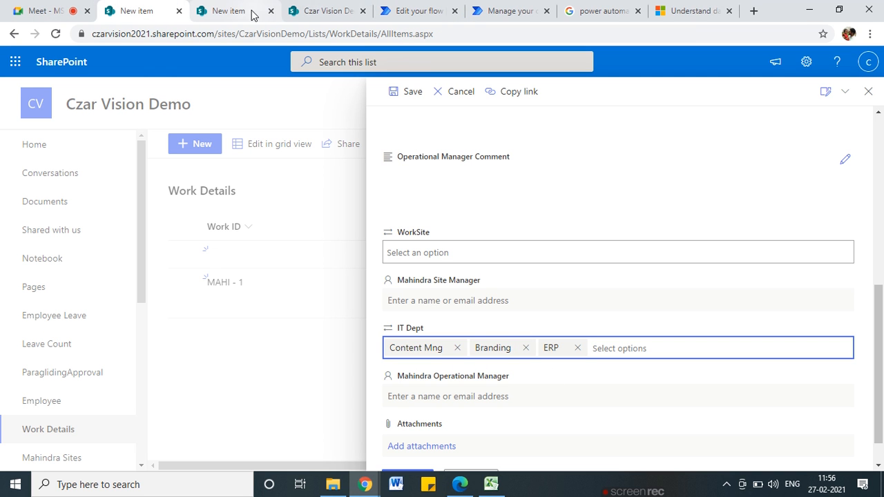
{"action": "left_click", "coordinate": [418, 11]}
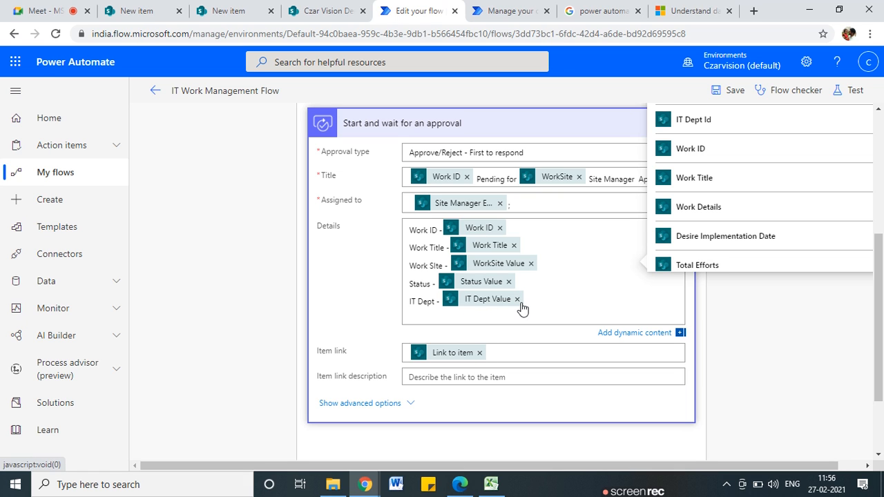
Close the Dynamic content pane and review the approval step's fields
{"action": "scroll", "coordinate": [281, 194], "scroll_direction": "up", "scroll_amount": 2}
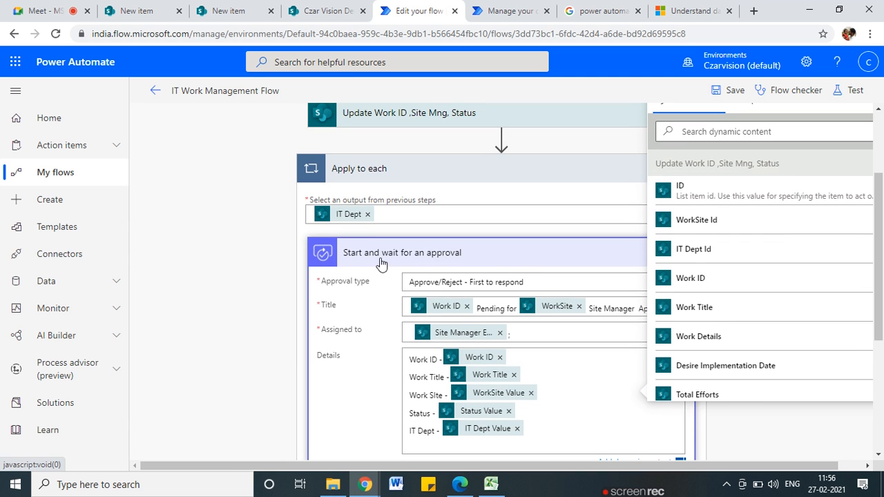
{"action": "scroll", "coordinate": [381, 263], "scroll_direction": "down", "scroll_amount": 2}
{"action": "scroll", "coordinate": [384, 248], "scroll_direction": "up", "scroll_amount": 2}
{"action": "scroll", "coordinate": [359, 287], "scroll_direction": "up", "scroll_amount": 2}
{"action": "left_click", "coordinate": [878, 172]}
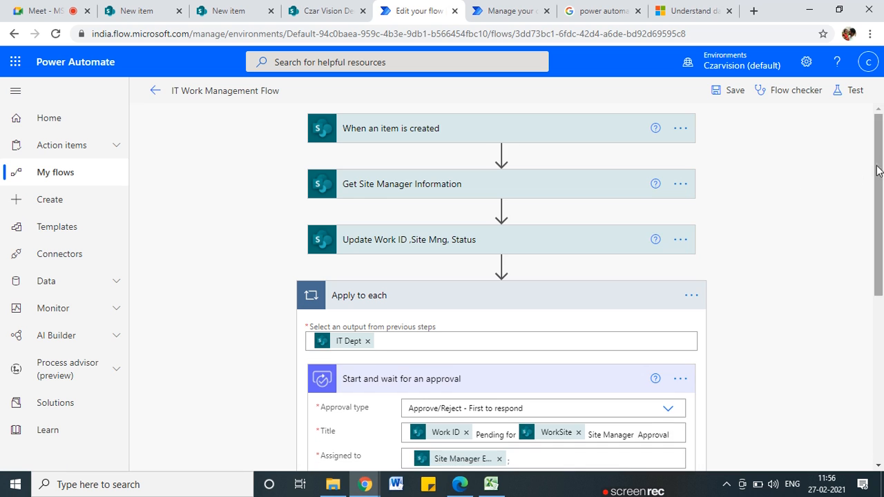
{"action": "scroll", "coordinate": [336, 351], "scroll_direction": "down", "scroll_amount": 1}
{"action": "scroll", "coordinate": [337, 351], "scroll_direction": "up", "scroll_amount": 1}
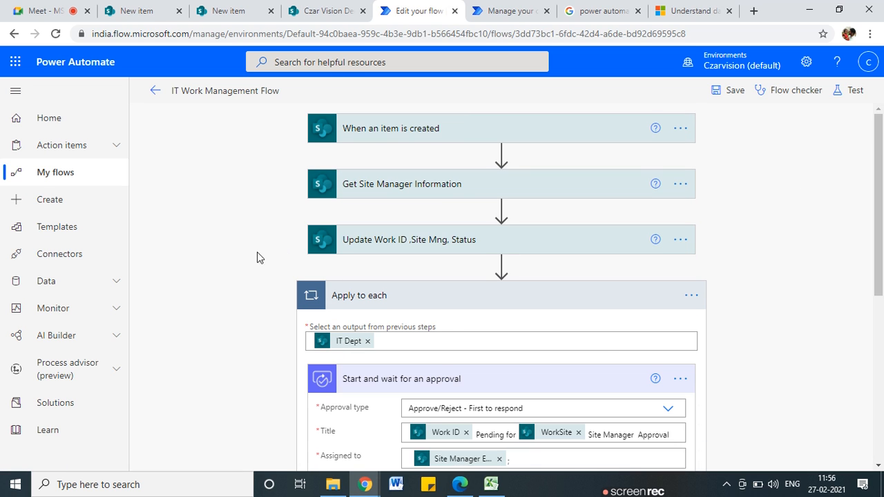
On the SharePoint new item form, begin a Work Title entry 'My R'
{"action": "left_click", "coordinate": [142, 9]}
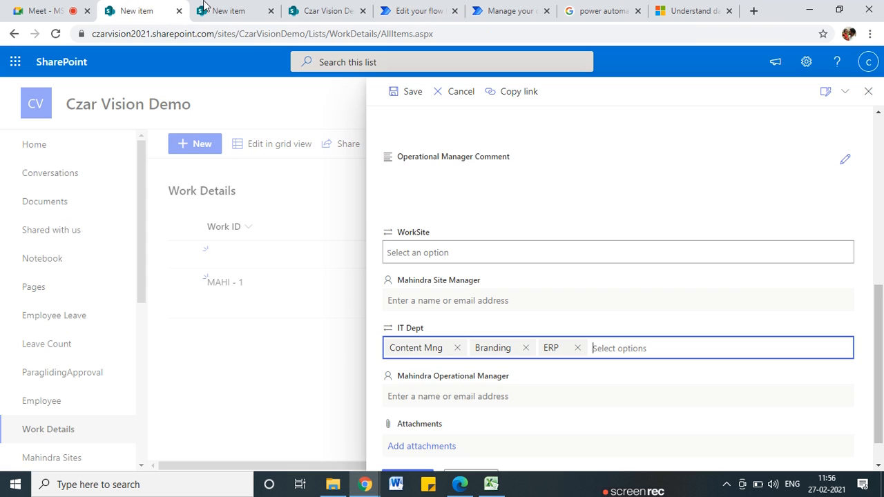
{"action": "scroll", "coordinate": [451, 336], "scroll_direction": "up", "scroll_amount": 6}
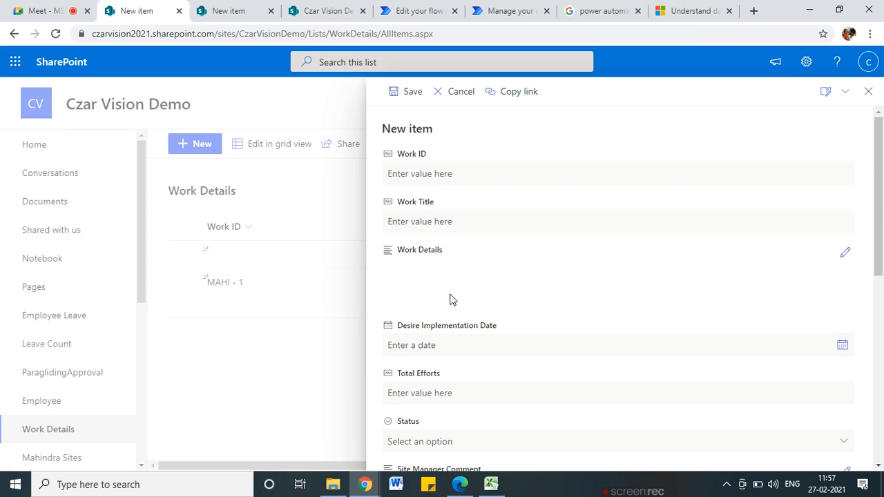
{"action": "left_click", "coordinate": [429, 176]}
{"action": "left_click", "coordinate": [335, 296]}
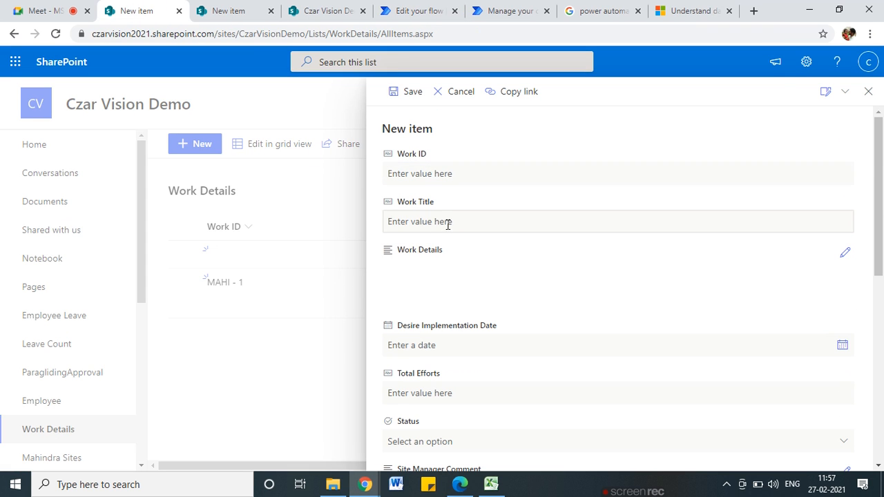
{"action": "left_click", "coordinate": [448, 222]}
{"action": "type", "text": "My Req"}
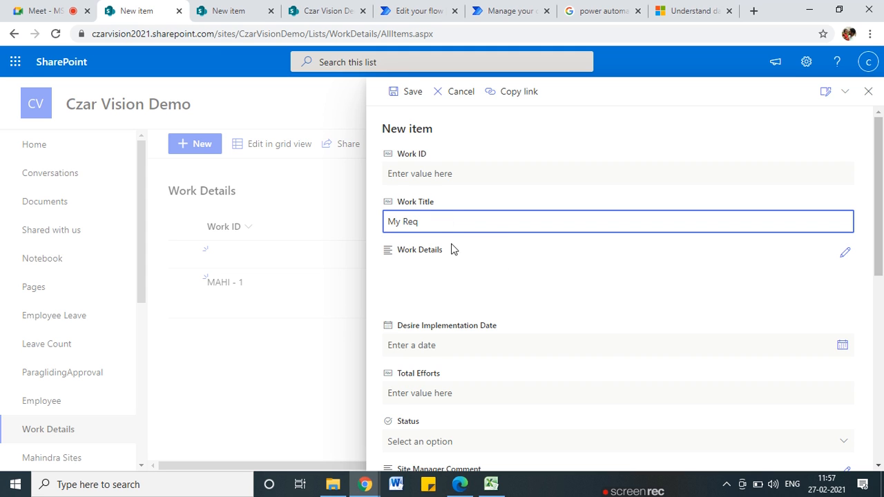
{"action": "scroll", "coordinate": [449, 234], "scroll_direction": "down", "scroll_amount": 1}
{"action": "left_click", "coordinate": [439, 221]}
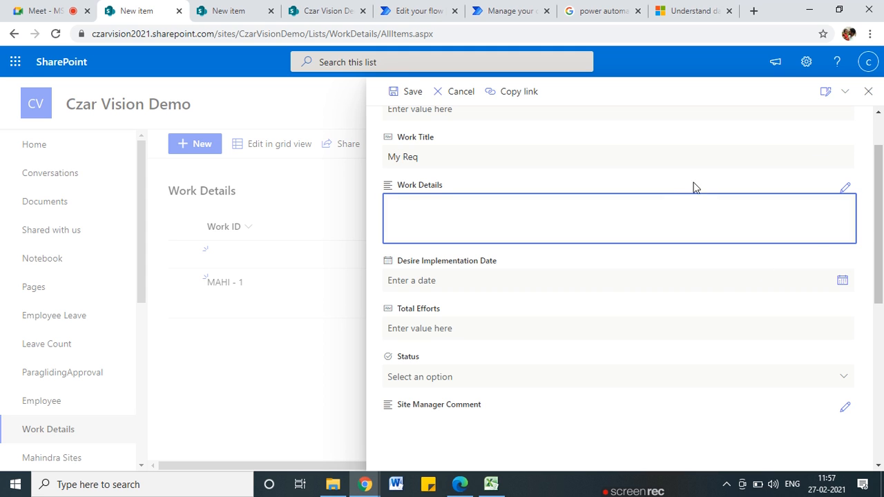
Discard the unsaved item and open the Work Details List settings
{"action": "left_click", "coordinate": [868, 91]}
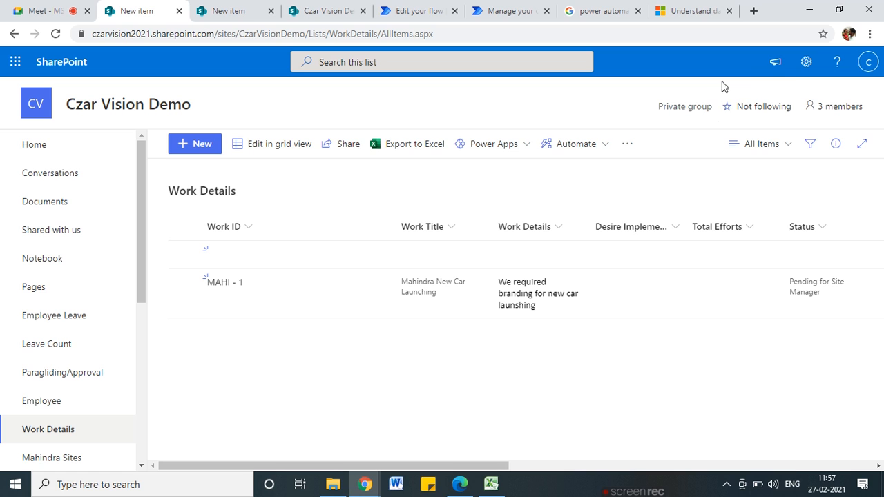
{"action": "left_click", "coordinate": [806, 61]}
{"action": "left_click", "coordinate": [709, 196]}
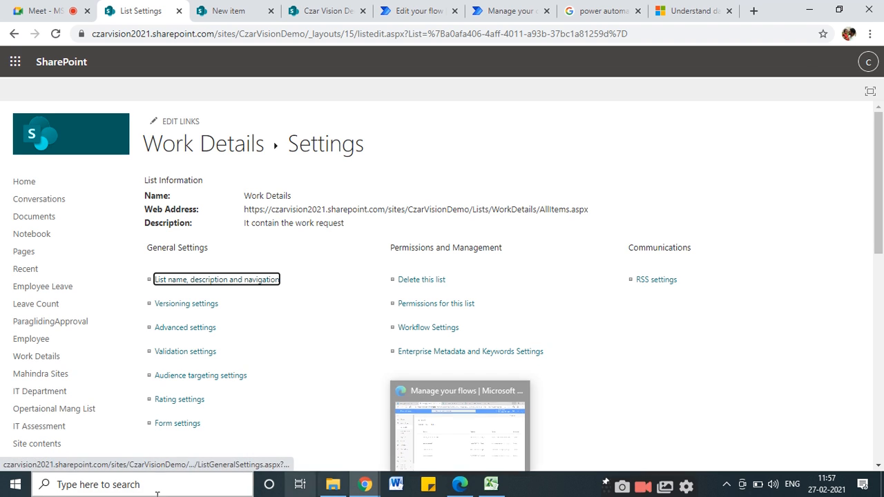
Change the Work Details column to Plain text, confirm, and return to the Work Details list
{"action": "scroll", "coordinate": [321, 371], "scroll_direction": "down", "scroll_amount": 6}
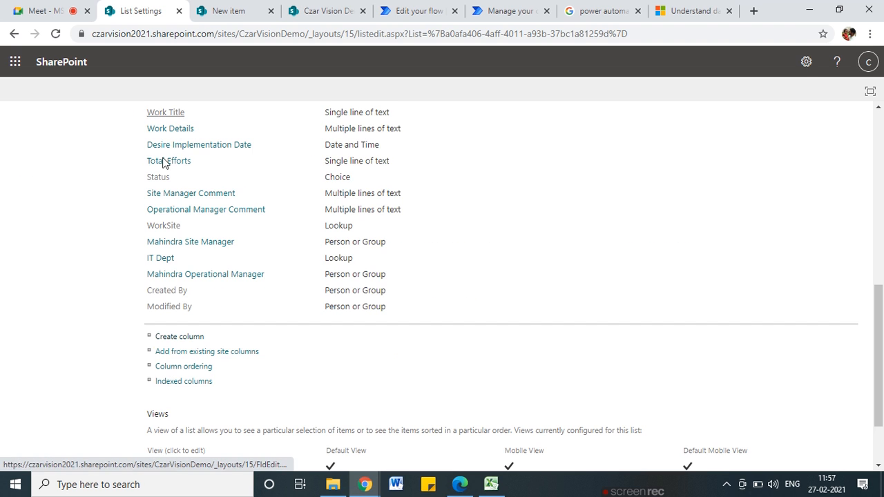
{"action": "scroll", "coordinate": [235, 158], "scroll_direction": "up", "scroll_amount": 2}
{"action": "left_click", "coordinate": [176, 260]}
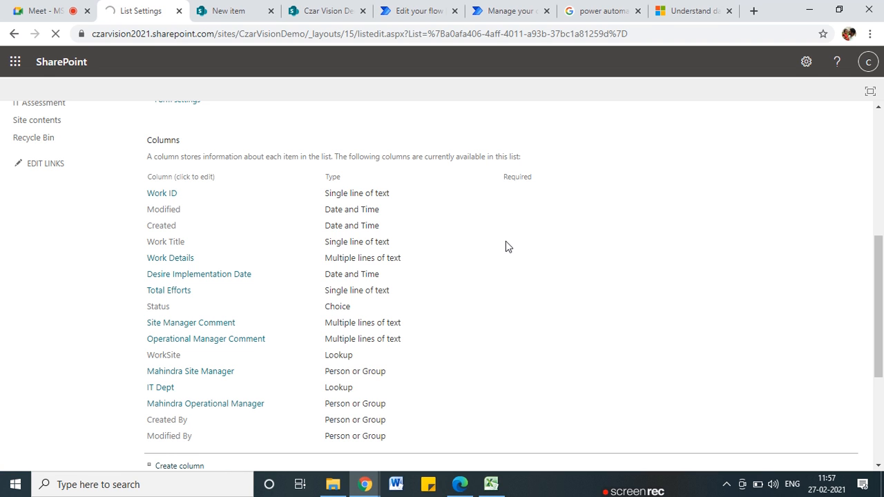
{"action": "scroll", "coordinate": [506, 247], "scroll_direction": "down", "scroll_amount": 2}
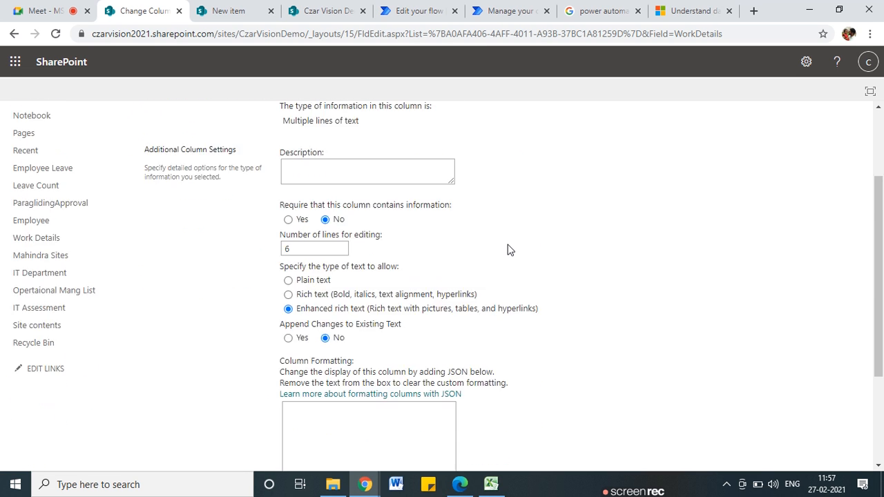
{"action": "scroll", "coordinate": [510, 250], "scroll_direction": "down", "scroll_amount": 1}
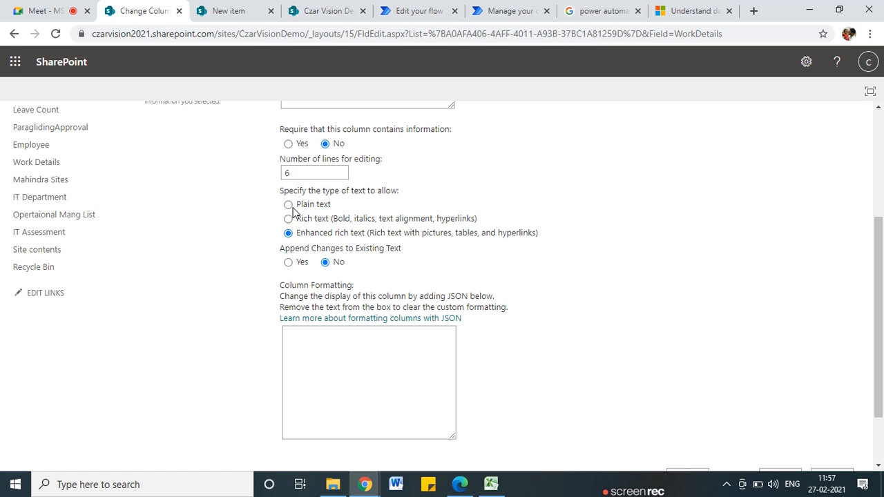
{"action": "scroll", "coordinate": [449, 261], "scroll_direction": "down", "scroll_amount": 1}
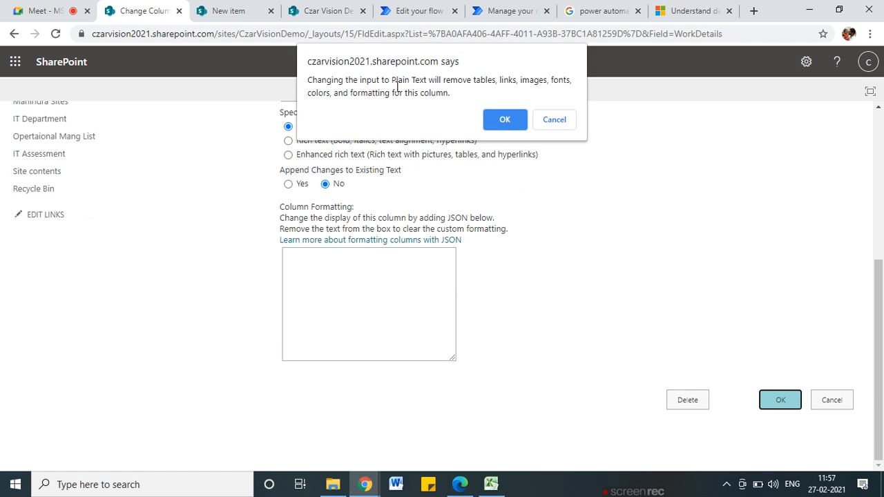
{"action": "left_click", "coordinate": [504, 120]}
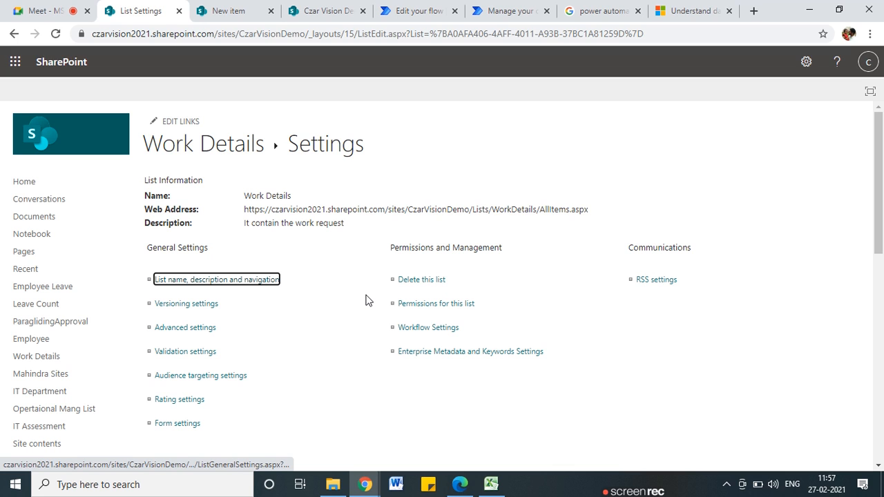
{"action": "left_click", "coordinate": [221, 144]}
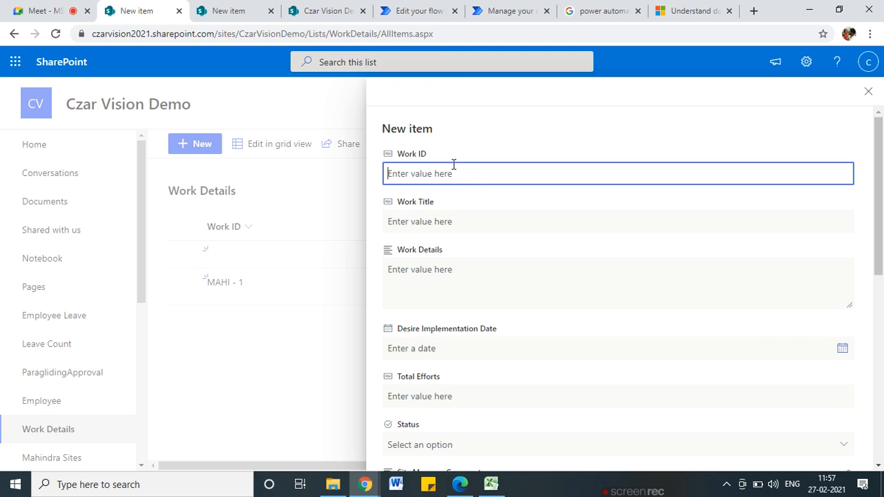
Enter Work Title 'Test' and 'T' in Work Details on the new item
{"action": "type", "text": "T"}
{"action": "key", "text": "BackSpace"}
{"action": "key", "text": "Tab"}
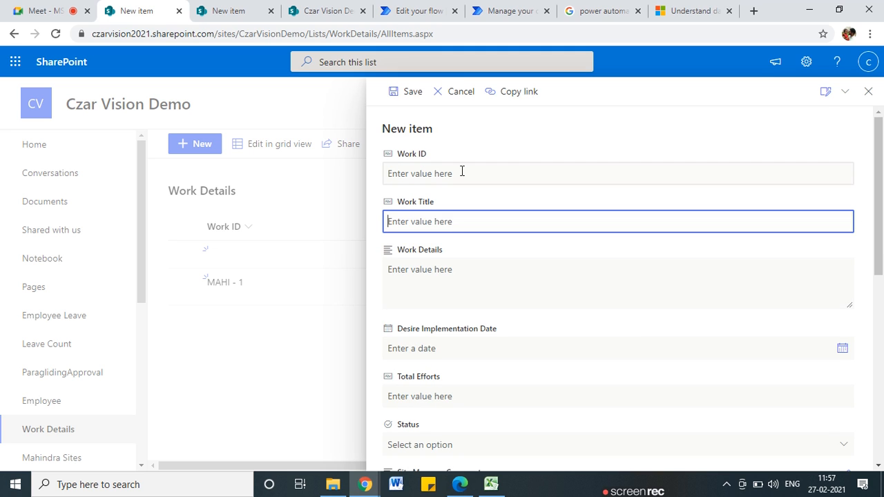
{"action": "type", "text": "Test Req"}
{"action": "key", "text": "Tab"}
{"action": "type", "text": "T"}
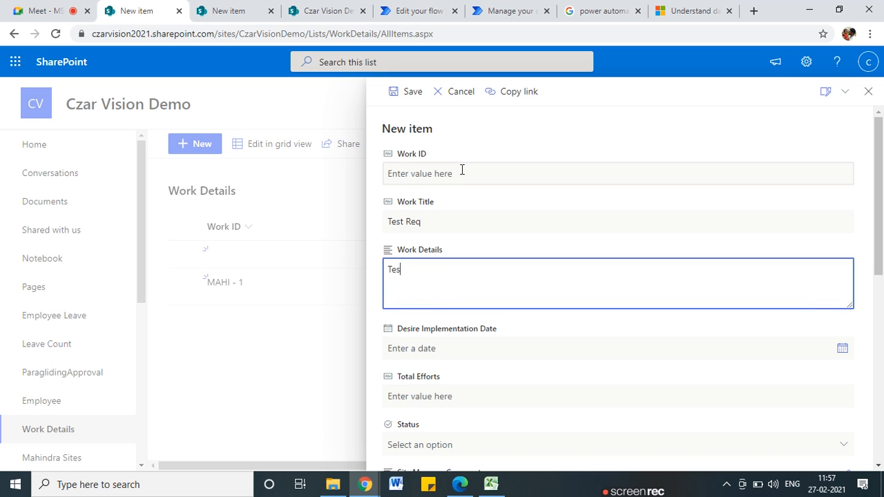
Set the desired implementation date to 2/26/2021, then move past Total Efforts and Site Manager Comment
{"action": "left_click", "coordinate": [841, 348]}
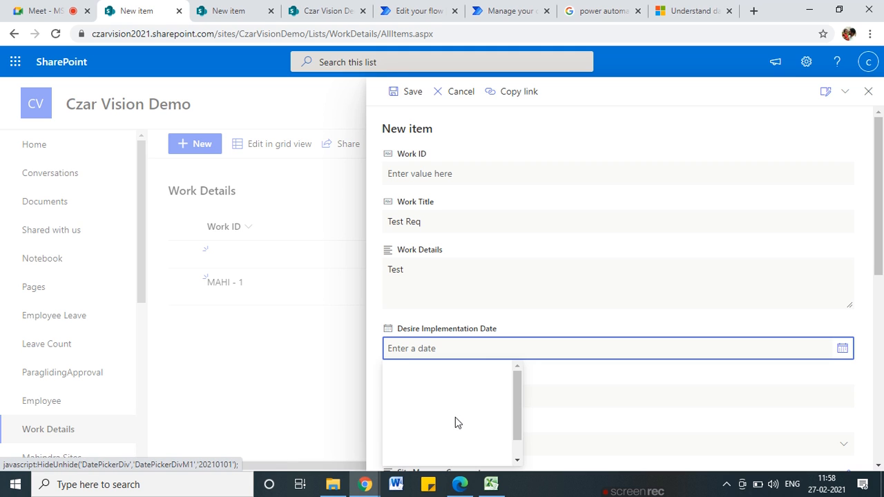
{"action": "left_click", "coordinate": [486, 446]}
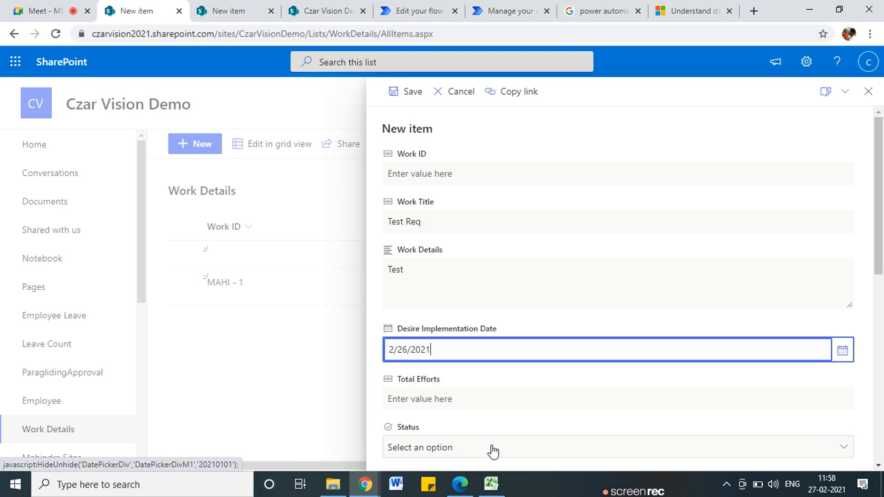
{"action": "left_click", "coordinate": [422, 399]}
{"action": "scroll", "coordinate": [550, 380], "scroll_direction": "down", "scroll_amount": 3}
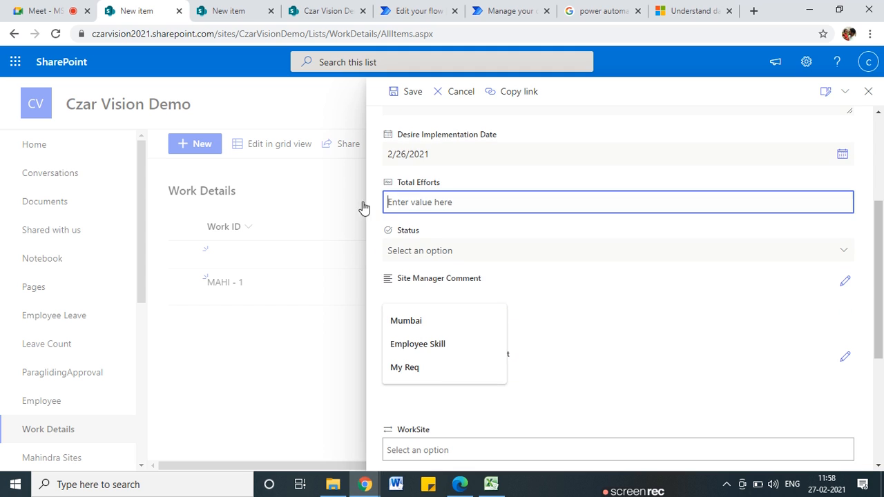
{"action": "left_click", "coordinate": [444, 165]}
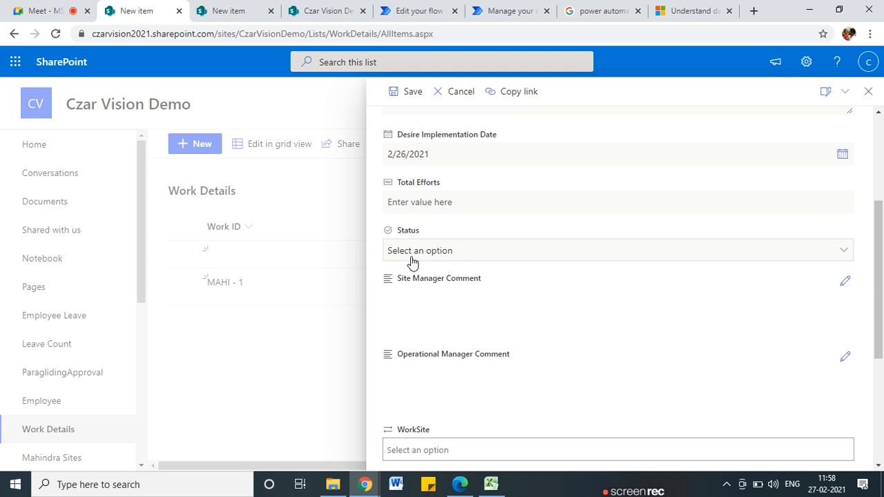
{"action": "left_click", "coordinate": [487, 321]}
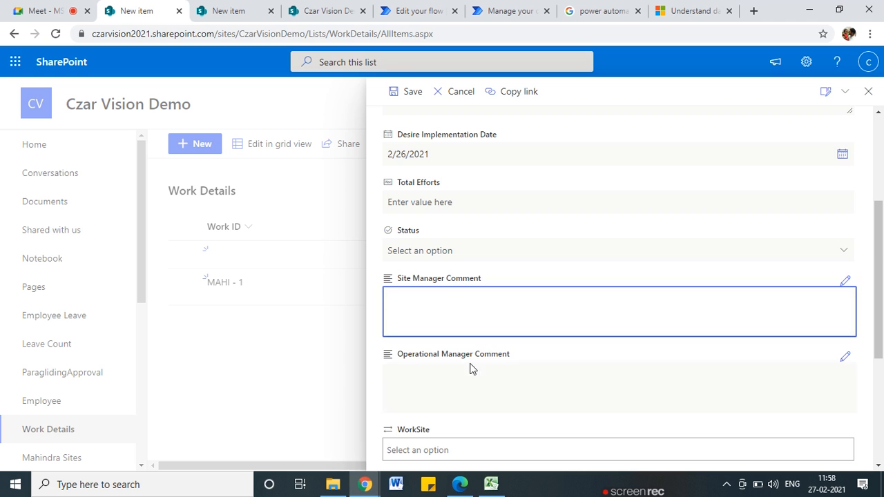
{"action": "scroll", "coordinate": [467, 366], "scroll_direction": "down", "scroll_amount": 2}
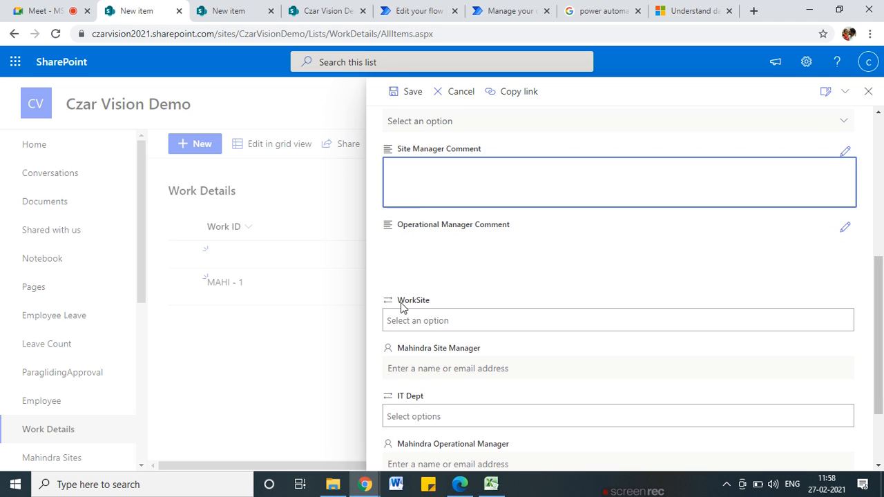
{"action": "scroll", "coordinate": [407, 331], "scroll_direction": "down", "scroll_amount": 1}
Choose WorkSite Pune and IT Depts Branding, Communication, ERP, SAP, then save the item
{"action": "left_click", "coordinate": [417, 256]}
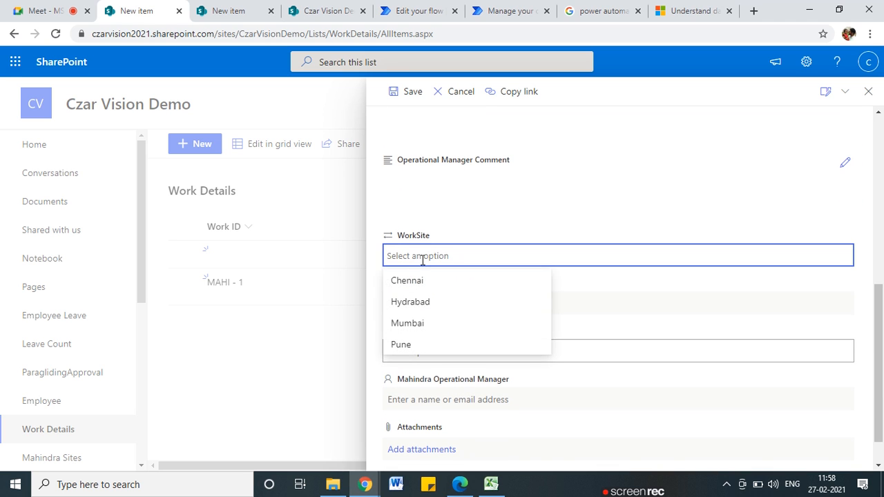
{"action": "left_click", "coordinate": [418, 346]}
{"action": "left_click", "coordinate": [442, 348]}
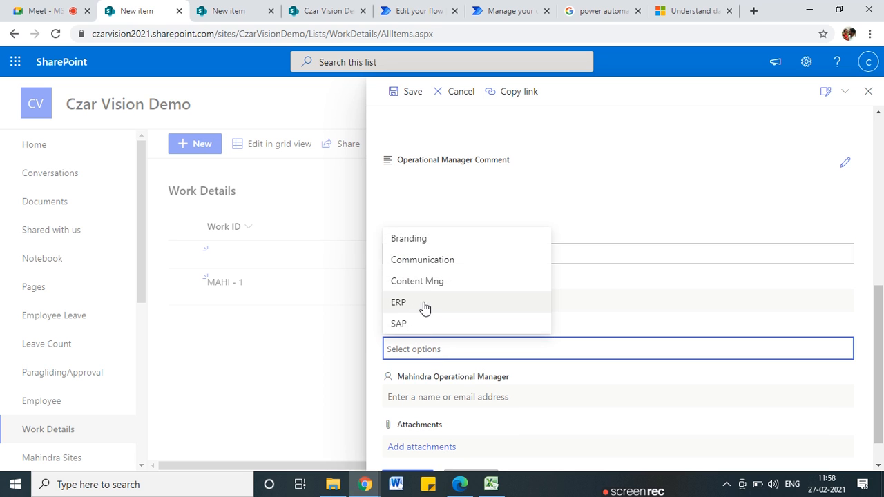
{"action": "left_click", "coordinate": [434, 240]}
{"action": "left_click", "coordinate": [486, 349]}
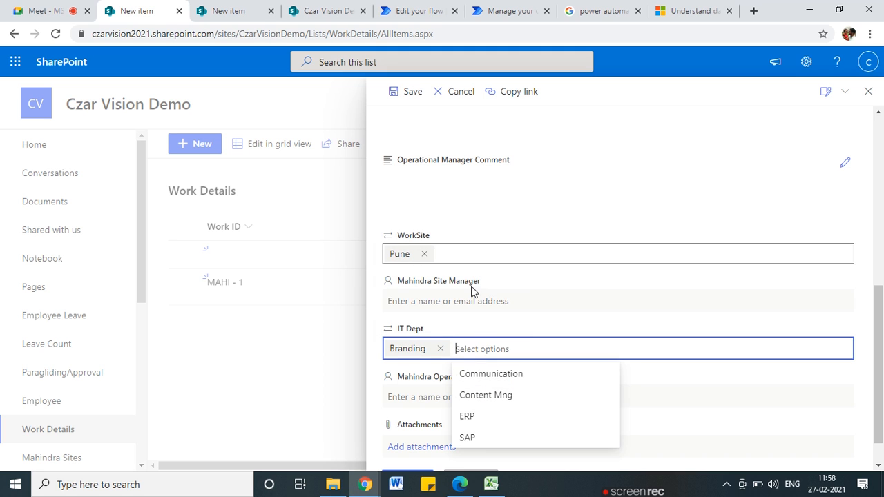
{"action": "left_click", "coordinate": [500, 375]}
{"action": "left_click", "coordinate": [618, 352]}
{"action": "left_click", "coordinate": [604, 395]}
{"action": "left_click", "coordinate": [665, 350]}
{"action": "left_click", "coordinate": [667, 399]}
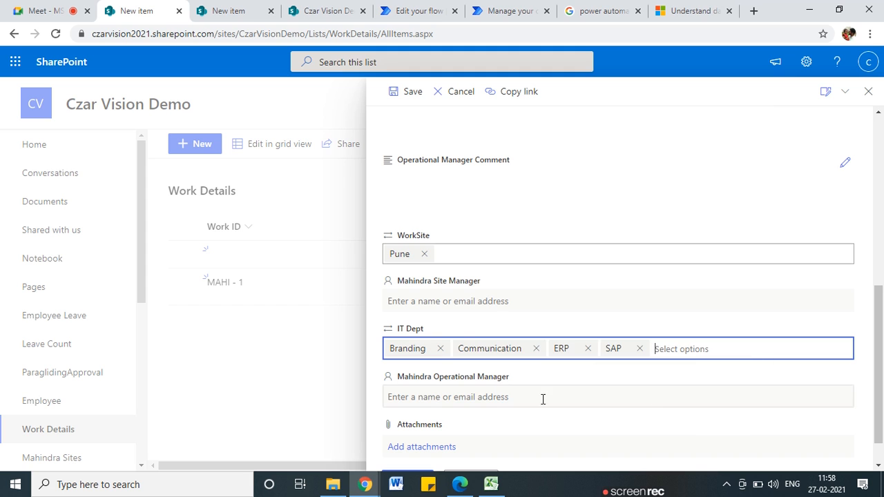
{"action": "left_click", "coordinate": [408, 91]}
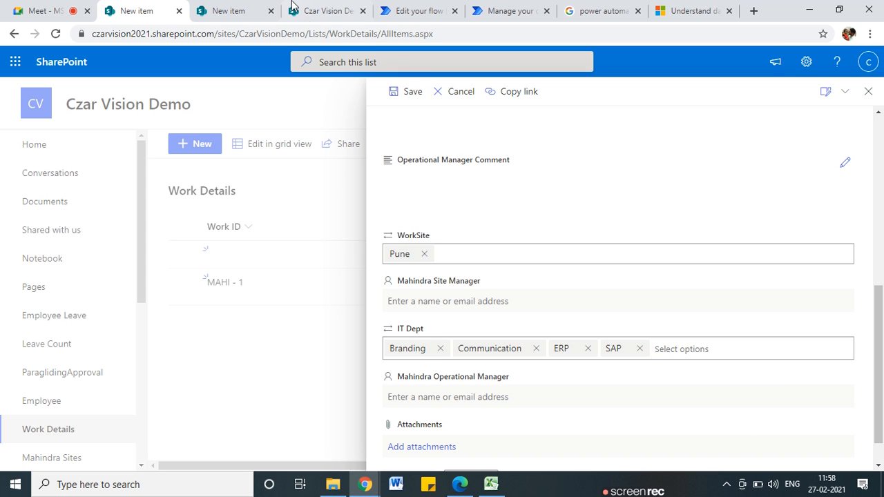
{"action": "left_click", "coordinate": [410, 9]}
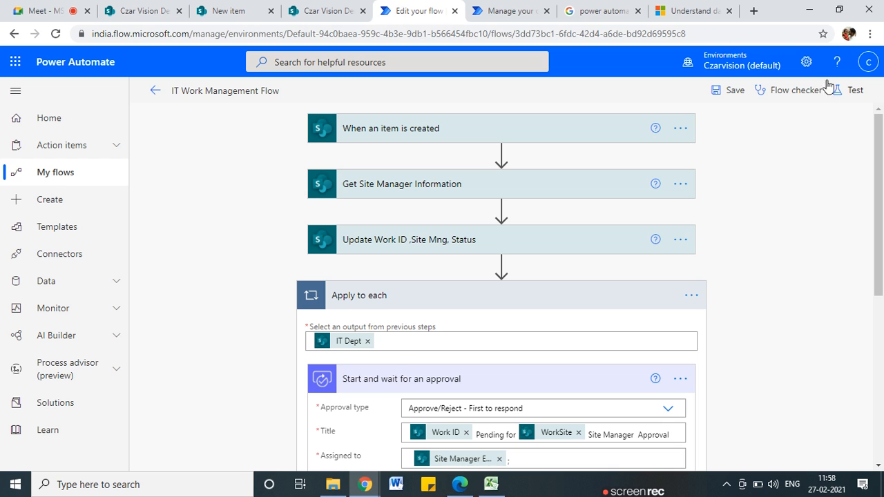
Start a Manually triggered test of the flow with Save & Test
{"action": "left_click", "coordinate": [853, 91]}
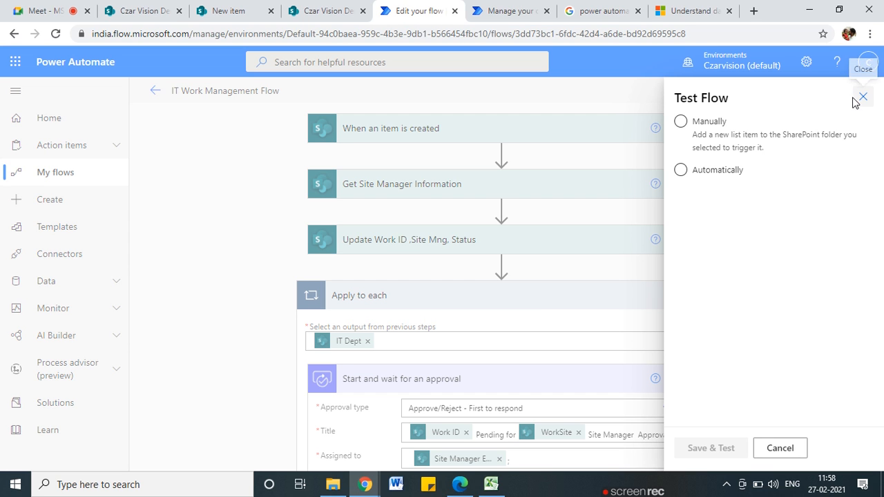
{"action": "left_click", "coordinate": [500, 10]}
{"action": "left_click", "coordinate": [414, 11]}
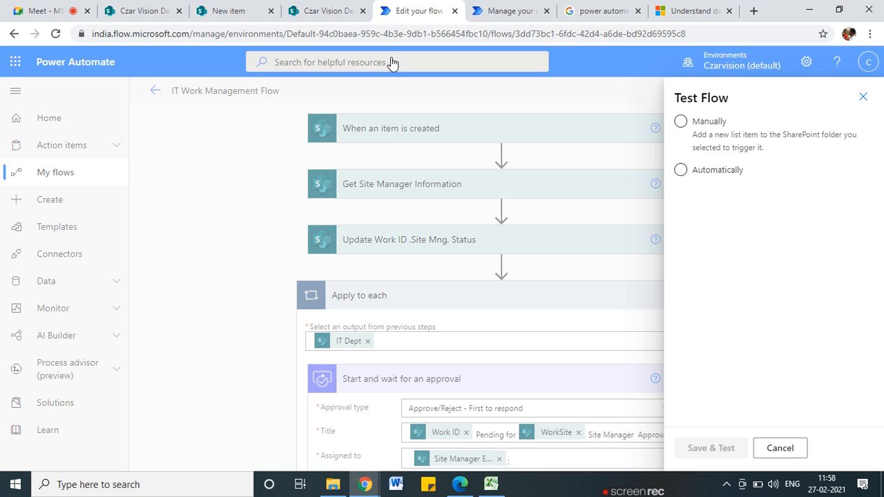
{"action": "left_click", "coordinate": [682, 172]}
{"action": "left_click", "coordinate": [681, 123]}
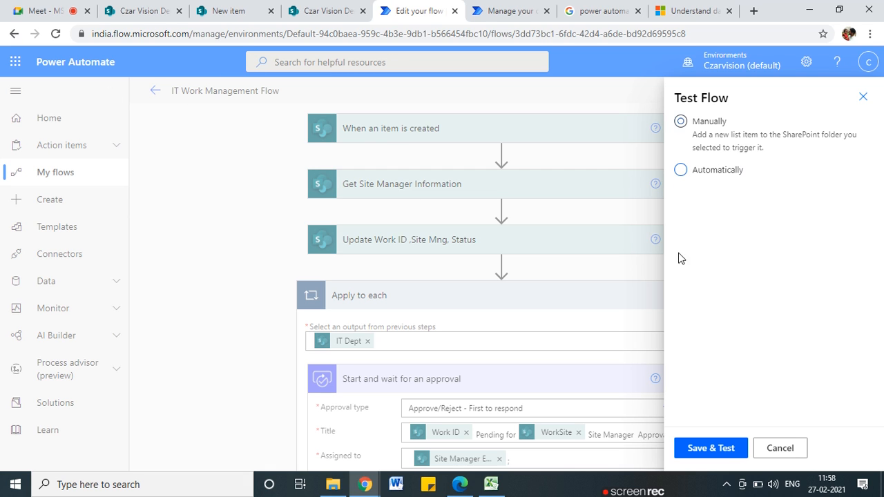
{"action": "left_click", "coordinate": [718, 453]}
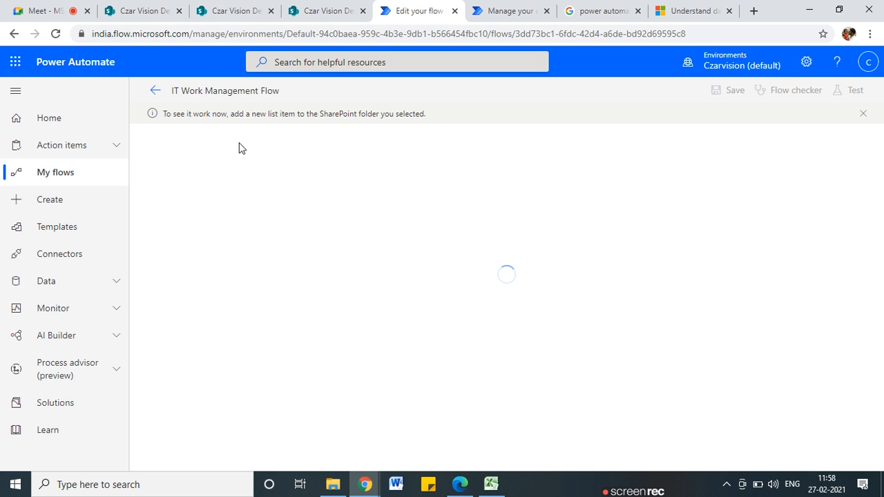
Open the newest MAHI - 1 approval email in Outlook, which lists only Branding
{"action": "left_click", "coordinate": [460, 484]}
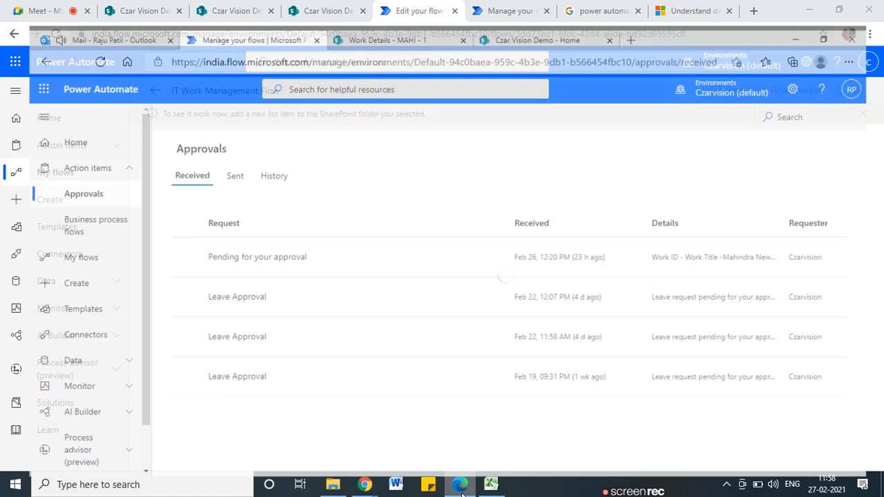
{"action": "left_click", "coordinate": [83, 6]}
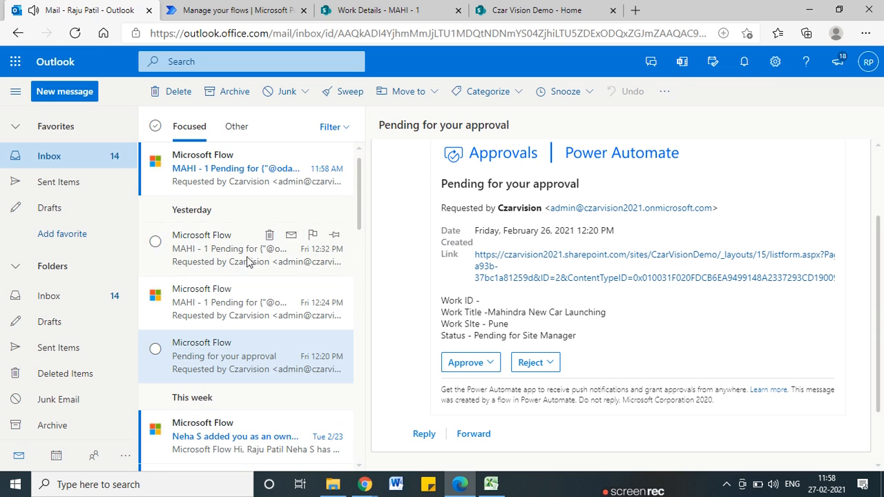
{"action": "left_click", "coordinate": [207, 186]}
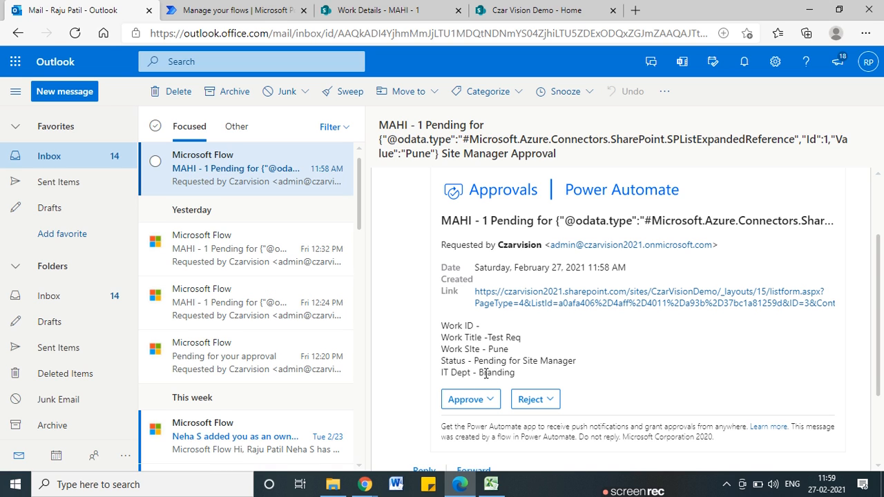
{"action": "scroll", "coordinate": [318, 197], "scroll_direction": "down", "scroll_amount": 3}
{"action": "scroll", "coordinate": [325, 211], "scroll_direction": "up", "scroll_amount": 3}
Look over the approvals page, Work Details list and site home, then return to the flow editor
{"action": "left_click", "coordinate": [202, 9]}
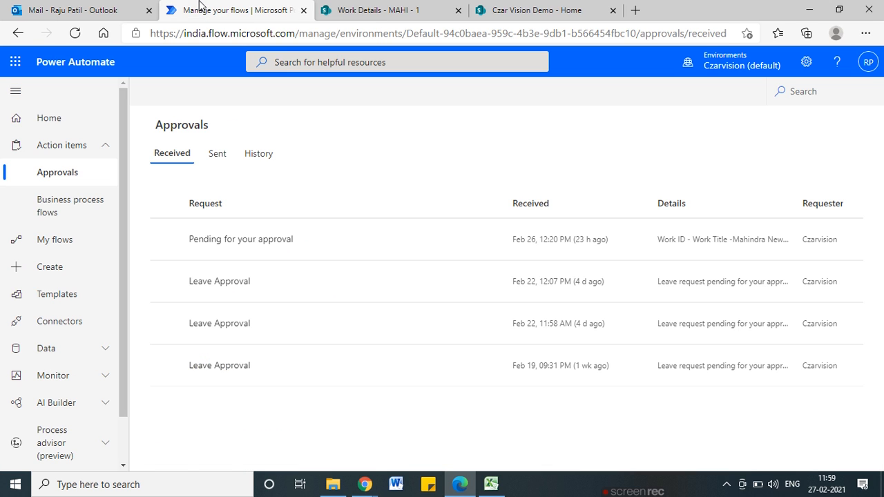
{"action": "left_click", "coordinate": [330, 5]}
{"action": "left_click", "coordinate": [516, 14]}
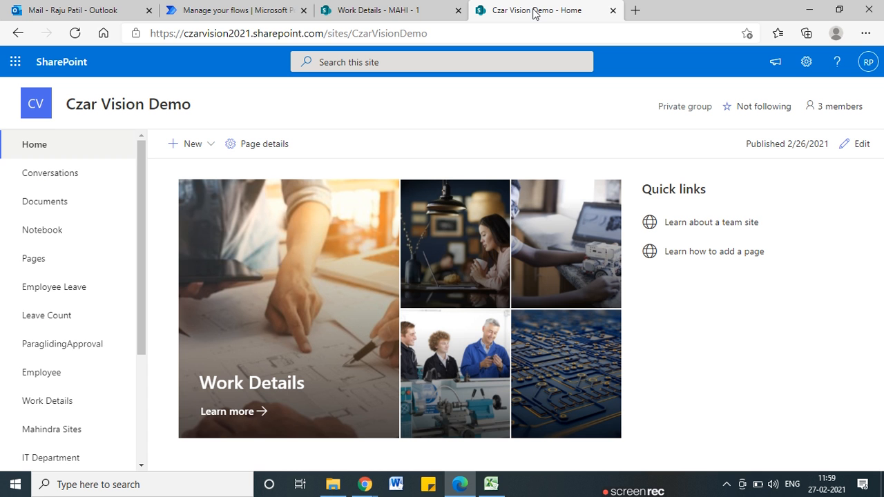
{"action": "left_click", "coordinate": [235, 8]}
{"action": "left_click", "coordinate": [76, 9]}
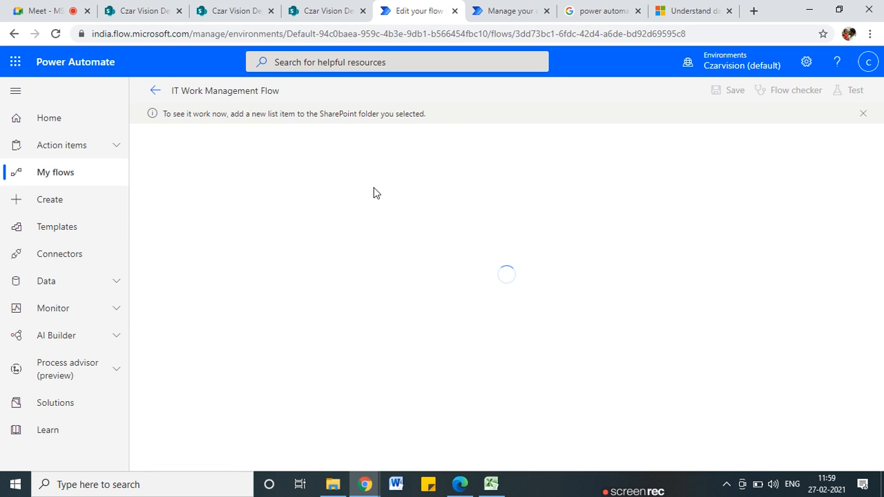
Close the Manage your connections, Google and Understand browser tabs
{"action": "left_click", "coordinate": [504, 11]}
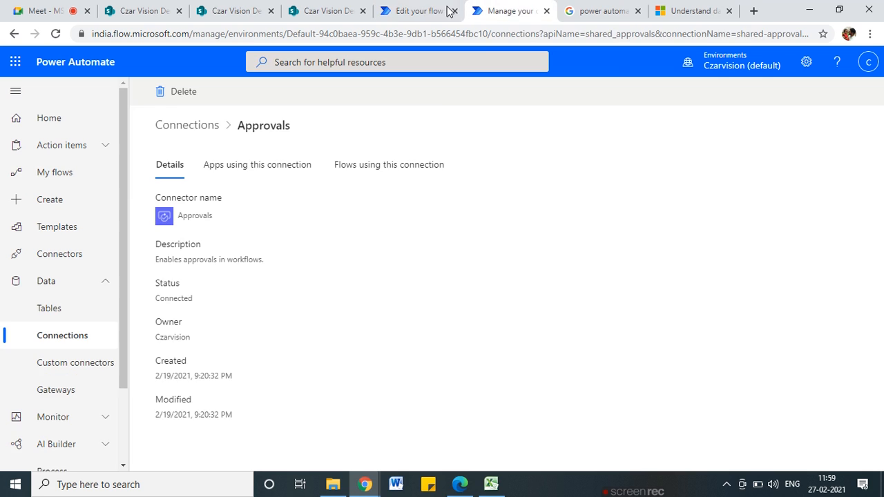
{"action": "left_click", "coordinate": [410, 11]}
{"action": "left_click", "coordinate": [547, 11]}
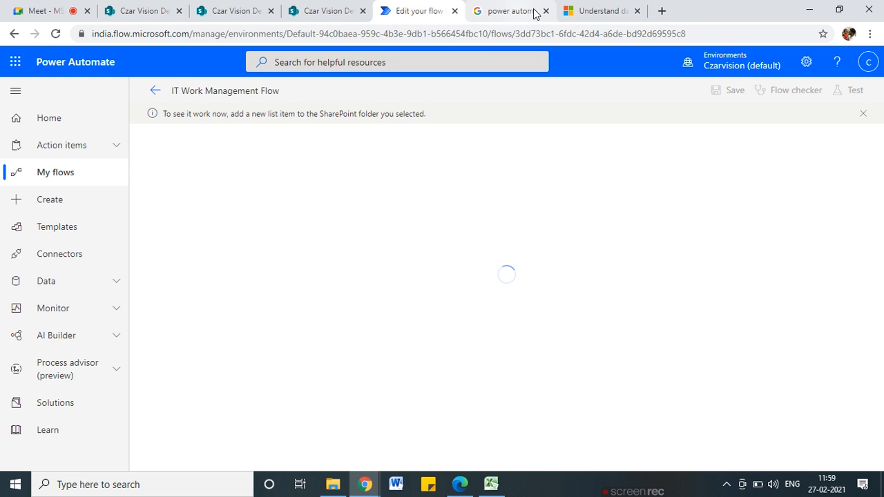
{"action": "left_click", "coordinate": [546, 11]}
{"action": "left_click", "coordinate": [546, 11]}
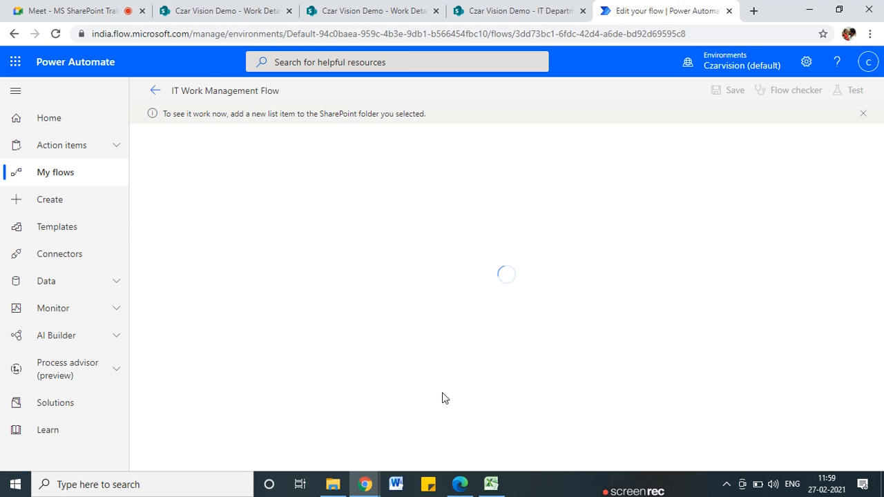
Recheck the Branding approval email in Outlook, then bring up the Work Details list
{"action": "left_click", "coordinate": [448, 439]}
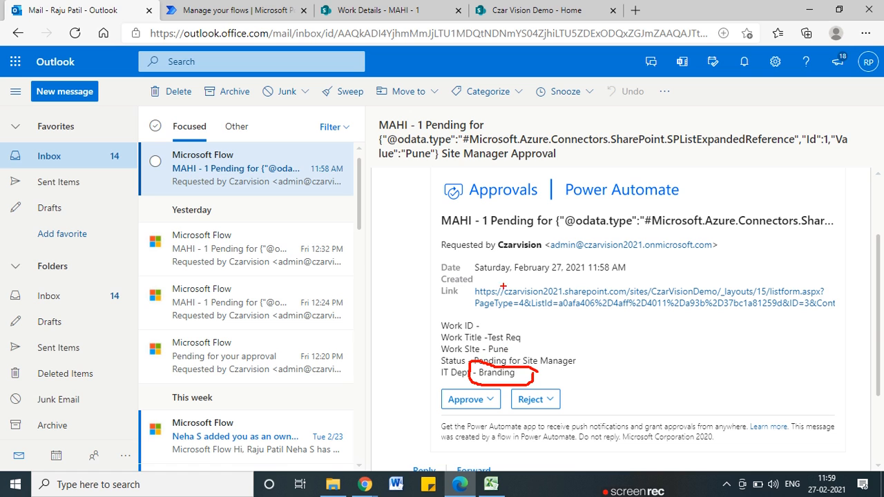
{"action": "key", "text": "Escape"}
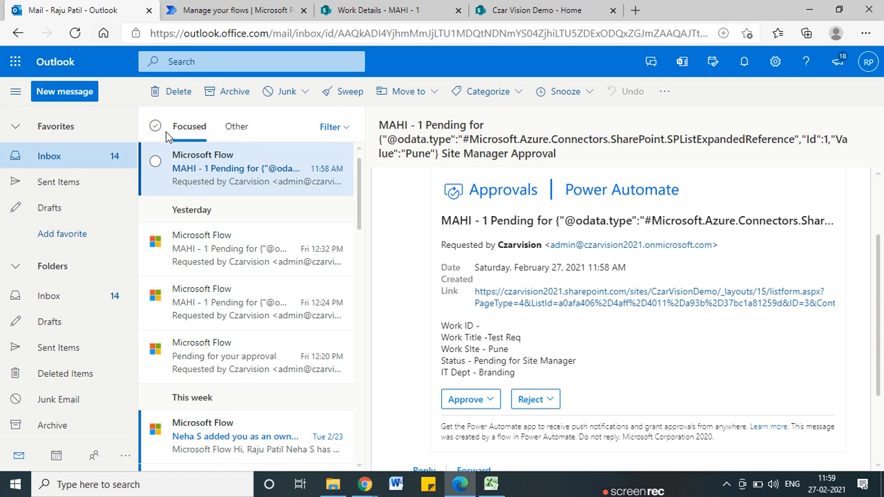
{"action": "key", "text": "alt+Tab"}
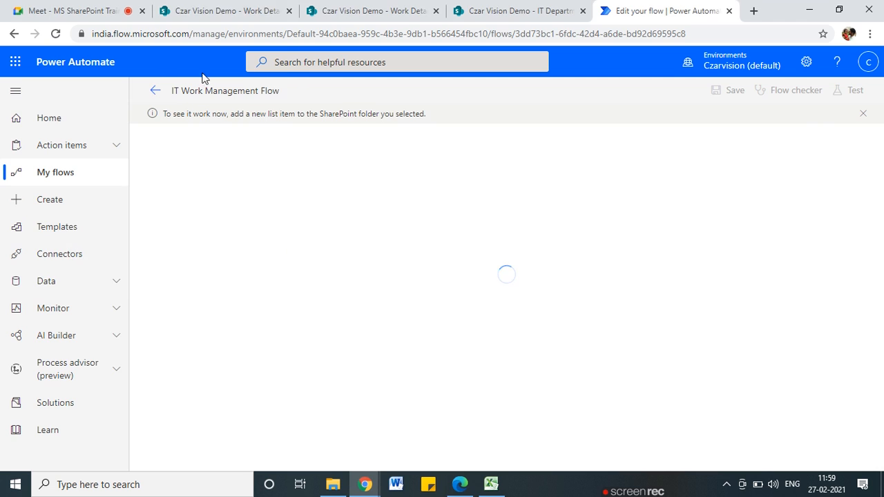
{"action": "left_click", "coordinate": [193, 12]}
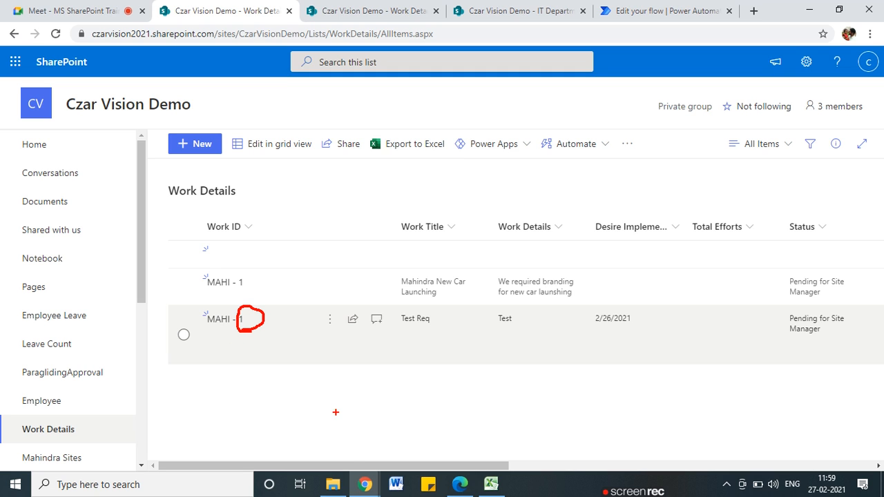
Show the ID column at position 2 from left in the Work Details view, then return to the flow
{"action": "left_click", "coordinate": [760, 144]}
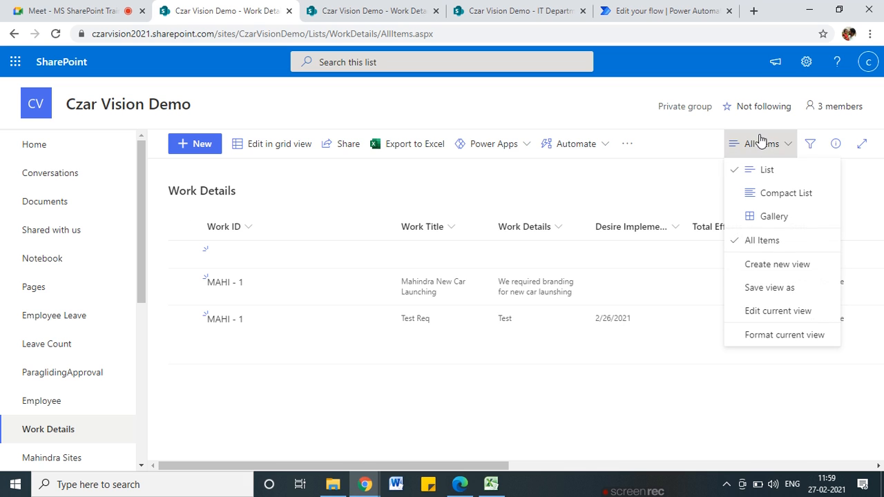
{"action": "left_click", "coordinate": [778, 312]}
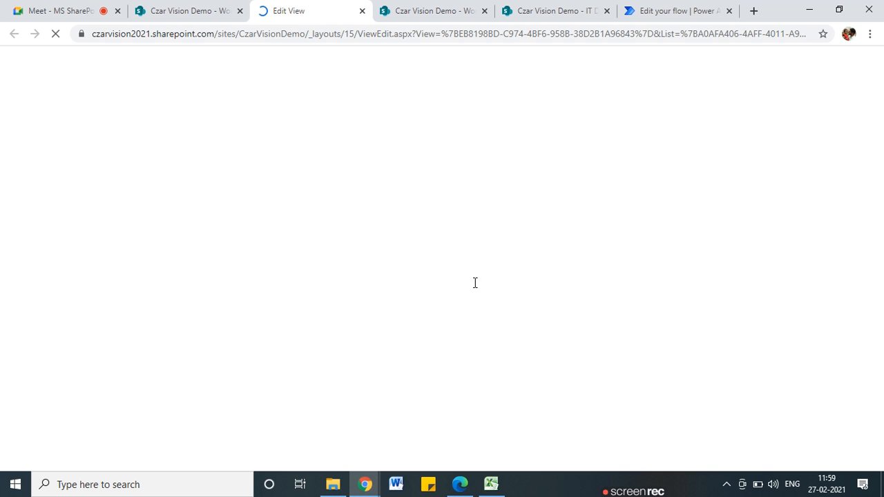
{"action": "scroll", "coordinate": [415, 304], "scroll_direction": "down", "scroll_amount": 4}
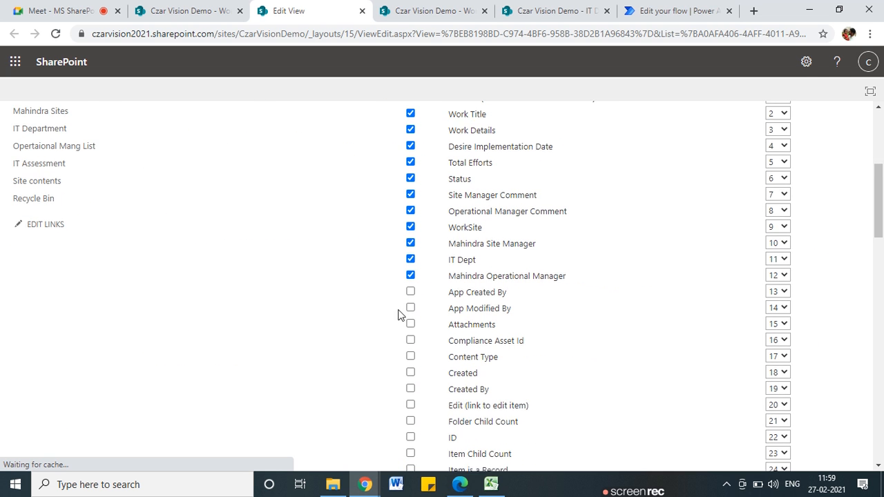
{"action": "scroll", "coordinate": [399, 315], "scroll_direction": "down", "scroll_amount": 1}
{"action": "left_click", "coordinate": [410, 376]}
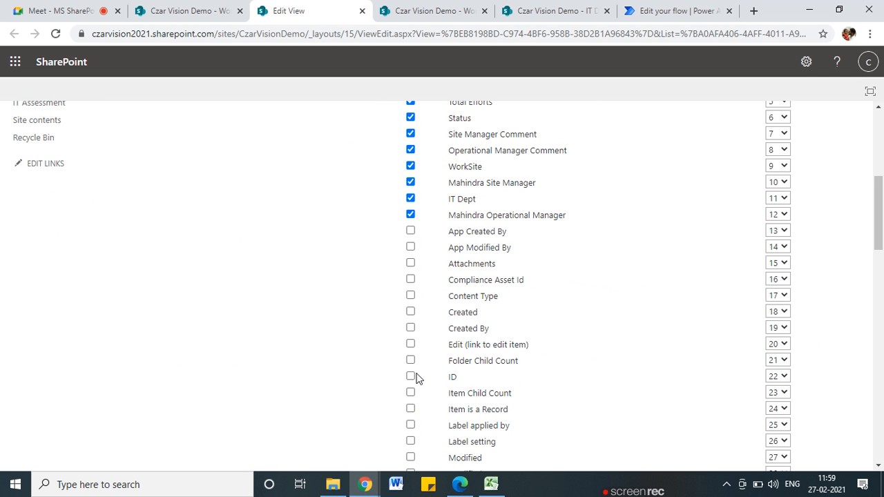
{"action": "left_click", "coordinate": [786, 377]}
{"action": "scroll", "coordinate": [777, 180], "scroll_direction": "up", "scroll_amount": 2}
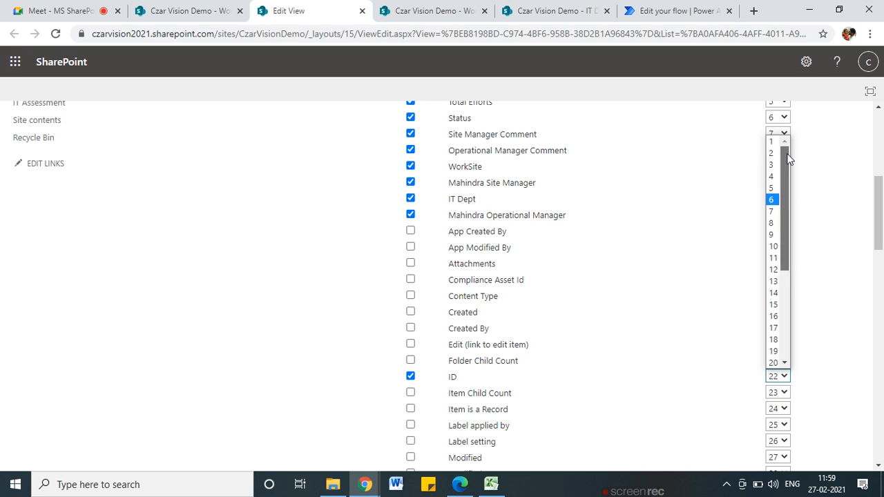
{"action": "left_click", "coordinate": [773, 152]}
{"action": "scroll", "coordinate": [680, 331], "scroll_direction": "up", "scroll_amount": 5}
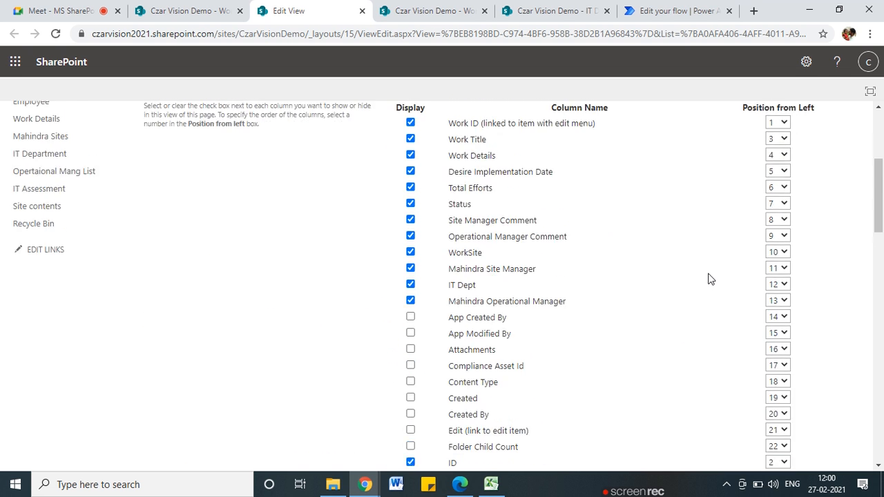
{"action": "left_click", "coordinate": [780, 182]}
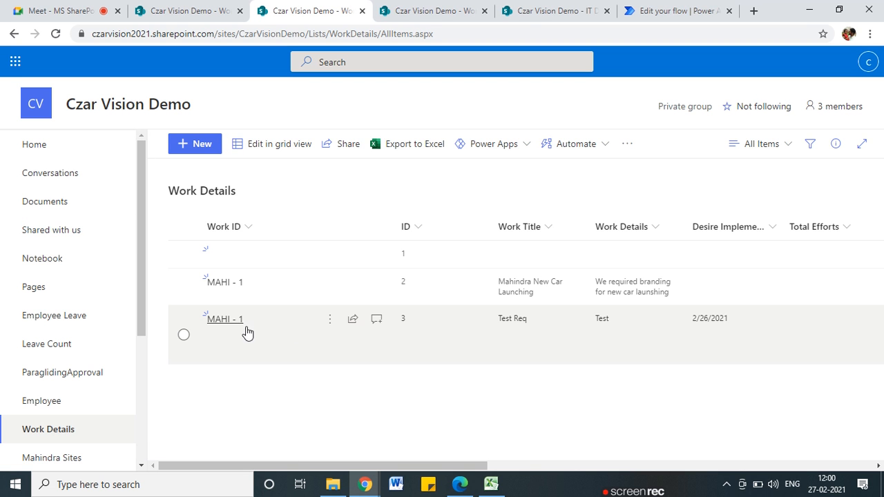
{"action": "left_click_drag", "start_coordinate": [464, 470], "coordinate": [794, 456]}
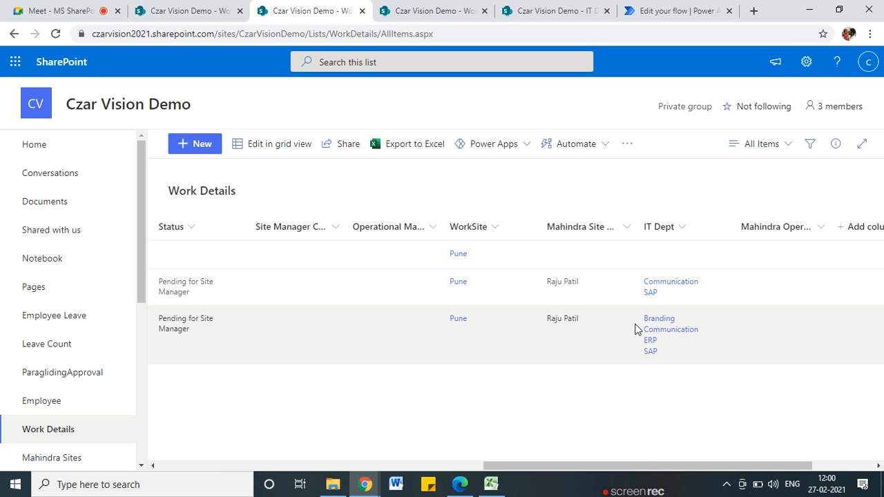
{"action": "left_click", "coordinate": [674, 10]}
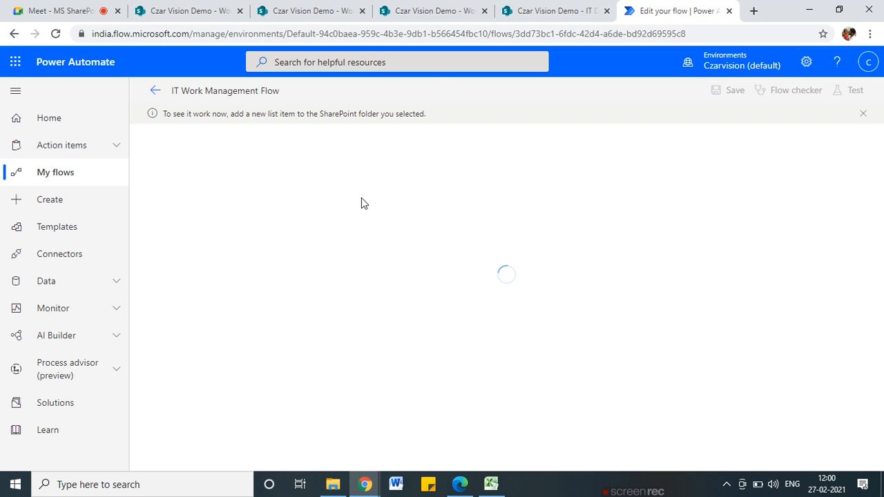
Open the Feb 27 11:58 AM run from the flow's run history, then the pending approval mail in Outlook
{"action": "left_click", "coordinate": [459, 484]}
{"action": "left_click", "coordinate": [809, 9]}
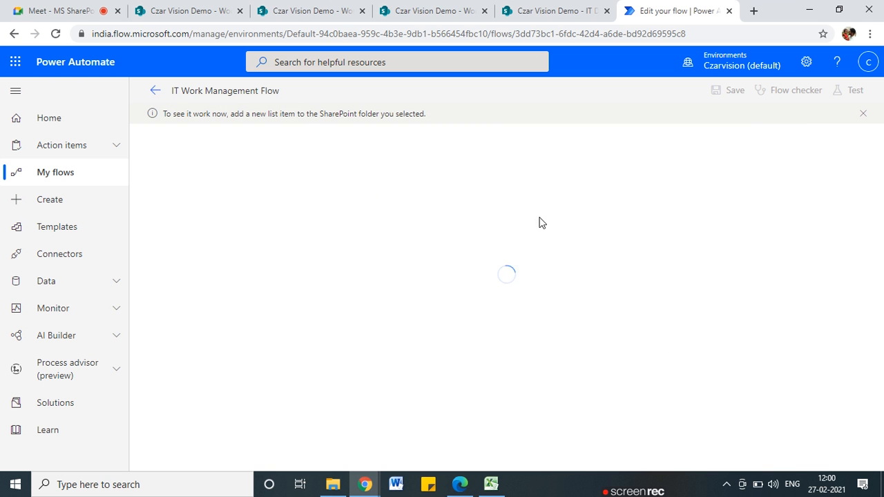
{"action": "left_click", "coordinate": [156, 91]}
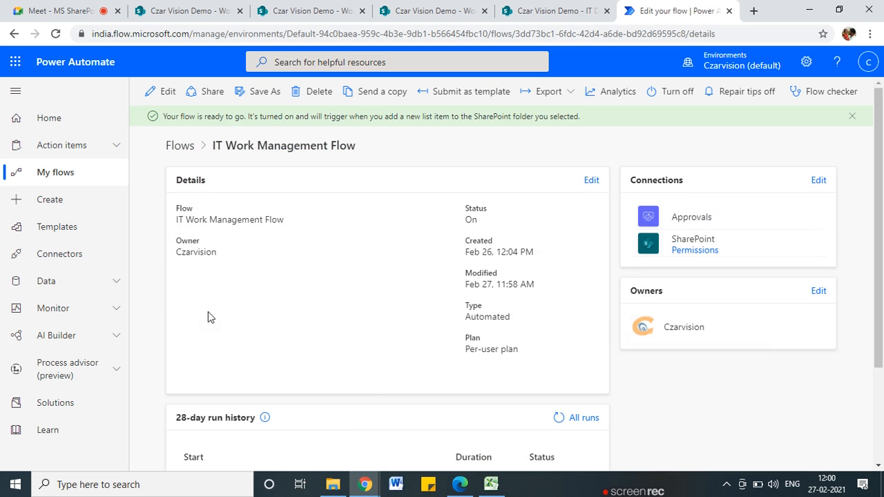
{"action": "scroll", "coordinate": [283, 336], "scroll_direction": "down", "scroll_amount": 2}
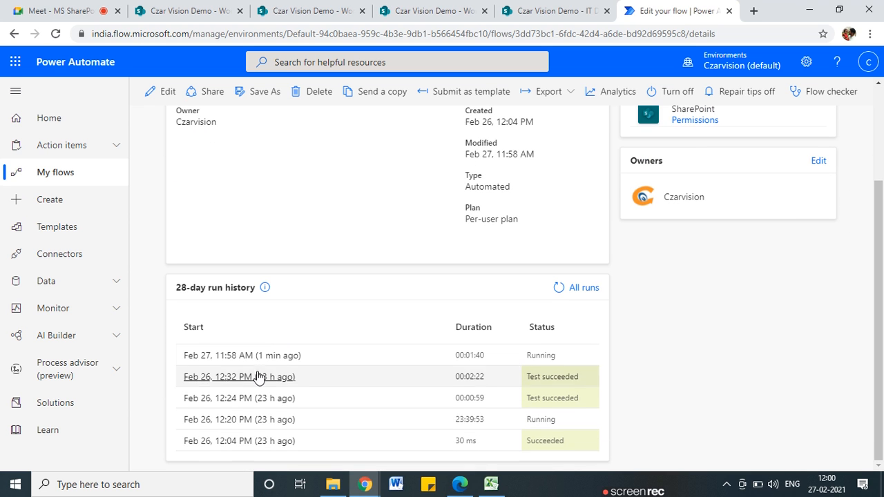
{"action": "mouse_move", "coordinate": [487, 492]}
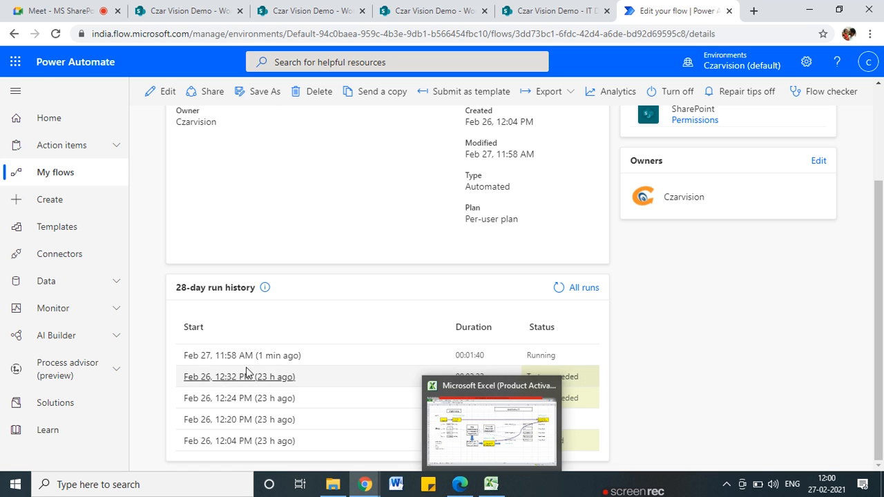
{"action": "left_click", "coordinate": [284, 358]}
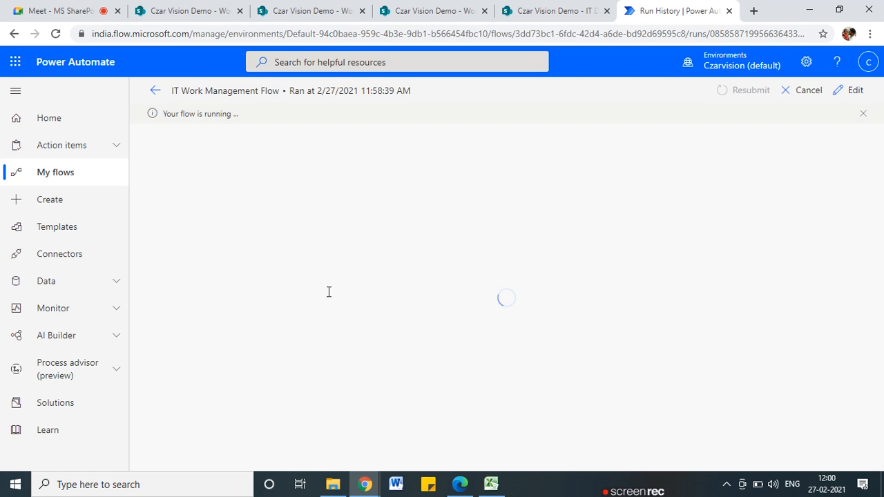
{"action": "left_click", "coordinate": [458, 484]}
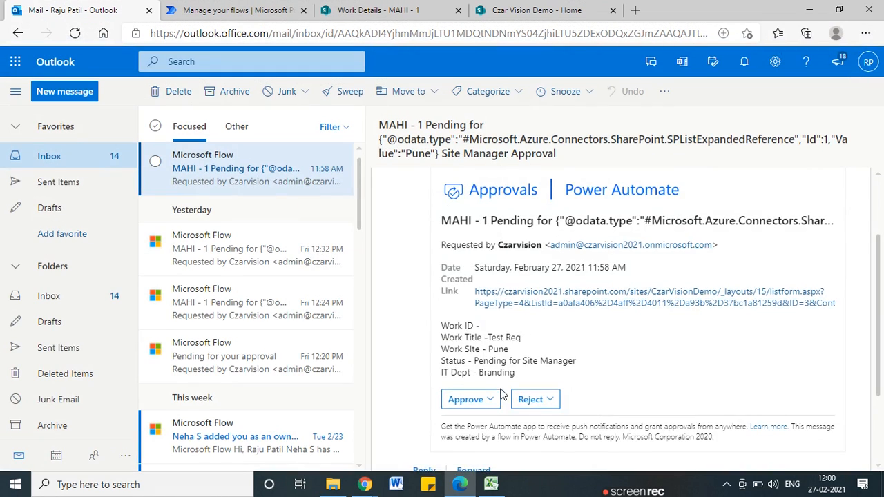
Approve and submit the 11:58 AM Branding site manager request
{"action": "scroll", "coordinate": [502, 393], "scroll_direction": "down", "scroll_amount": 2}
{"action": "left_click", "coordinate": [460, 300]}
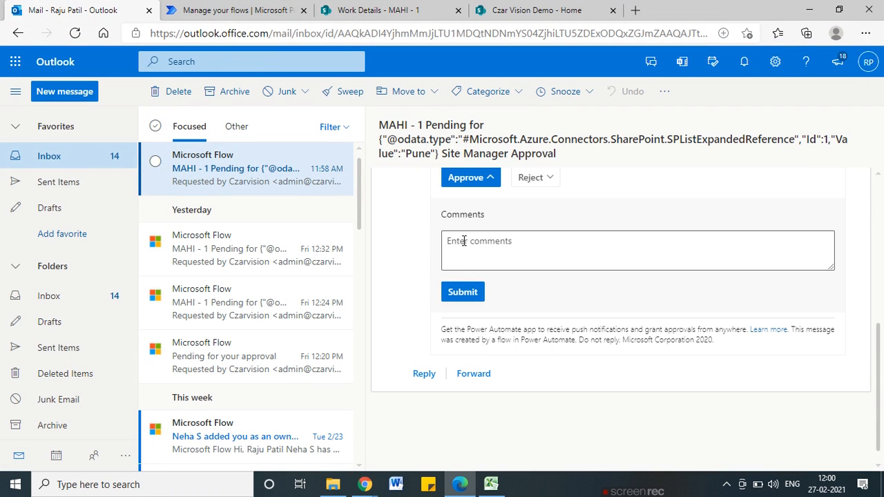
{"action": "left_click", "coordinate": [465, 178]}
{"action": "left_click", "coordinate": [468, 296]}
{"action": "left_click", "coordinate": [463, 292]}
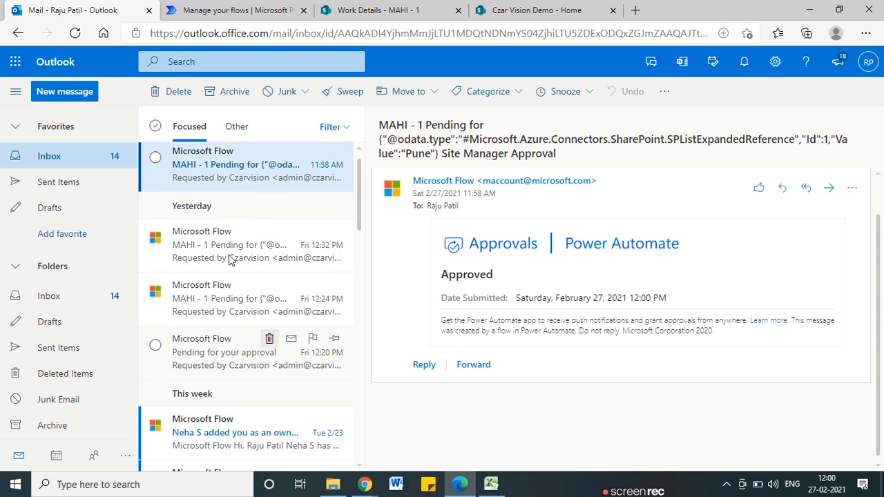
Open the new 12:00 PM mail and approve and submit the Communication request
{"action": "left_click", "coordinate": [195, 249]}
{"action": "left_click", "coordinate": [194, 173]}
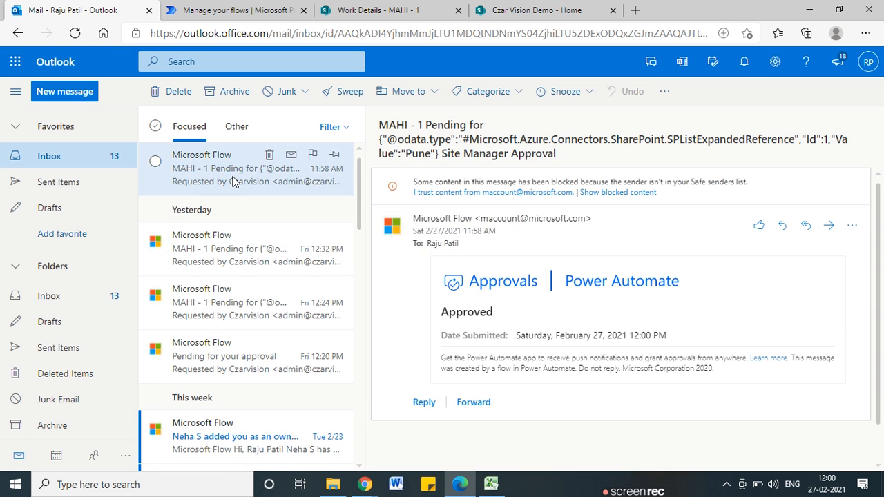
{"action": "left_click", "coordinate": [295, 5]}
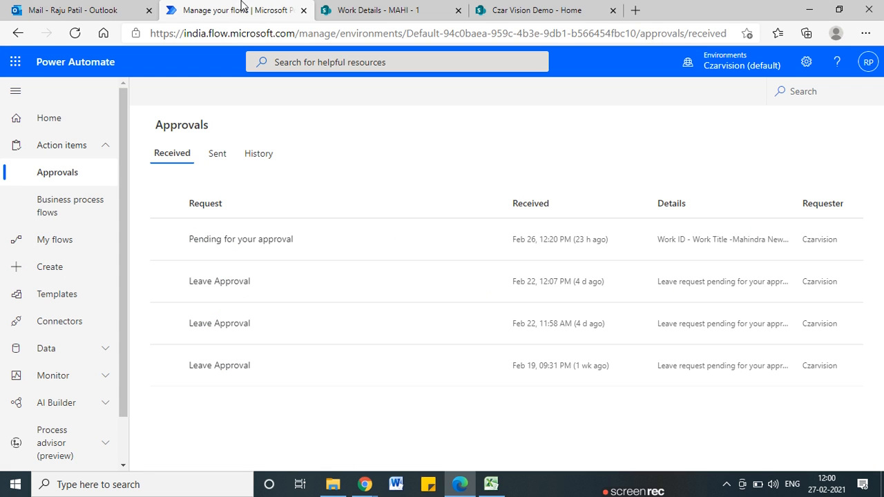
{"action": "left_click", "coordinate": [127, 13]}
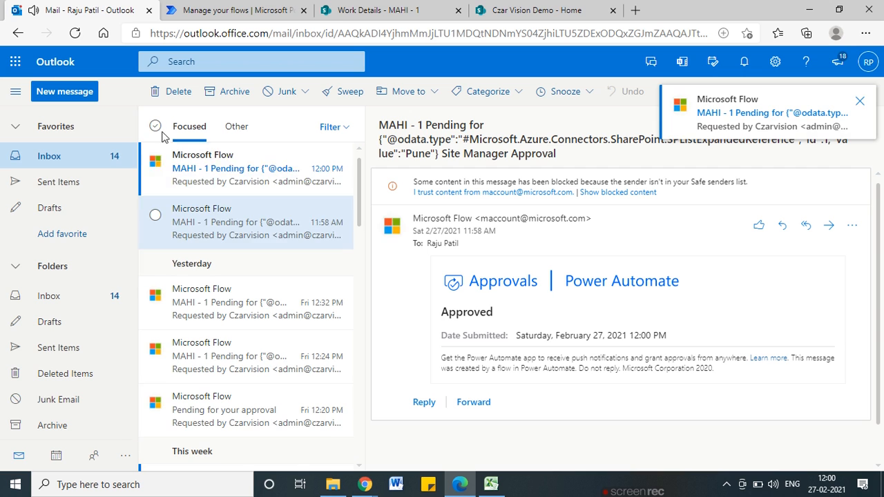
{"action": "left_click", "coordinate": [199, 173]}
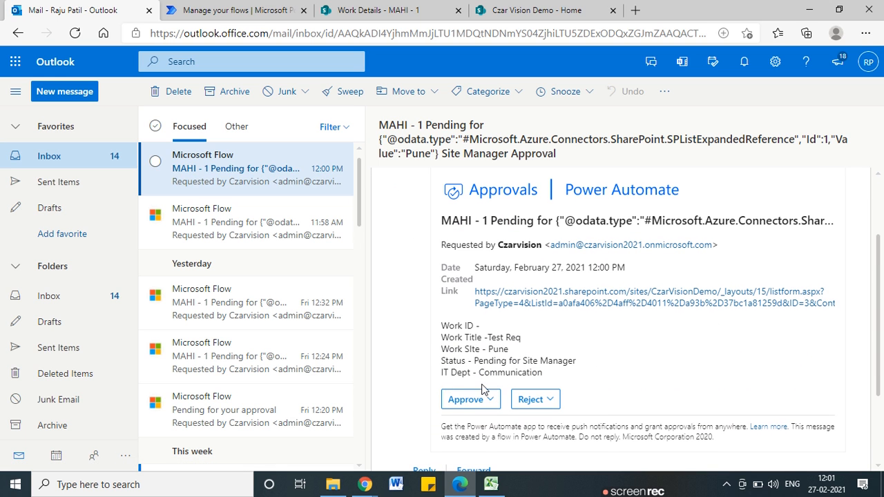
{"action": "left_click", "coordinate": [470, 408]}
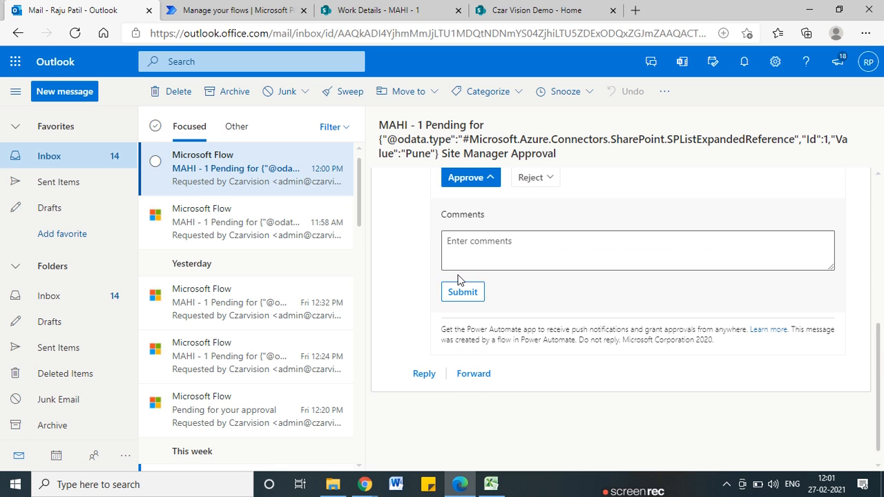
{"action": "left_click", "coordinate": [447, 294]}
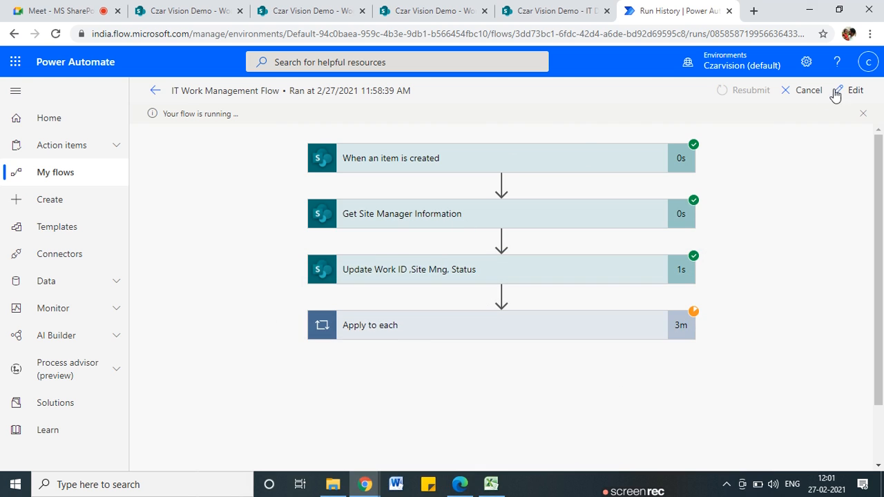
Cancel the running flow run, inspect the Apply to each iterations, and open the flow for editing
{"action": "left_click", "coordinate": [807, 91]}
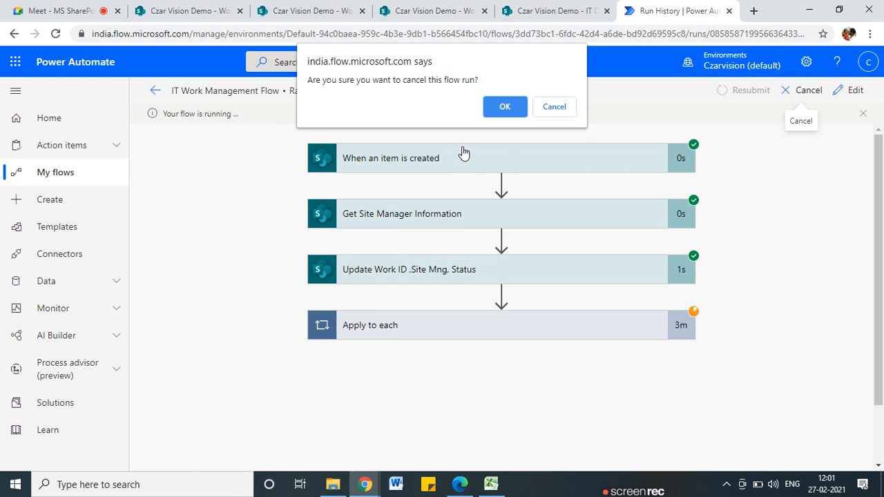
{"action": "left_click", "coordinate": [505, 107]}
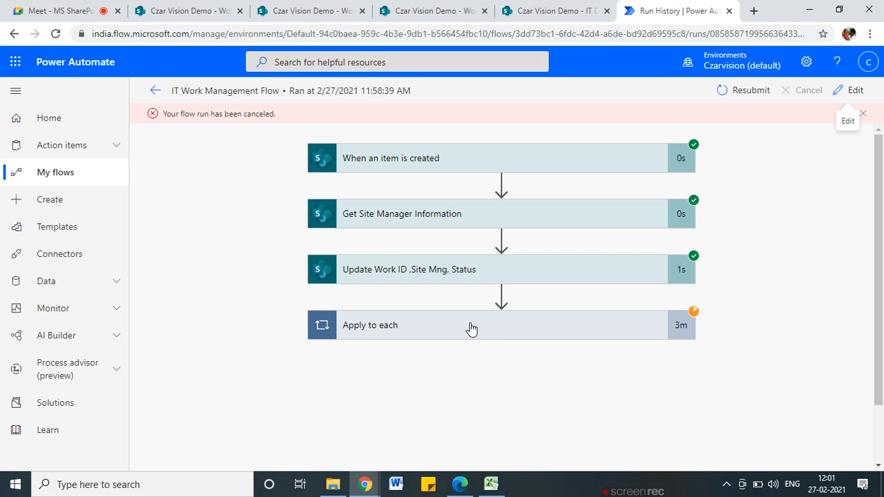
{"action": "left_click", "coordinate": [471, 329]}
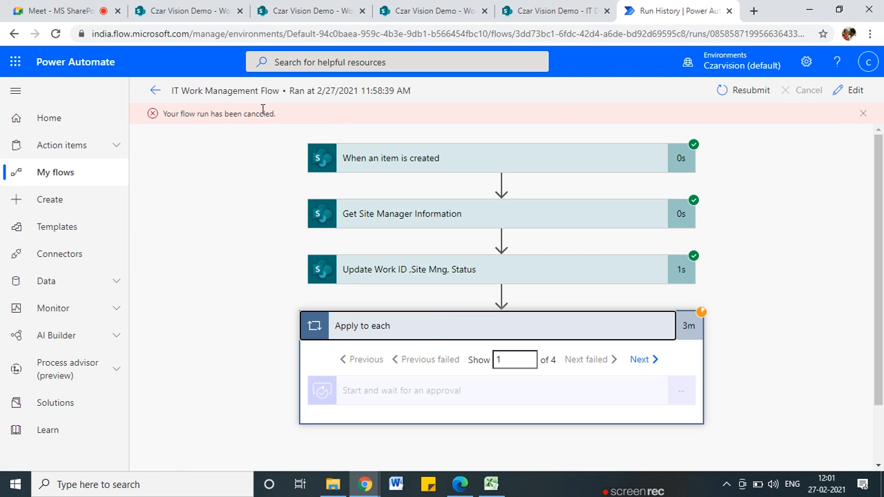
{"action": "left_click", "coordinate": [856, 91]}
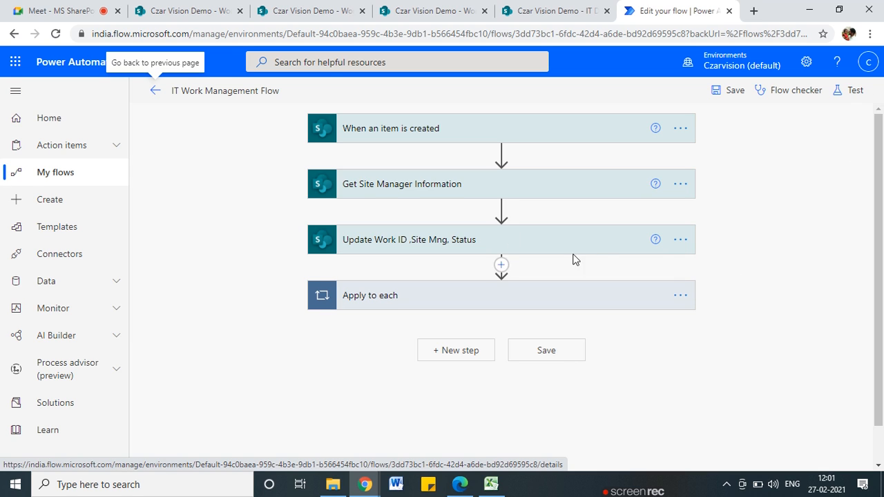
Remove the IT Dept tokens from the approval Details and the Apply to each input
{"action": "left_click", "coordinate": [518, 307]}
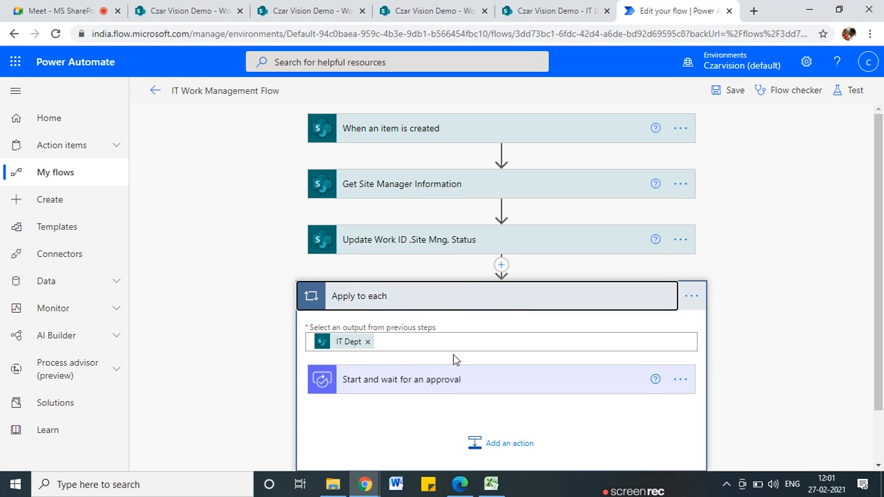
{"action": "scroll", "coordinate": [436, 346], "scroll_direction": "down", "scroll_amount": 1}
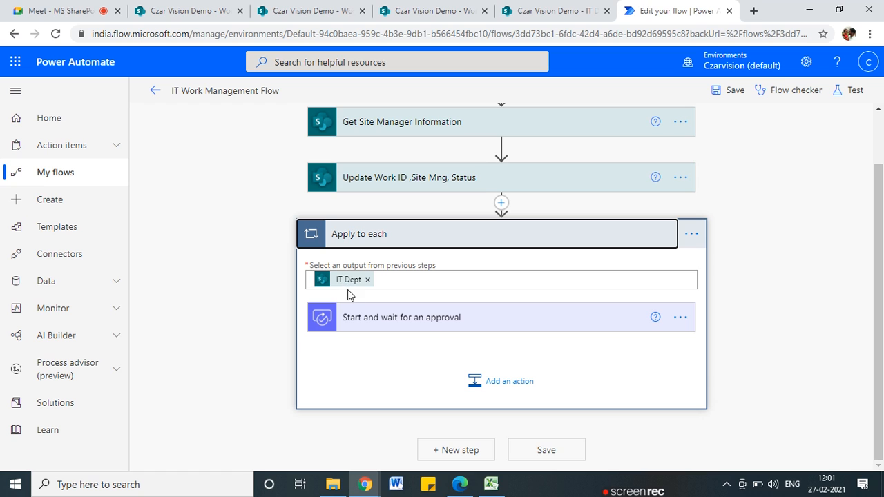
{"action": "mouse_move", "coordinate": [339, 284]}
{"action": "scroll", "coordinate": [359, 304], "scroll_direction": "up", "scroll_amount": 1}
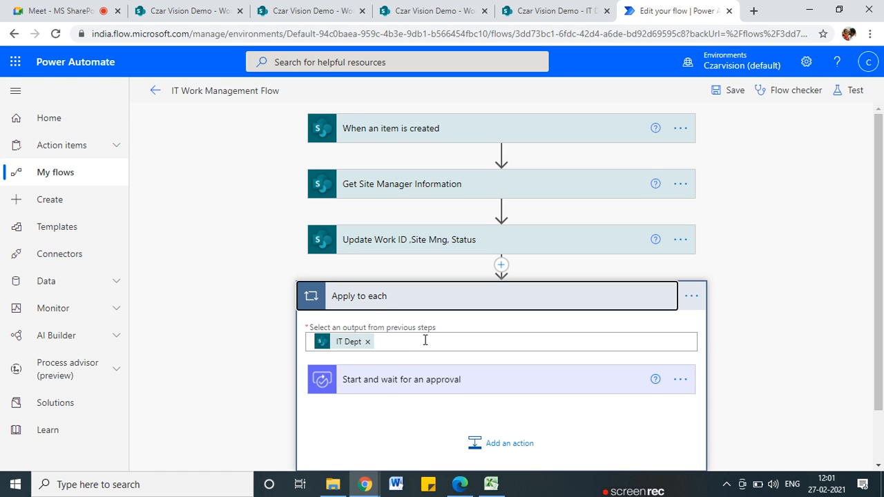
{"action": "scroll", "coordinate": [428, 345], "scroll_direction": "down", "scroll_amount": 1}
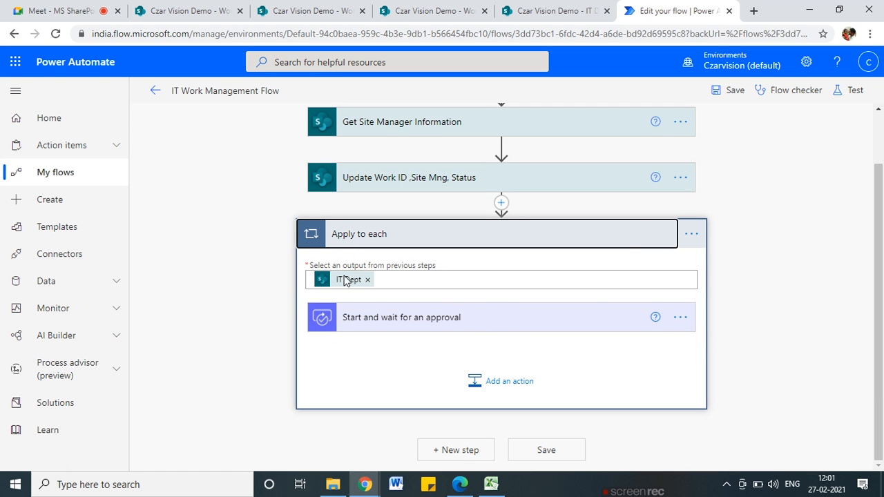
{"action": "left_click", "coordinate": [379, 321]}
{"action": "scroll", "coordinate": [412, 326], "scroll_direction": "down", "scroll_amount": 3}
{"action": "left_click", "coordinate": [514, 299]}
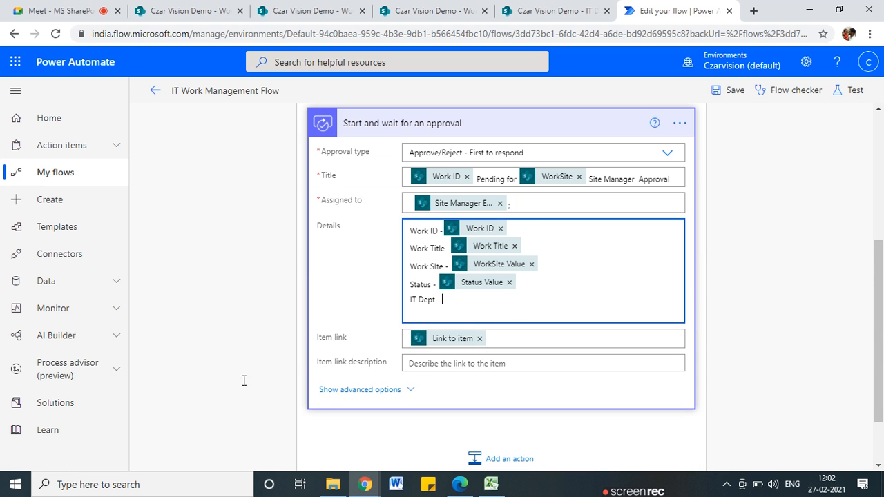
{"action": "left_click", "coordinate": [239, 310]}
{"action": "scroll", "coordinate": [312, 319], "scroll_direction": "up", "scroll_amount": 4}
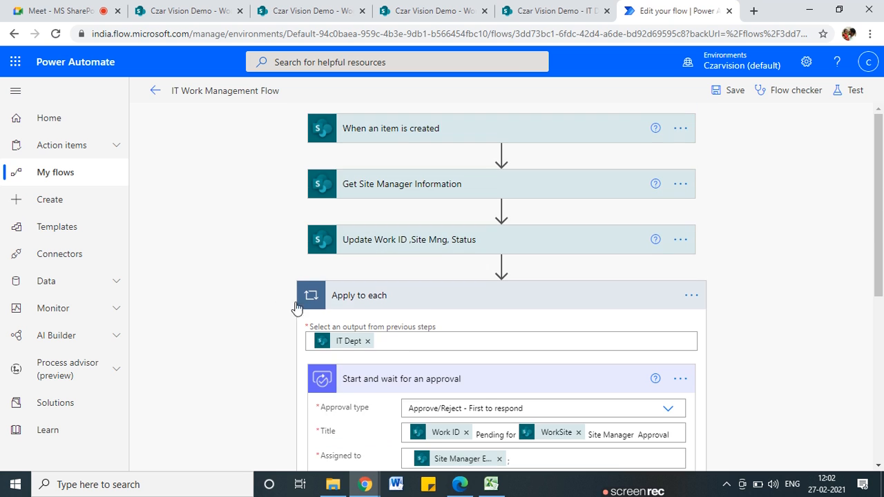
{"action": "left_click", "coordinate": [368, 343]}
{"action": "left_click", "coordinate": [263, 347]}
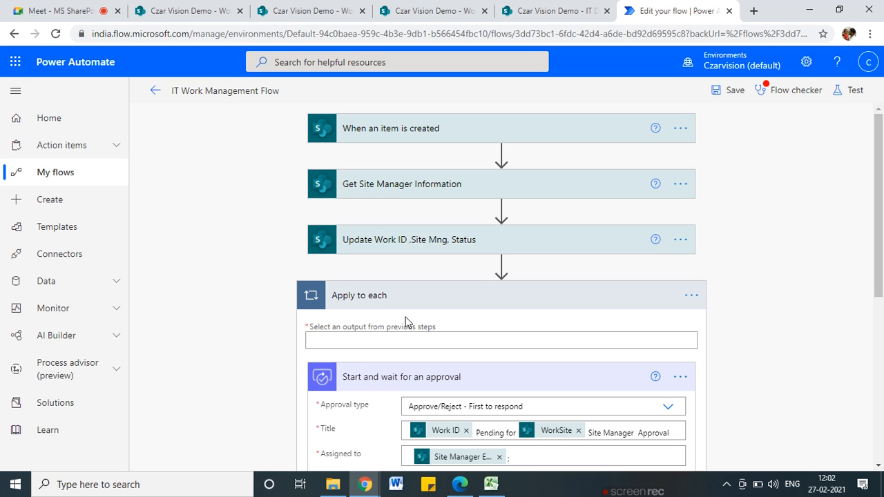
Move the approval action out of the loop, above Apply to each
{"action": "scroll", "coordinate": [390, 375], "scroll_direction": "down", "scroll_amount": 3}
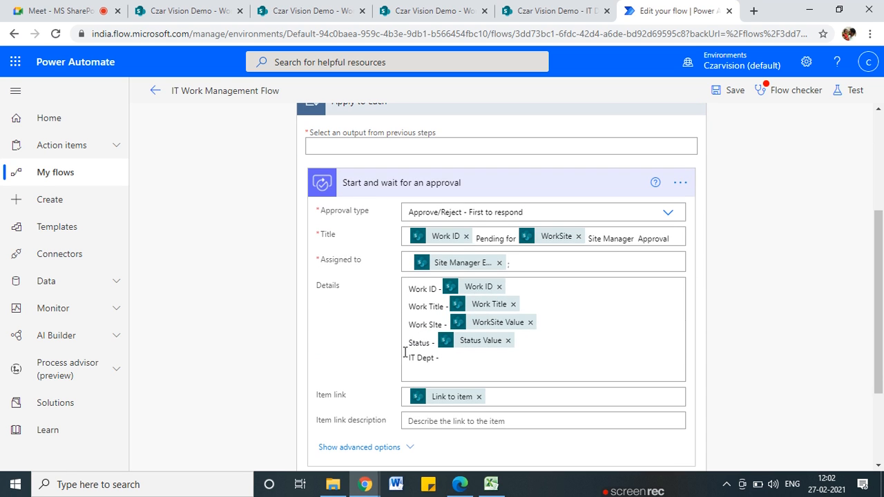
{"action": "left_click_drag", "start_coordinate": [491, 187], "coordinate": [585, 256]}
{"action": "scroll", "coordinate": [584, 257], "scroll_direction": "up", "scroll_amount": 2}
{"action": "left_click_drag", "start_coordinate": [493, 322], "coordinate": [504, 198]}
{"action": "scroll", "coordinate": [557, 290], "scroll_direction": "down", "scroll_amount": 5}
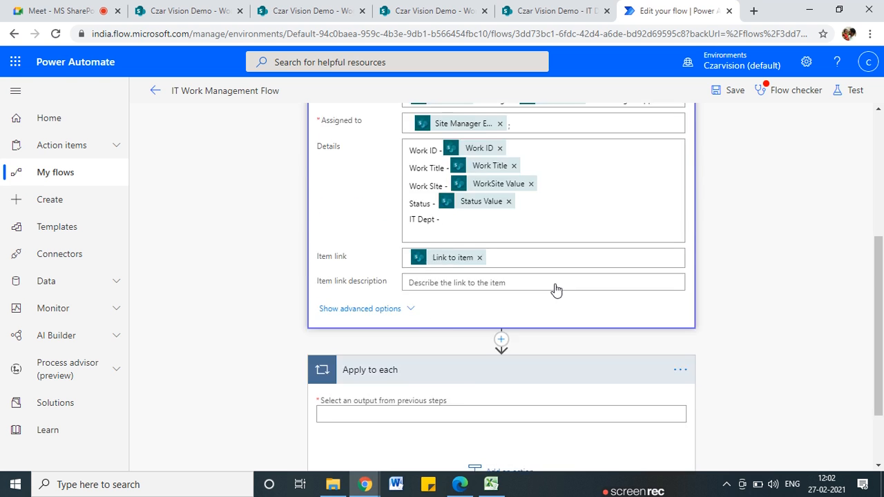
Delete the emptied Apply to each step and confirm
{"action": "left_click", "coordinate": [679, 279]}
{"action": "left_click", "coordinate": [765, 390]}
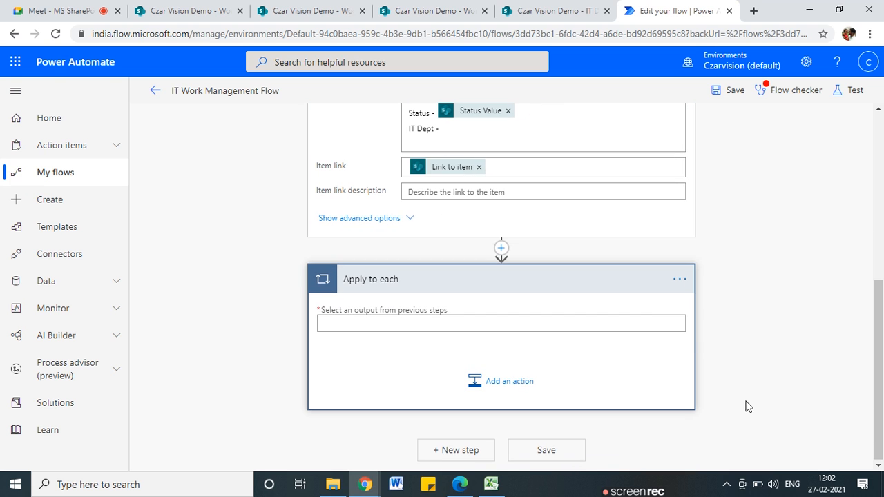
{"action": "left_click", "coordinate": [681, 280]}
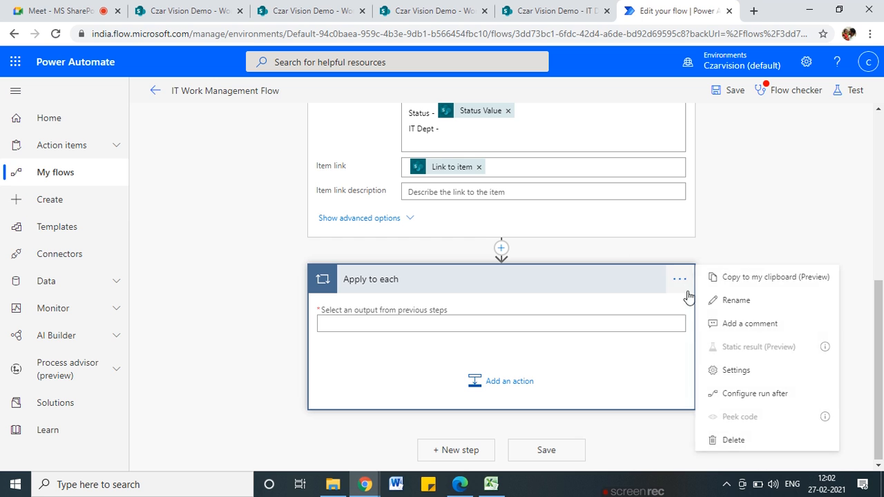
{"action": "left_click", "coordinate": [736, 437]}
{"action": "left_click", "coordinate": [450, 293]}
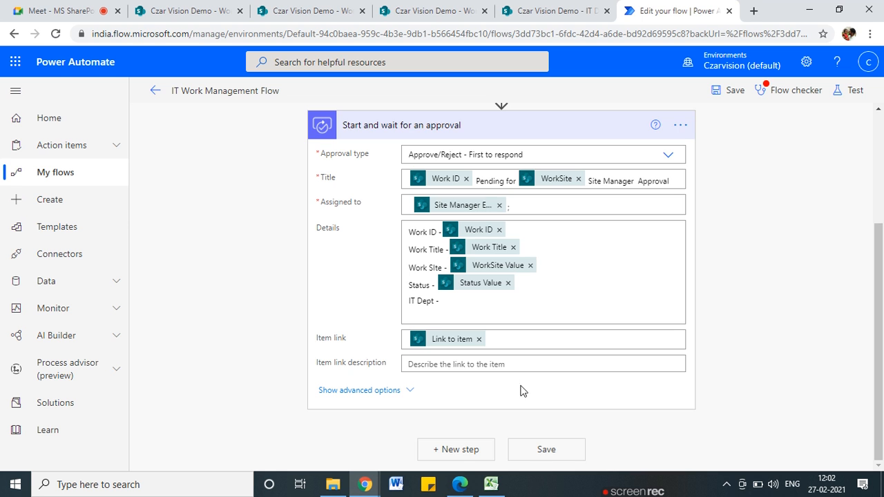
{"action": "scroll", "coordinate": [487, 350], "scroll_direction": "up", "scroll_amount": 3}
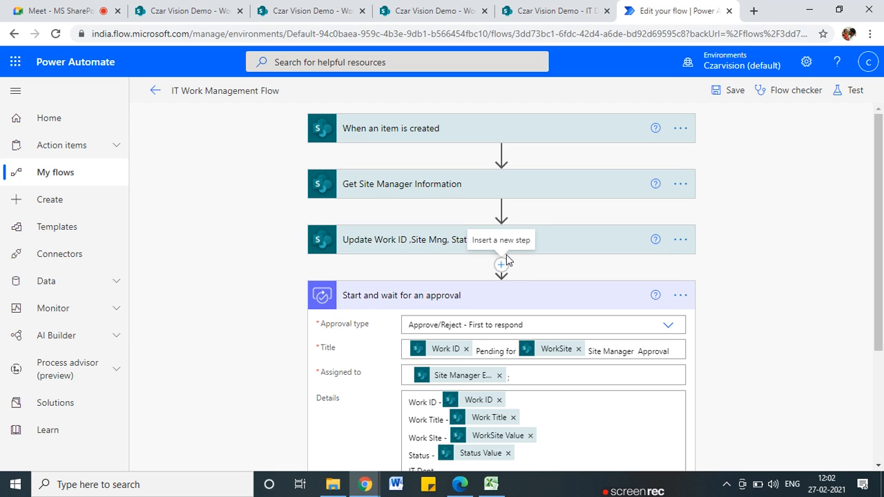
{"action": "scroll", "coordinate": [483, 375], "scroll_direction": "down", "scroll_amount": 2}
{"action": "left_click", "coordinate": [464, 343]}
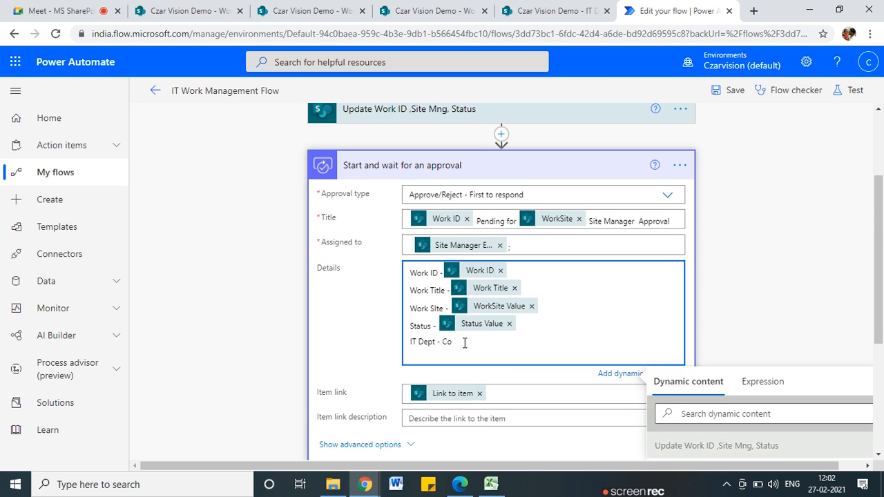
{"action": "type", "text": "Co,erpsa"}
{"action": "key", "text": "BackSpace"}
{"action": "key", "text": "BackSpace"}
{"action": "key", "text": "BackSpace"}
{"action": "key", "text": "BackSpace"}
{"action": "key", "text": "BackSpace"}
{"action": "key", "text": "BackSpace"}
{"action": "key", "text": "BackSpace"}
{"action": "key", "text": "BackSpace"}
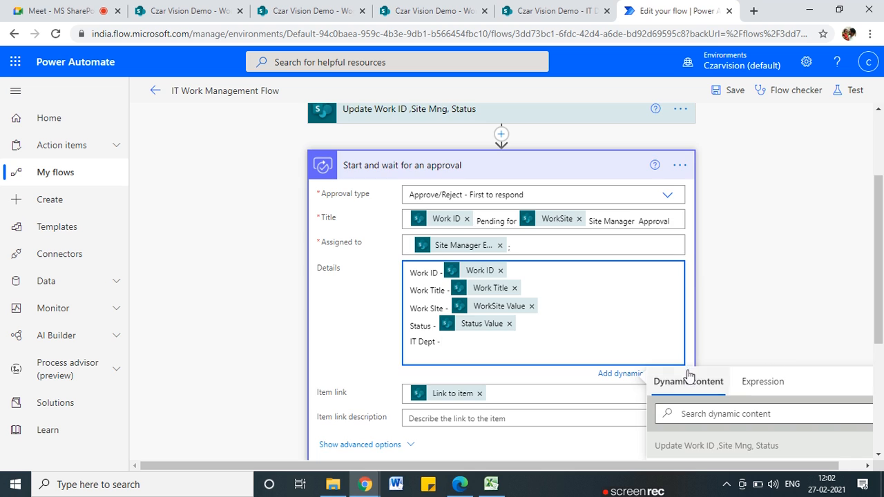
{"action": "scroll", "coordinate": [774, 373], "scroll_direction": "up", "scroll_amount": 2}
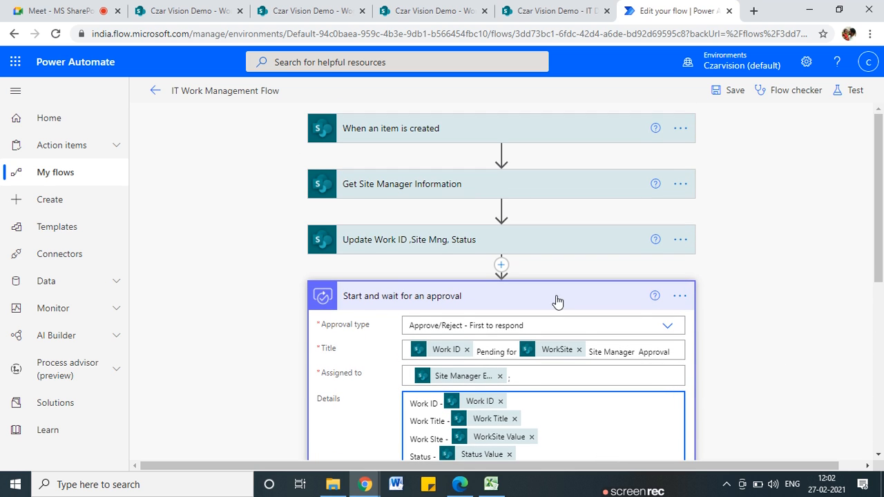
Leave the flow editor, discarding unsaved changes, and scroll to the run history
{"action": "left_click", "coordinate": [501, 264]}
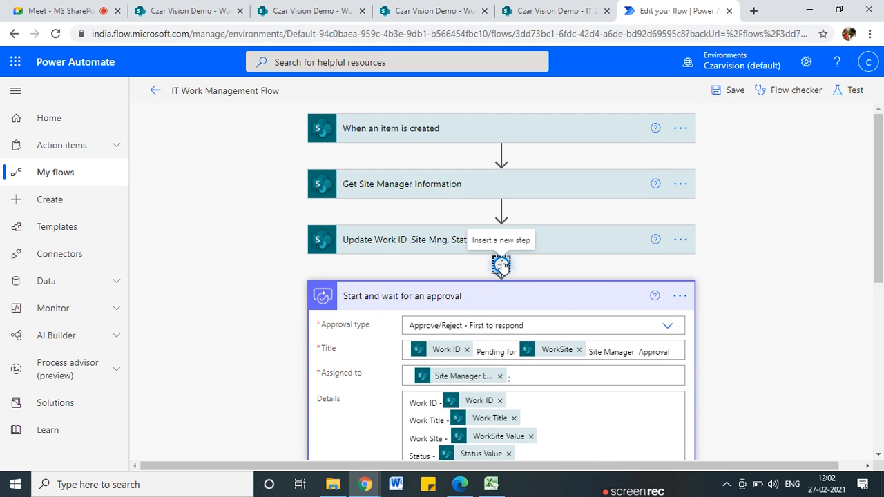
{"action": "left_click", "coordinate": [491, 282]}
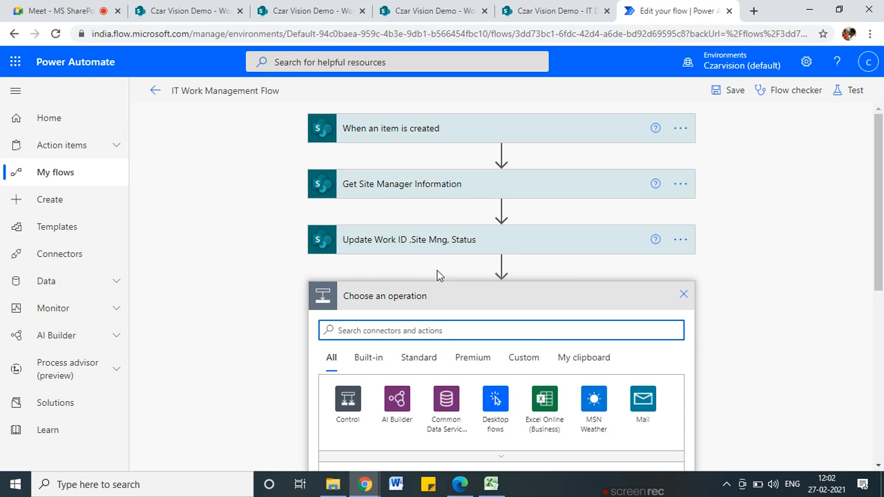
{"action": "left_click", "coordinate": [156, 90]}
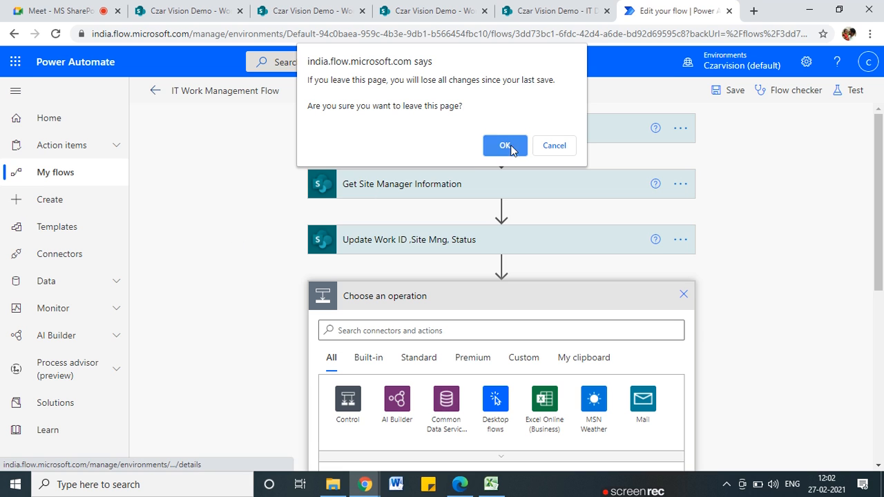
{"action": "left_click", "coordinate": [505, 145]}
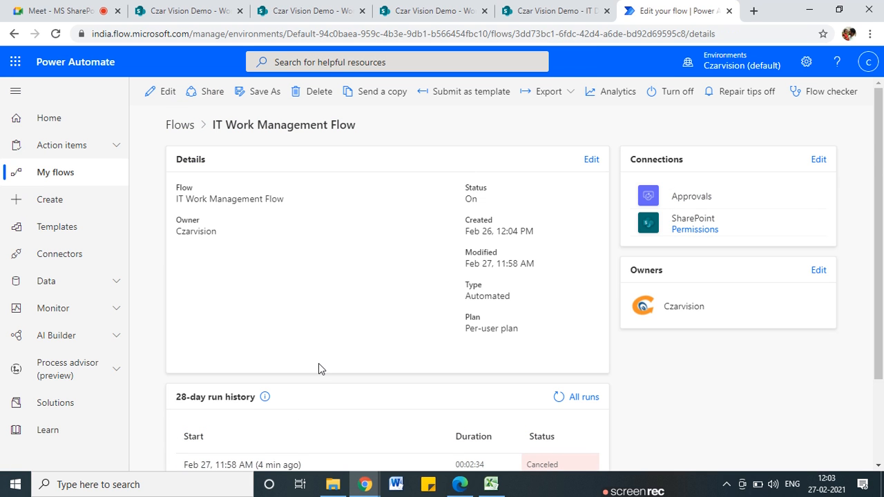
{"action": "scroll", "coordinate": [318, 366], "scroll_direction": "down", "scroll_amount": 2}
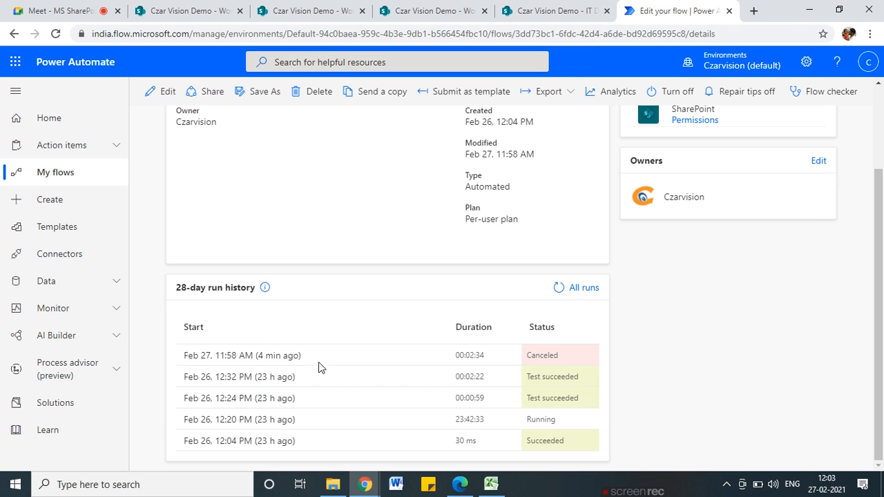
Open the successful Feb 26 12:32 PM run and expand the update step's inputs and outputs
{"action": "left_click", "coordinate": [265, 377]}
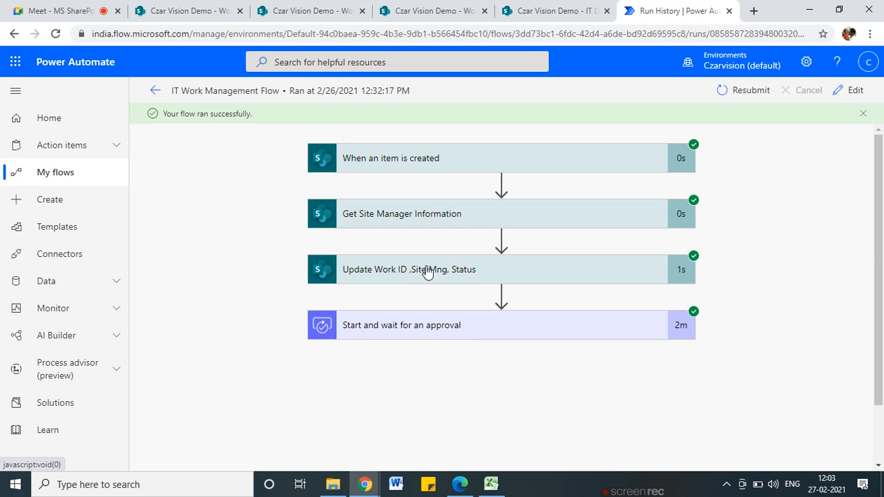
{"action": "left_click", "coordinate": [423, 282]}
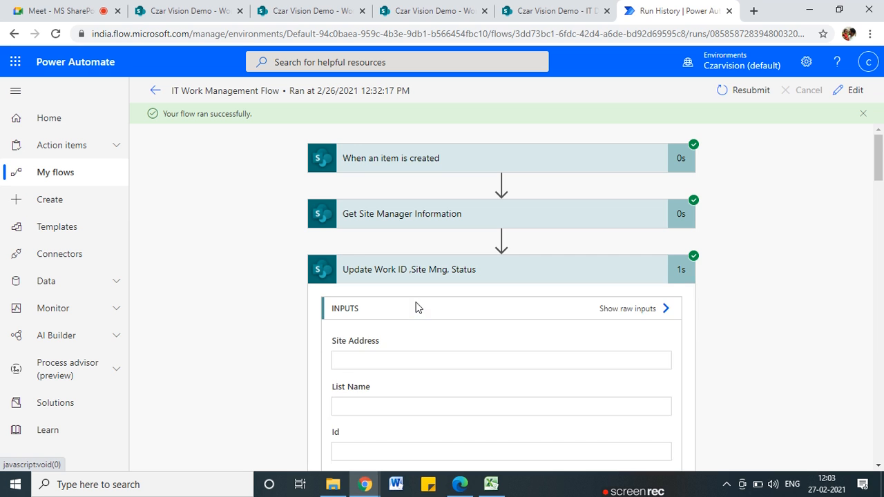
{"action": "scroll", "coordinate": [422, 320], "scroll_direction": "down", "scroll_amount": 7}
{"action": "scroll", "coordinate": [424, 320], "scroll_direction": "down", "scroll_amount": 3}
{"action": "scroll", "coordinate": [424, 321], "scroll_direction": "up", "scroll_amount": 10}
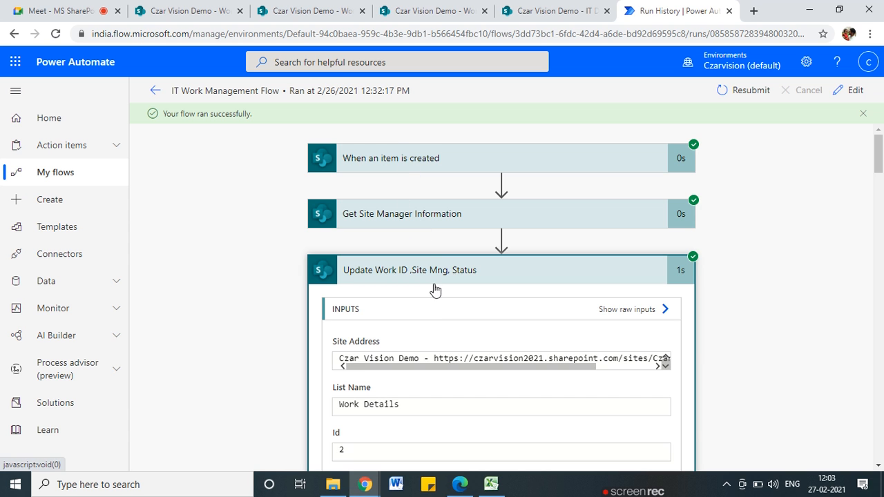
{"action": "scroll", "coordinate": [449, 408], "scroll_direction": "down", "scroll_amount": 3}
{"action": "scroll", "coordinate": [447, 428], "scroll_direction": "down", "scroll_amount": 7}
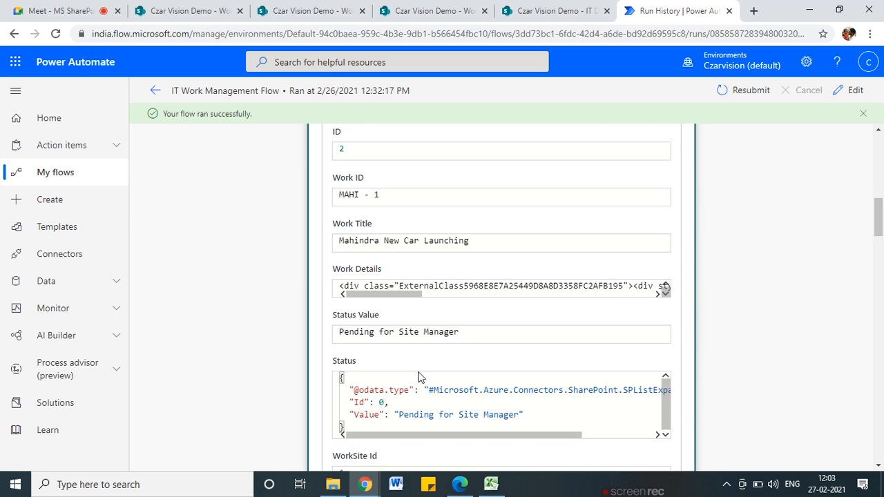
{"action": "scroll", "coordinate": [417, 375], "scroll_direction": "up", "scroll_amount": 4}
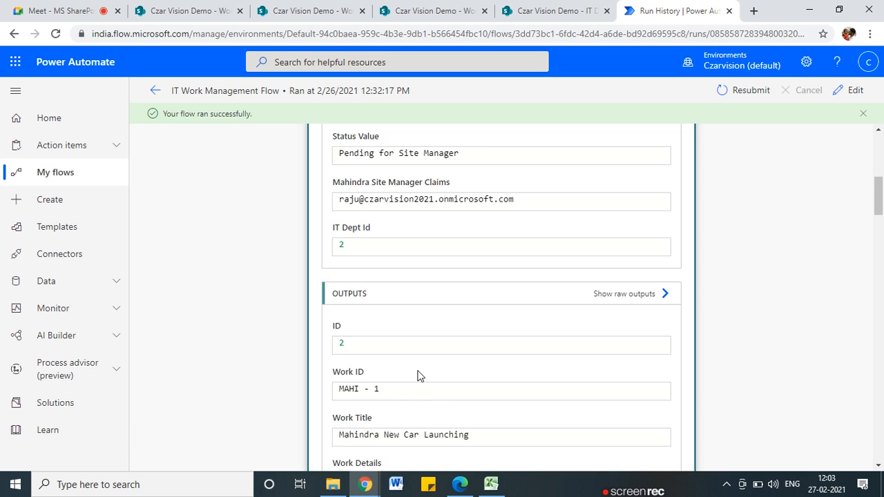
{"action": "scroll", "coordinate": [418, 375], "scroll_direction": "down", "scroll_amount": 7}
{"action": "scroll", "coordinate": [421, 377], "scroll_direction": "down", "scroll_amount": 4}
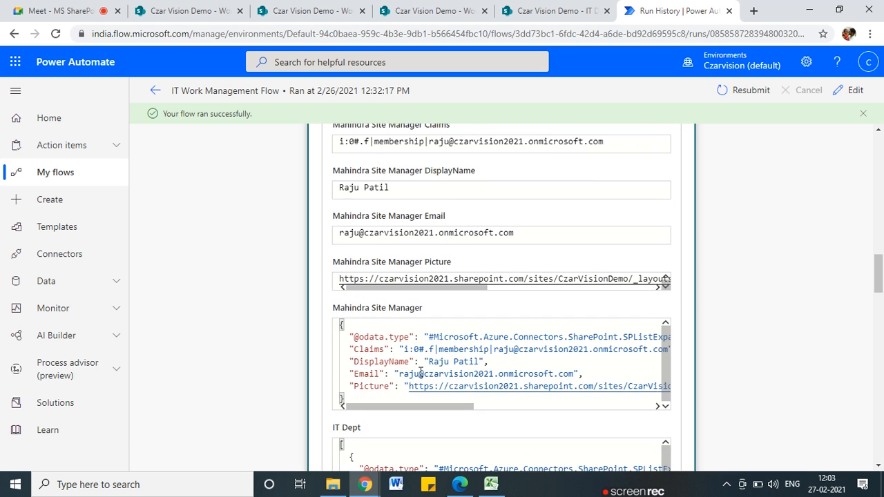
{"action": "scroll", "coordinate": [420, 373], "scroll_direction": "down", "scroll_amount": 4}
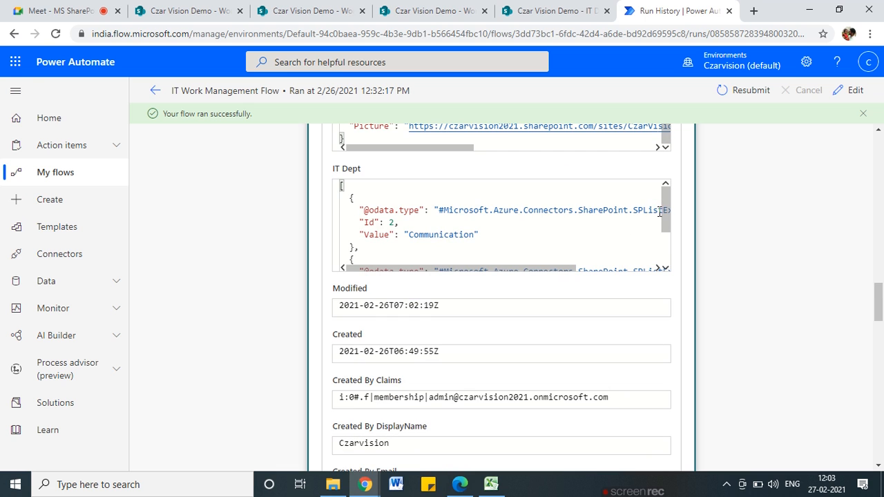
Inspect the IT Dept JSON output, highlighting the odata type key and Communication value
{"action": "left_click_drag", "start_coordinate": [409, 234], "coordinate": [480, 235]}
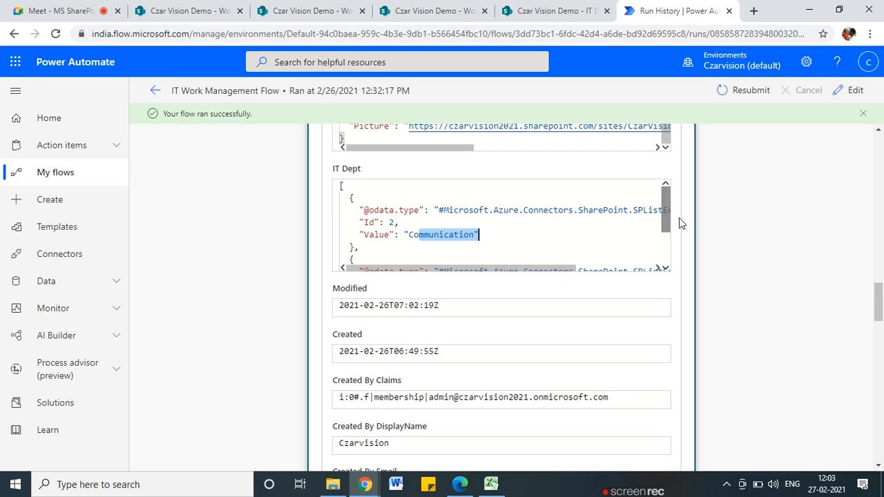
{"action": "left_click_drag", "start_coordinate": [667, 219], "coordinate": [667, 256]}
{"action": "scroll", "coordinate": [464, 249], "scroll_direction": "up", "scroll_amount": 4}
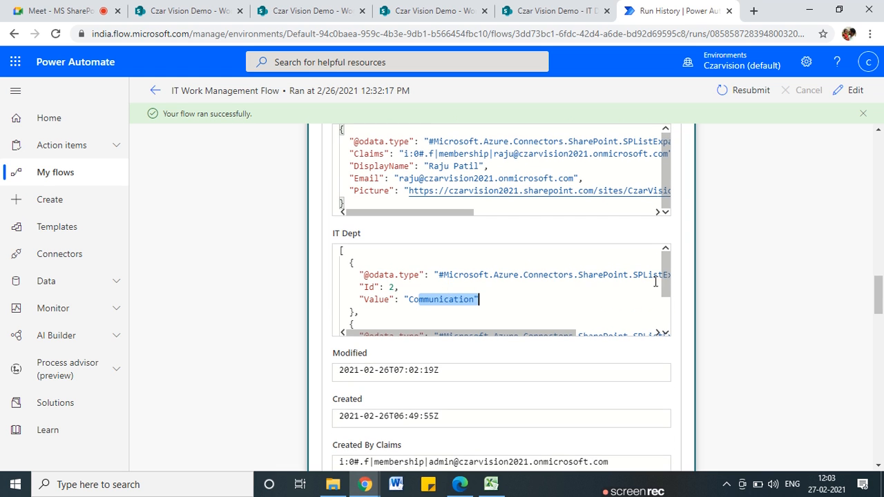
{"action": "left_click_drag", "start_coordinate": [664, 273], "coordinate": [665, 304]}
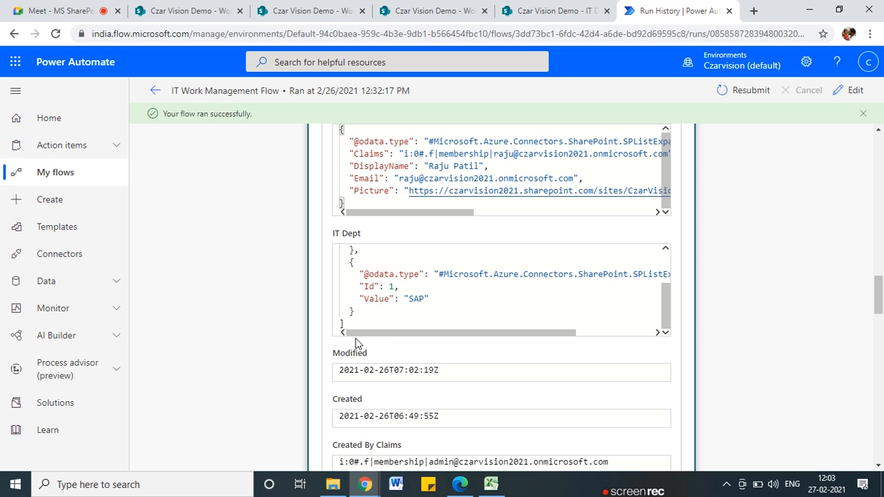
{"action": "left_click_drag", "start_coordinate": [665, 314], "coordinate": [665, 257]}
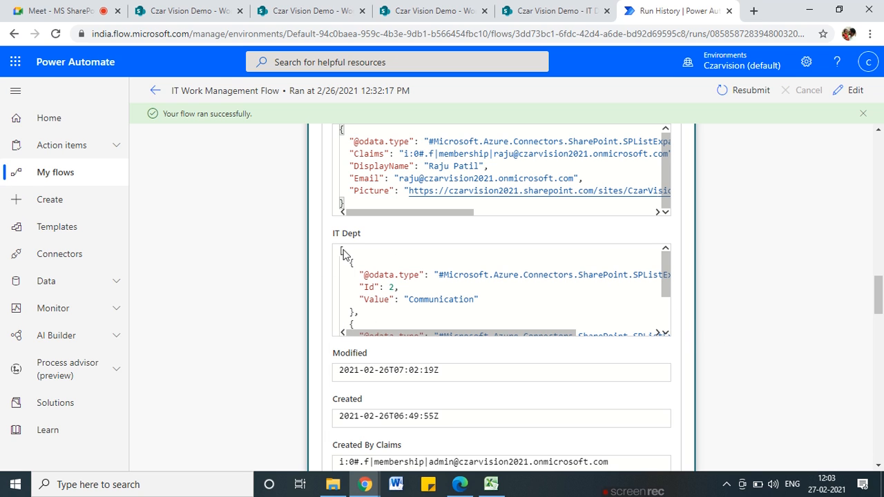
{"action": "left_click_drag", "start_coordinate": [366, 276], "coordinate": [410, 275]}
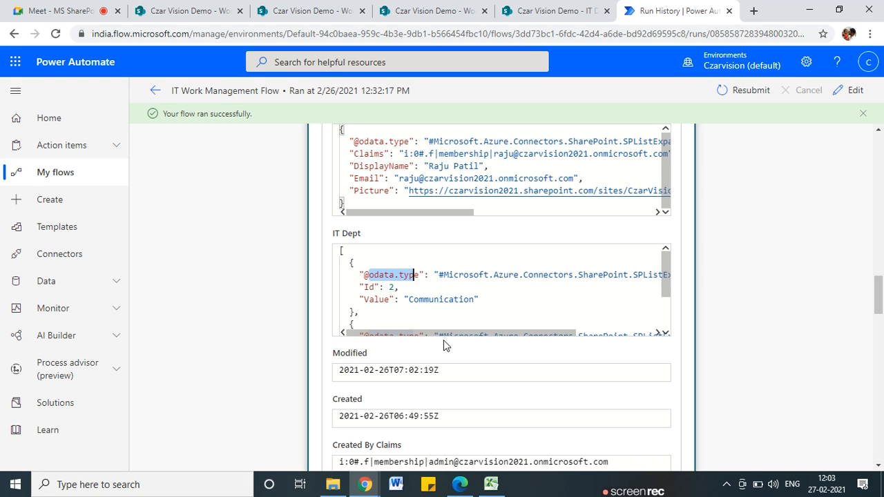
{"action": "left_click_drag", "start_coordinate": [462, 335], "coordinate": [412, 336]}
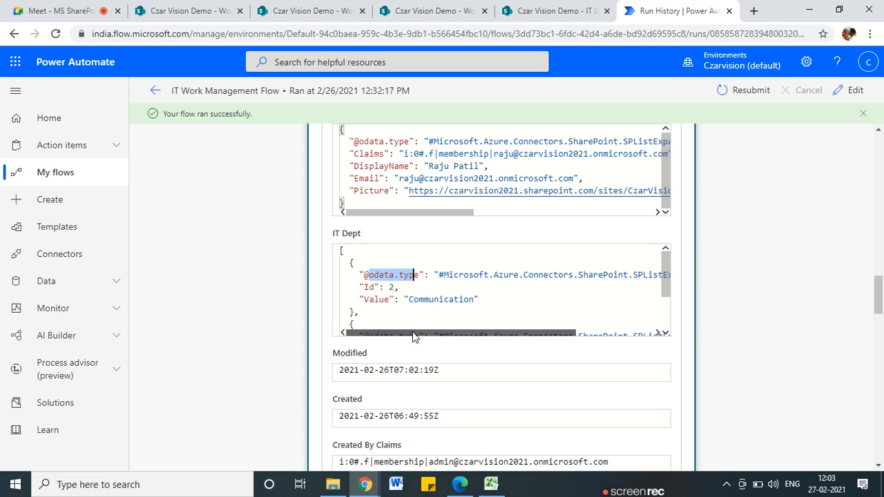
{"action": "left_click_drag", "start_coordinate": [408, 300], "coordinate": [488, 301]}
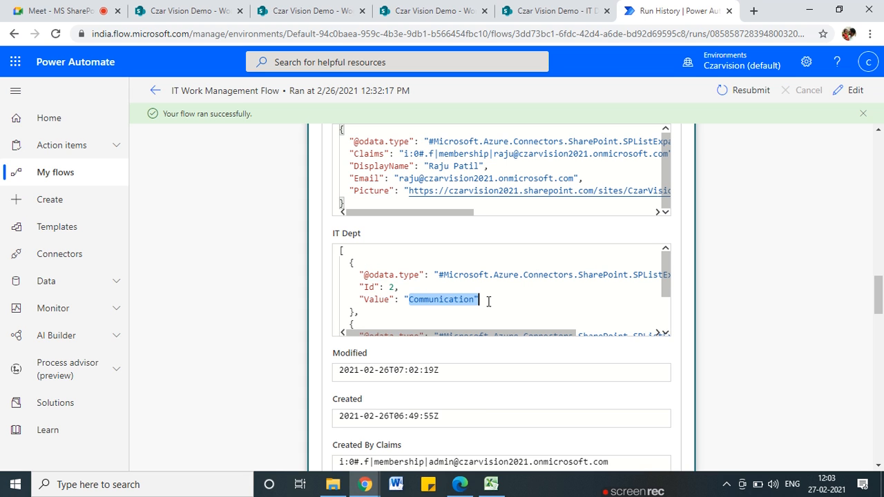
{"action": "scroll", "coordinate": [473, 302], "scroll_direction": "down", "scroll_amount": 3}
{"action": "scroll", "coordinate": [483, 302], "scroll_direction": "up", "scroll_amount": 3}
{"action": "scroll", "coordinate": [518, 297], "scroll_direction": "up", "scroll_amount": 3}
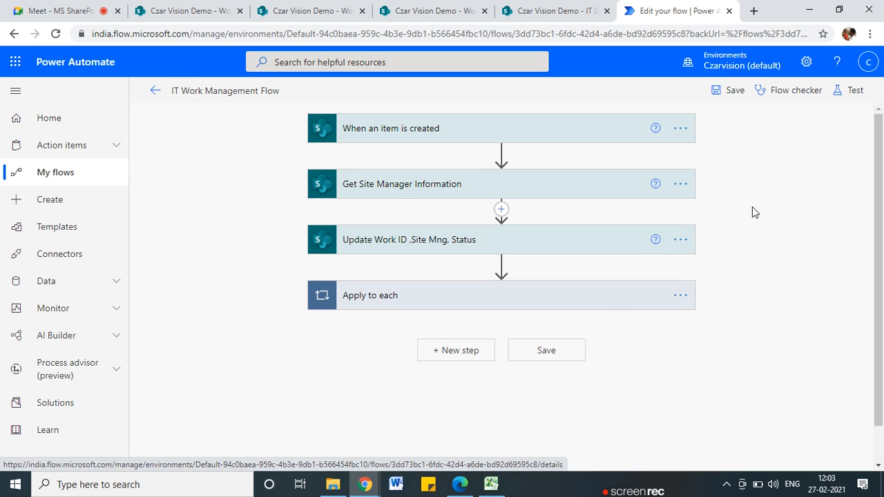
Add a Select (Data Operation) step after Get Site Manager Information
{"action": "mouse_move", "coordinate": [502, 268]}
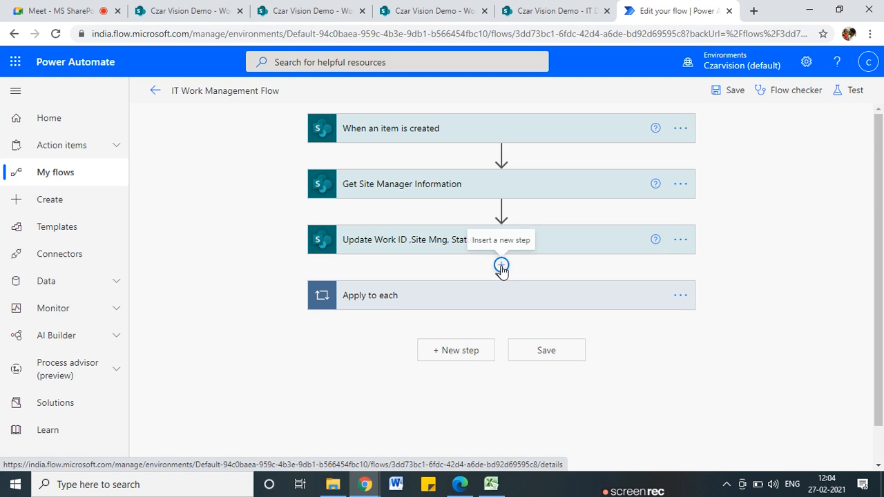
{"action": "left_click", "coordinate": [502, 210]}
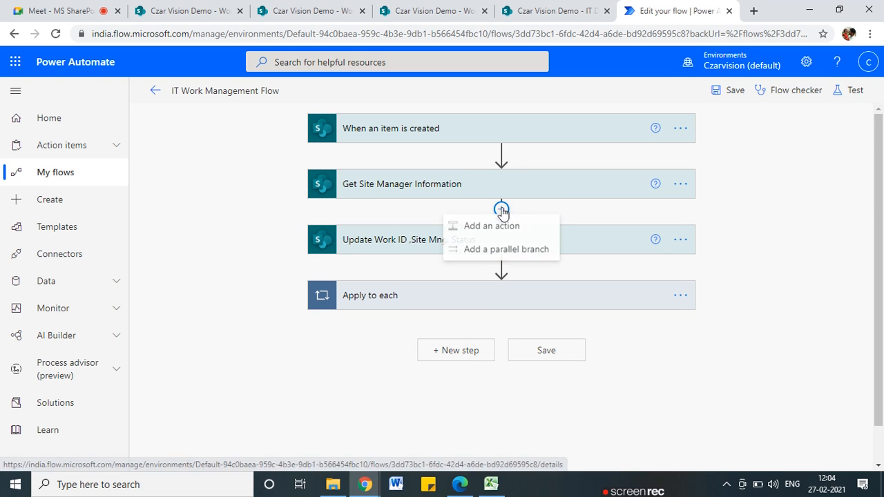
{"action": "left_click", "coordinate": [503, 229]}
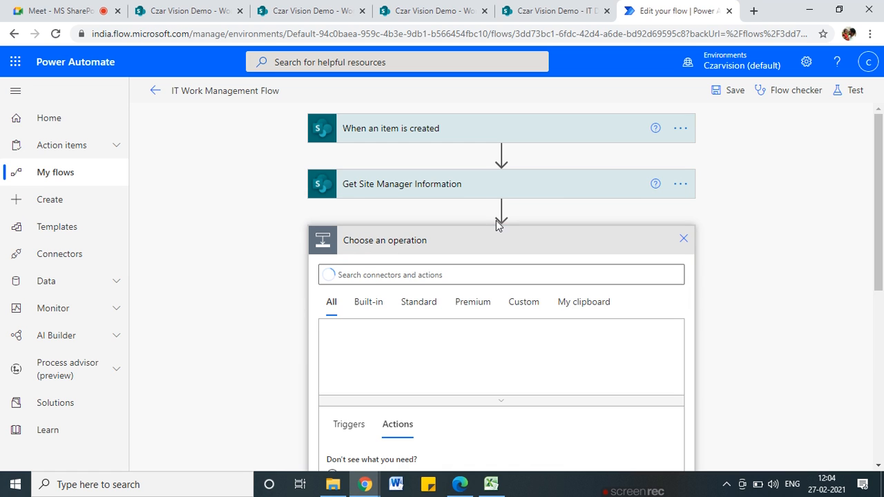
{"action": "left_click", "coordinate": [364, 274]}
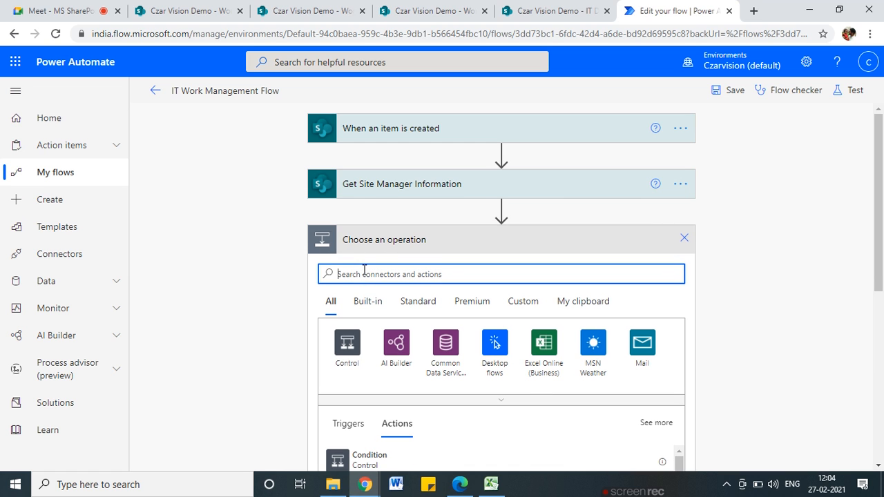
{"action": "type", "text": "s"}
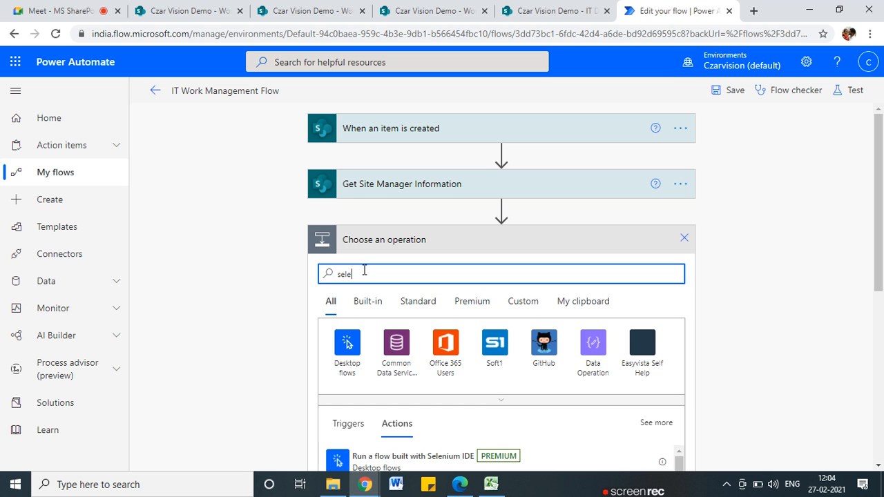
{"action": "type", "text": "elect"}
{"action": "scroll", "coordinate": [356, 343], "scroll_direction": "down", "scroll_amount": 1}
{"action": "left_click", "coordinate": [359, 399]}
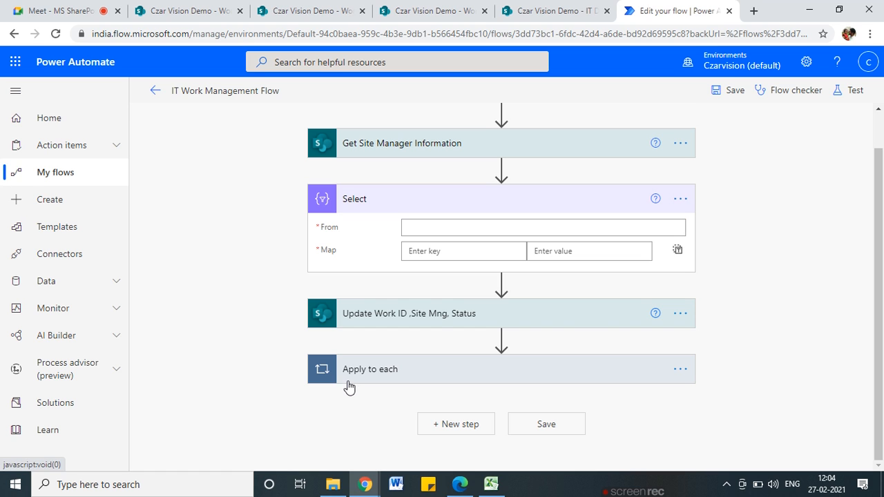
Search the dynamic content for 'dept' to fill the Select step's From field
{"action": "left_click", "coordinate": [420, 226]}
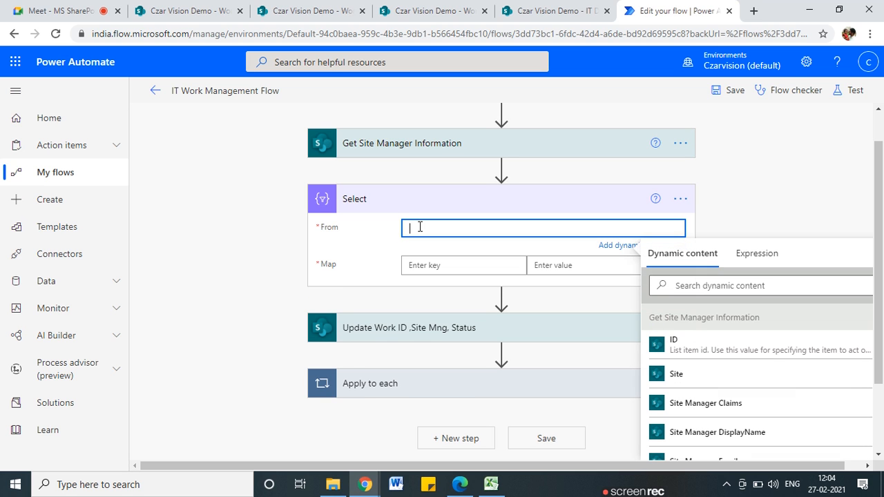
{"action": "left_click", "coordinate": [728, 289]}
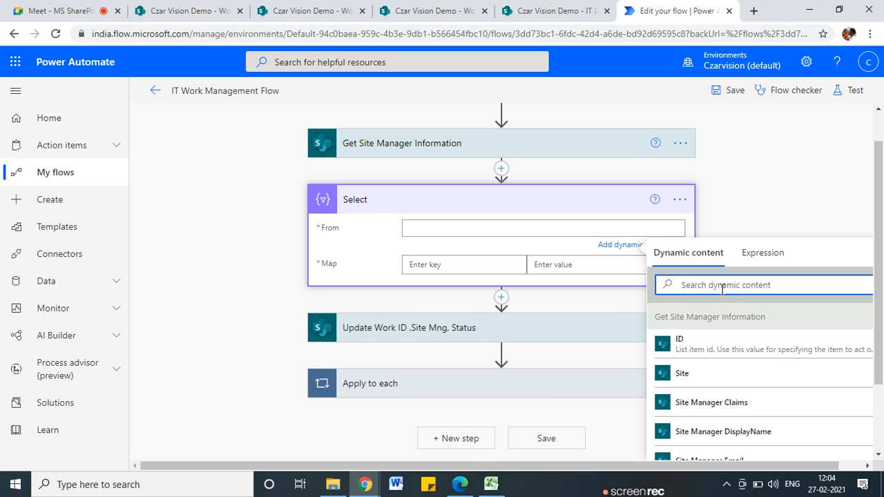
{"action": "type", "text": "dept"}
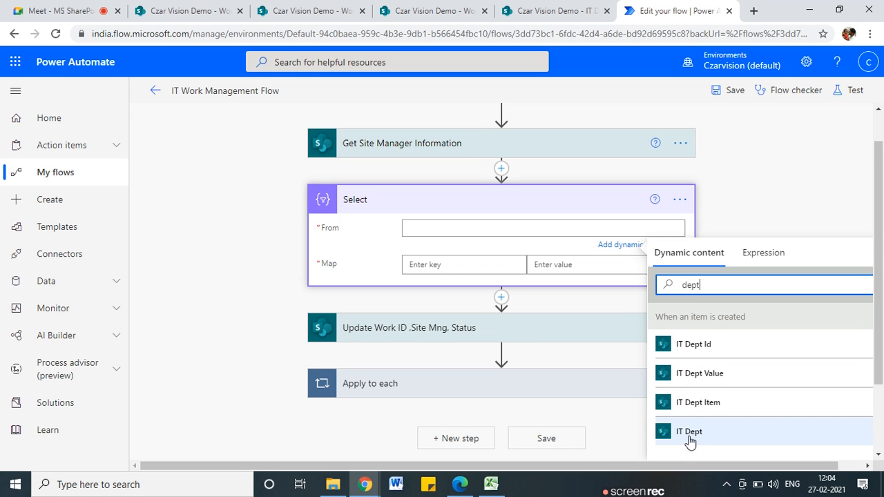
Open the Work Details list settings in SharePoint
{"action": "left_click", "coordinate": [189, 4]}
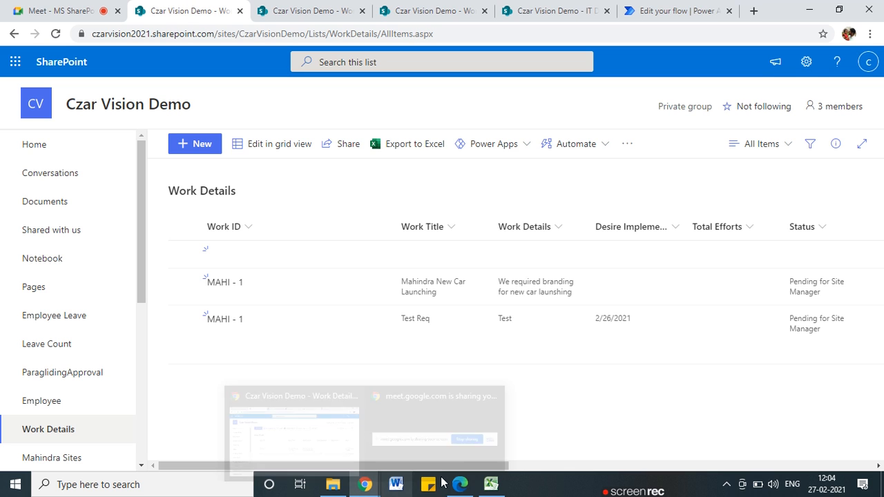
{"action": "left_click", "coordinate": [806, 61]}
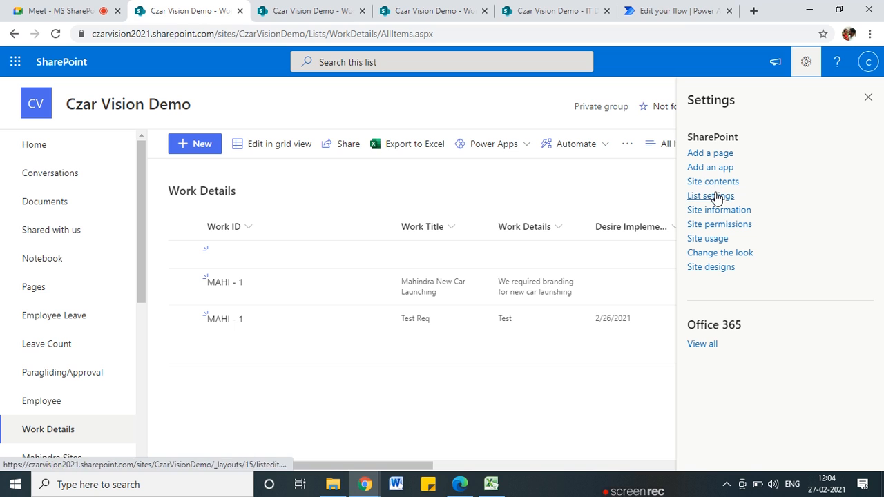
{"action": "left_click", "coordinate": [716, 195]}
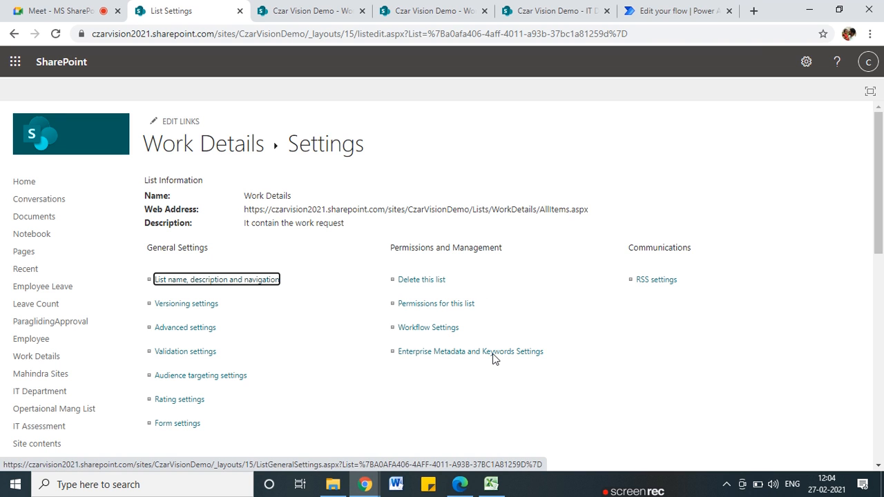
{"action": "scroll", "coordinate": [493, 357], "scroll_direction": "down", "scroll_amount": 15}
{"action": "key", "text": "ctrl+d"}
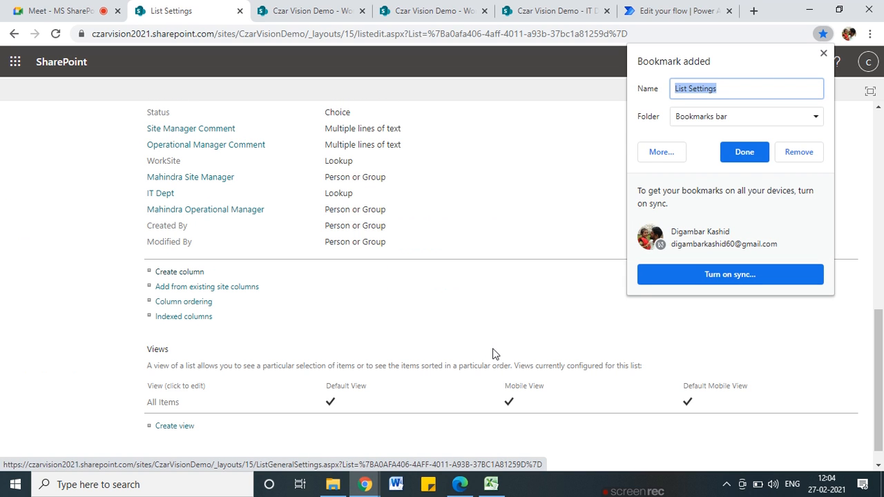
{"action": "left_click", "coordinate": [822, 55]}
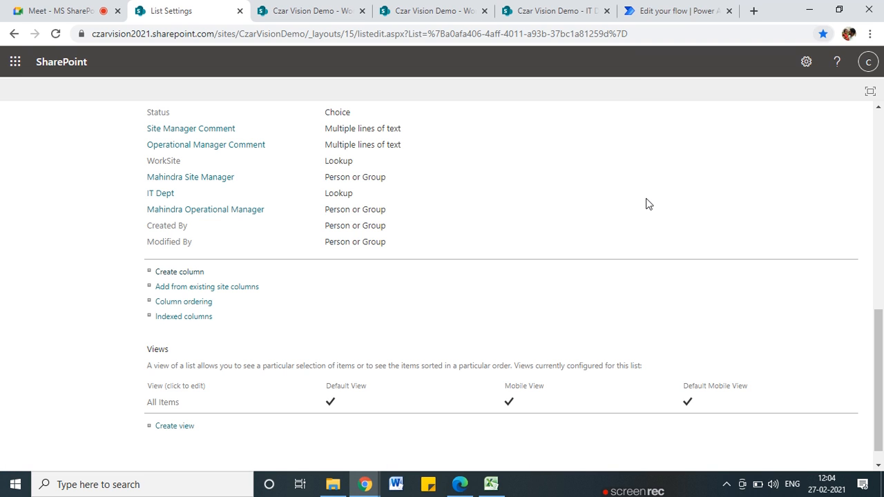
Find 'dept' on the settings page to confirm IT Dept is a Lookup column, then return to the flow
{"action": "key", "text": "ctrl+f"}
{"action": "type", "text": "dep"}
{"action": "type", "text": "t"}
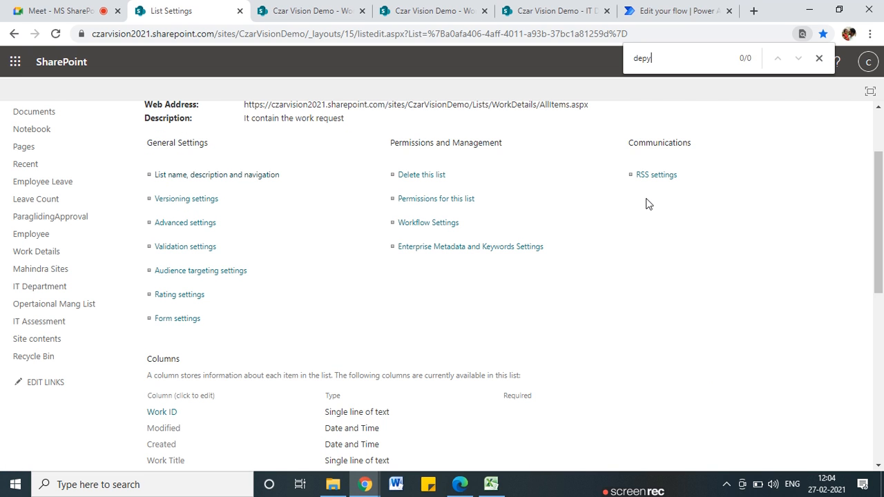
{"action": "scroll", "coordinate": [246, 236], "scroll_direction": "up", "scroll_amount": 1}
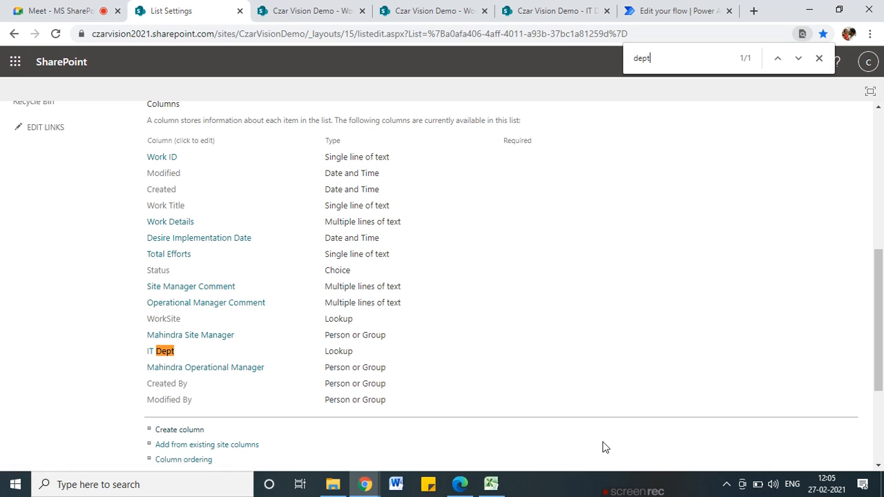
{"action": "mouse_move", "coordinate": [461, 482]}
{"action": "left_click", "coordinate": [714, 4]}
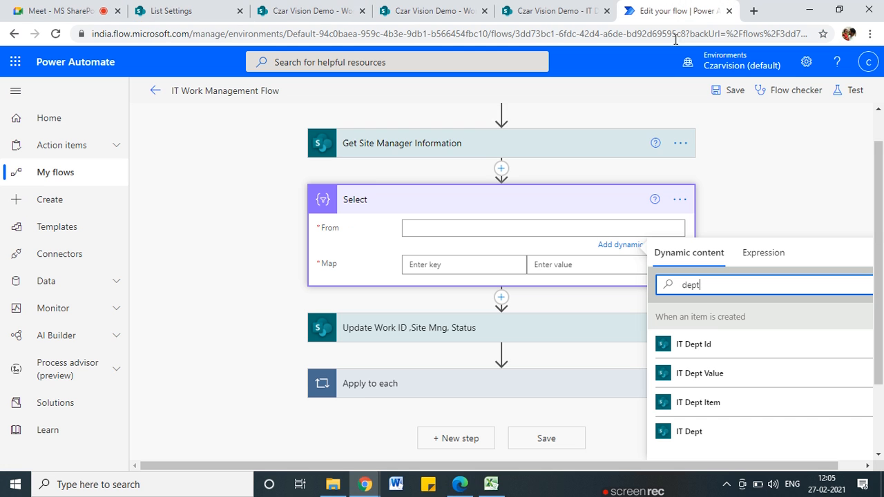
Set the Select step's From to IT Dept and switch Map to text mode
{"action": "left_click", "coordinate": [700, 439]}
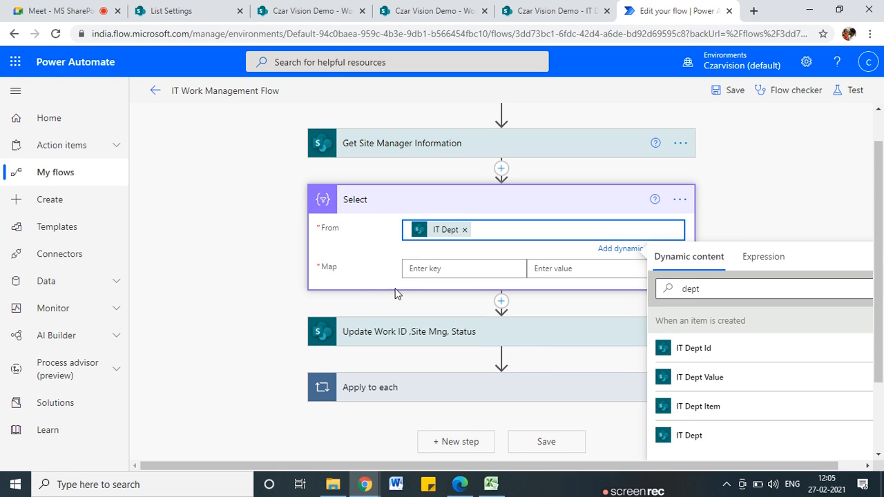
{"action": "scroll", "coordinate": [486, 267], "scroll_direction": "down", "scroll_amount": 1}
{"action": "left_click", "coordinate": [815, 175]}
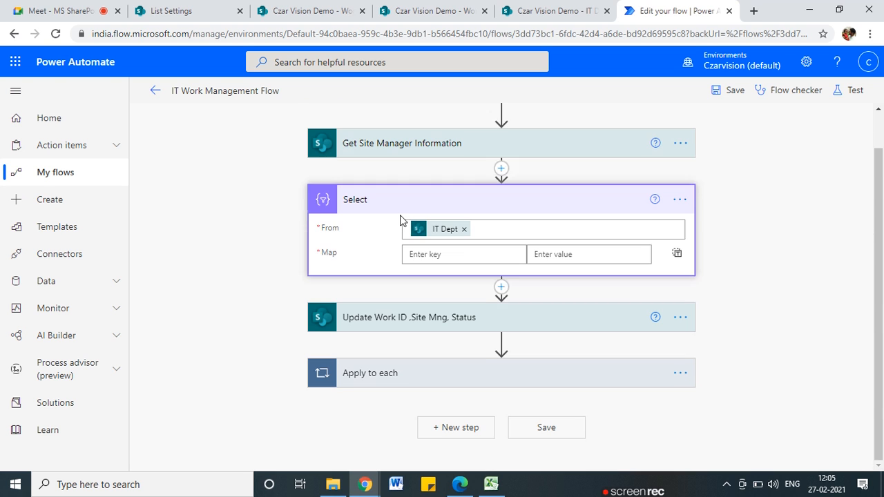
{"action": "left_click", "coordinate": [677, 254]}
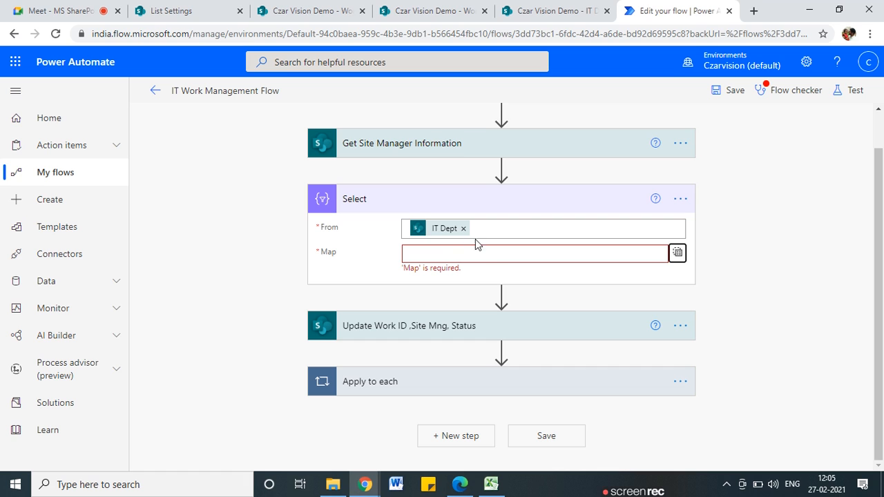
{"action": "left_click", "coordinate": [677, 256]}
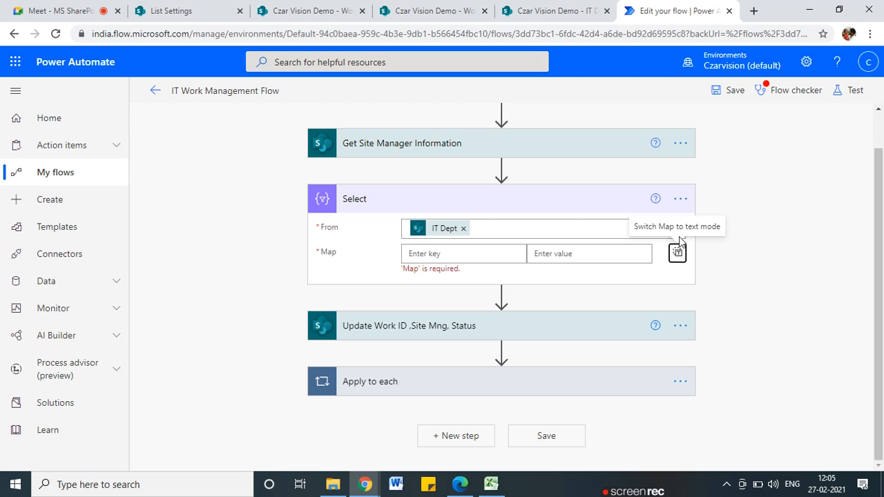
{"action": "left_click", "coordinate": [678, 254]}
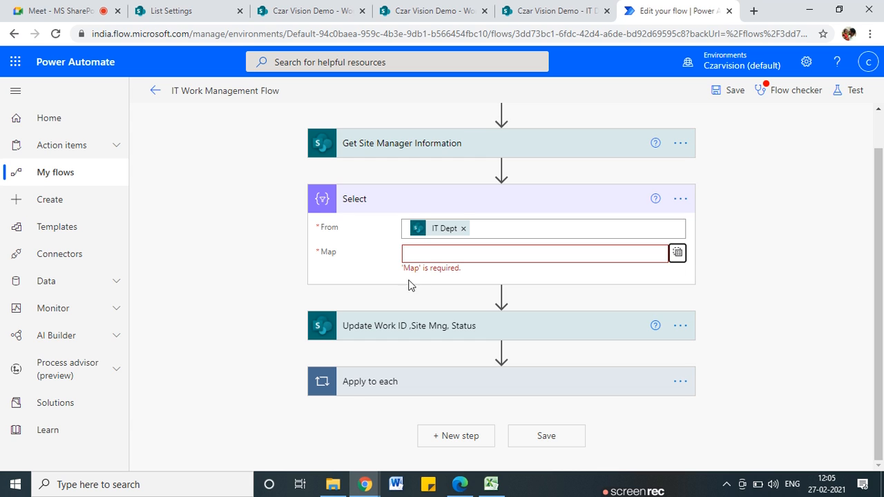
Map each entry to IT Dept Value from dynamic content
{"action": "left_click", "coordinate": [462, 253]}
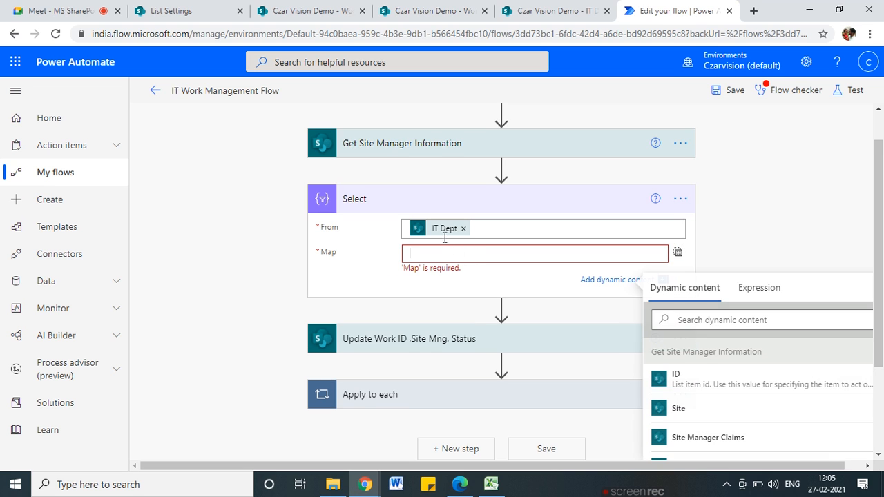
{"action": "left_click", "coordinate": [684, 320]}
{"action": "type", "text": "Dept"}
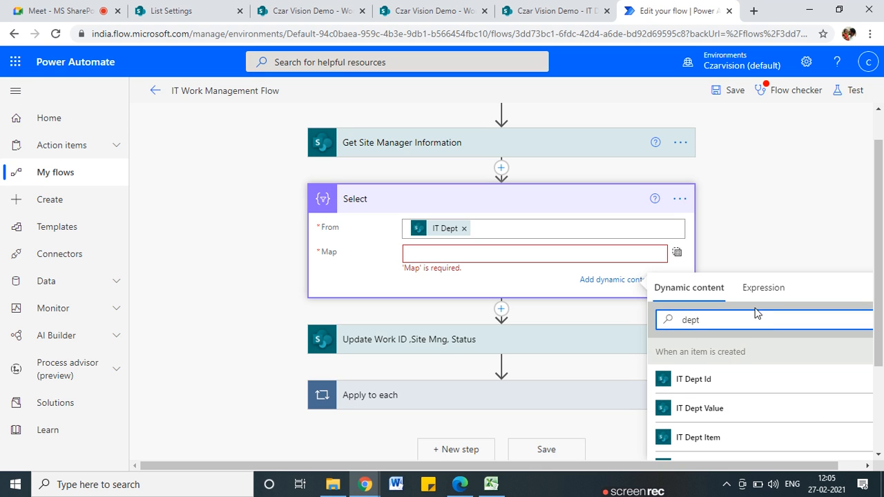
{"action": "left_click", "coordinate": [704, 406]}
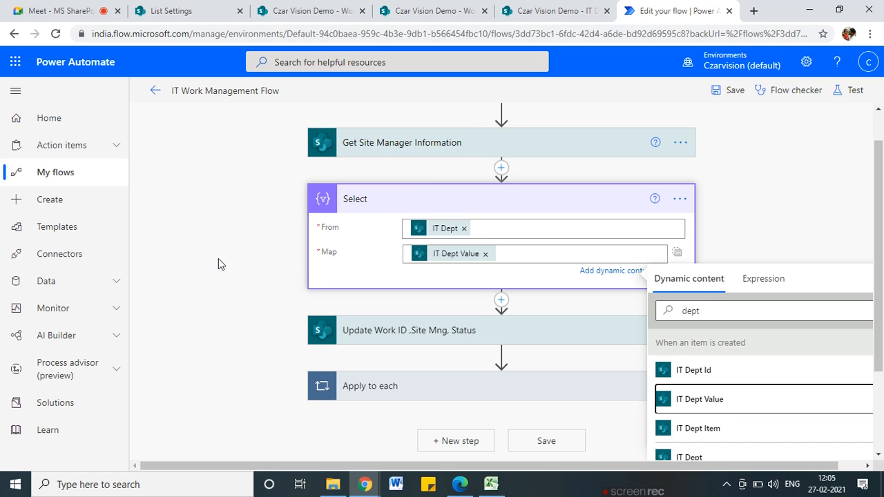
{"action": "scroll", "coordinate": [214, 260], "scroll_direction": "down", "scroll_amount": 1}
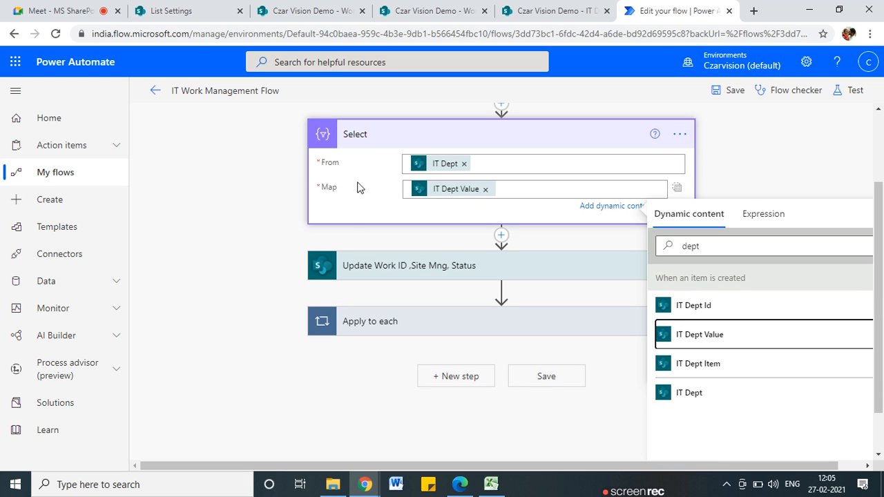
{"action": "left_click", "coordinate": [748, 159]}
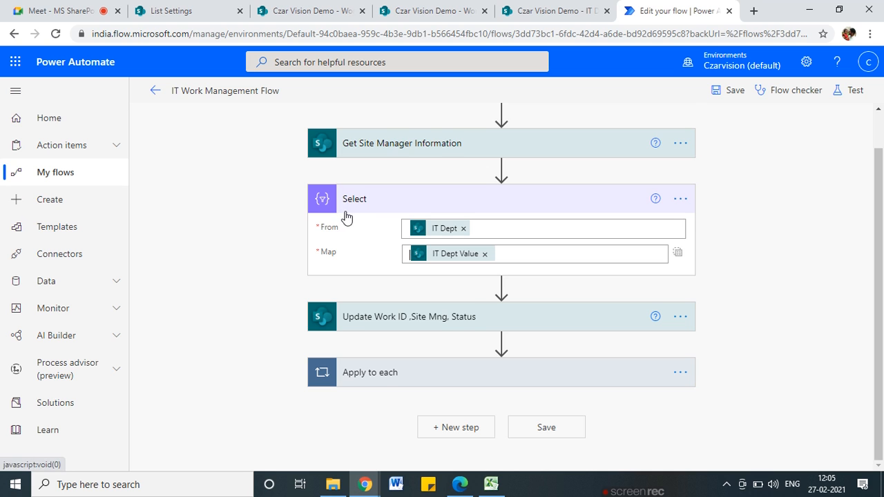
{"action": "scroll", "coordinate": [354, 225], "scroll_direction": "up", "scroll_amount": 1}
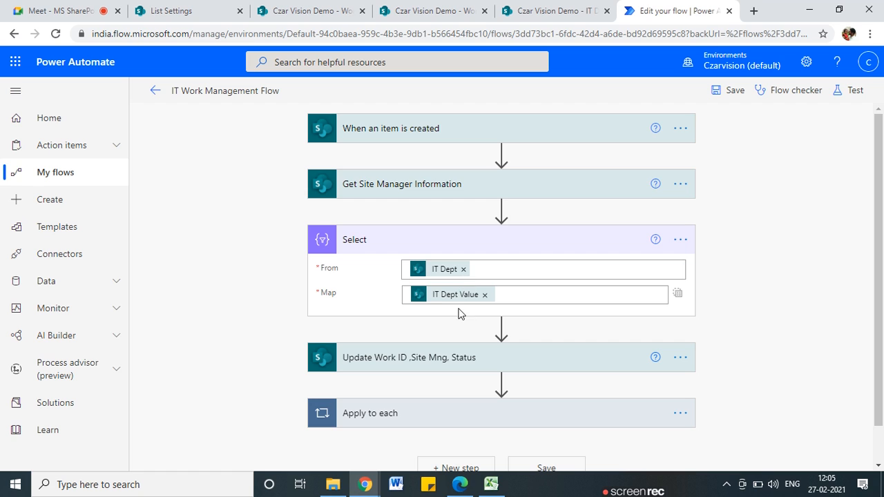
{"action": "left_click", "coordinate": [360, 247]}
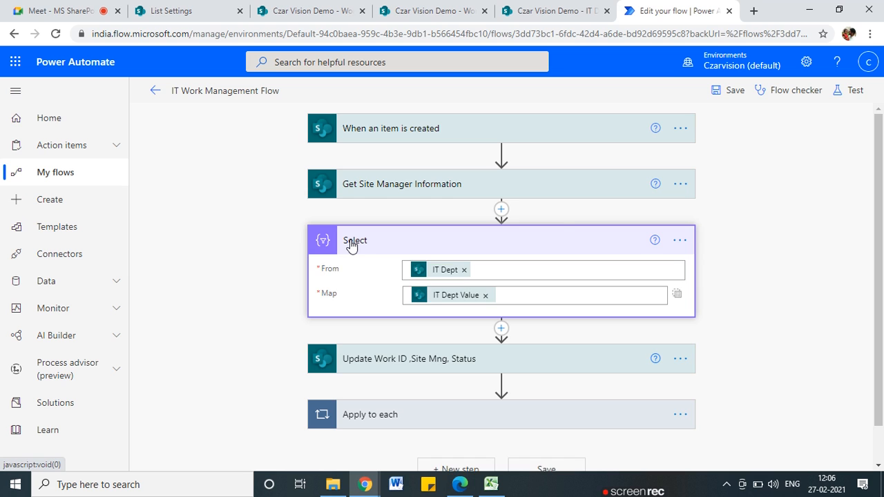
Rename the Select action to 'Select IT Dept Value' through its options menu
{"action": "left_click", "coordinate": [352, 246]}
{"action": "left_click", "coordinate": [682, 243]}
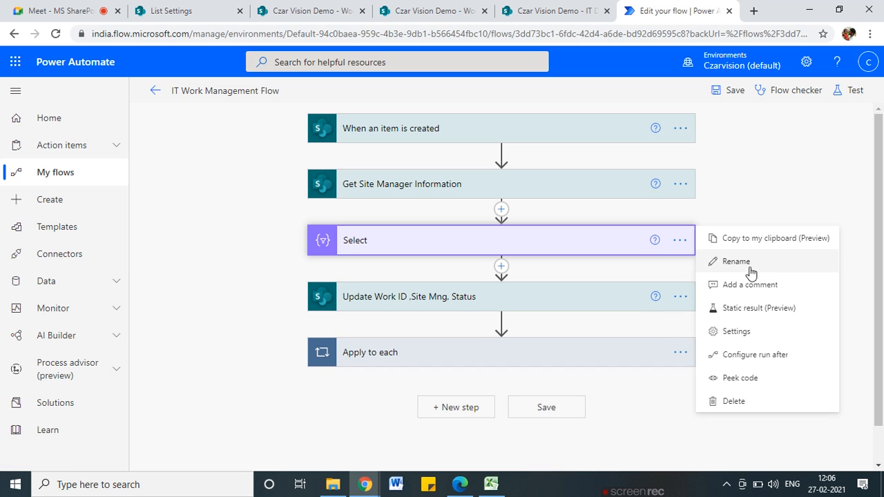
{"action": "left_click", "coordinate": [736, 262]}
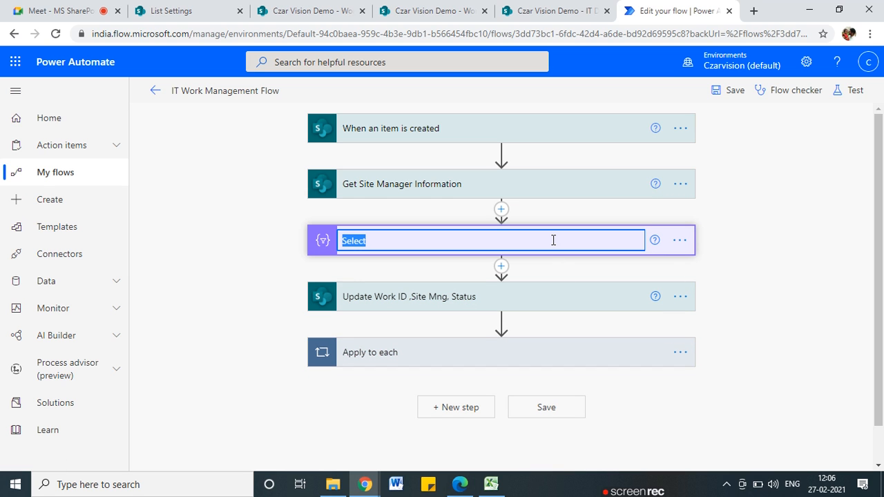
{"action": "left_click", "coordinate": [678, 239]}
{"action": "left_click", "coordinate": [741, 267]}
{"action": "type", "text": "Se"}
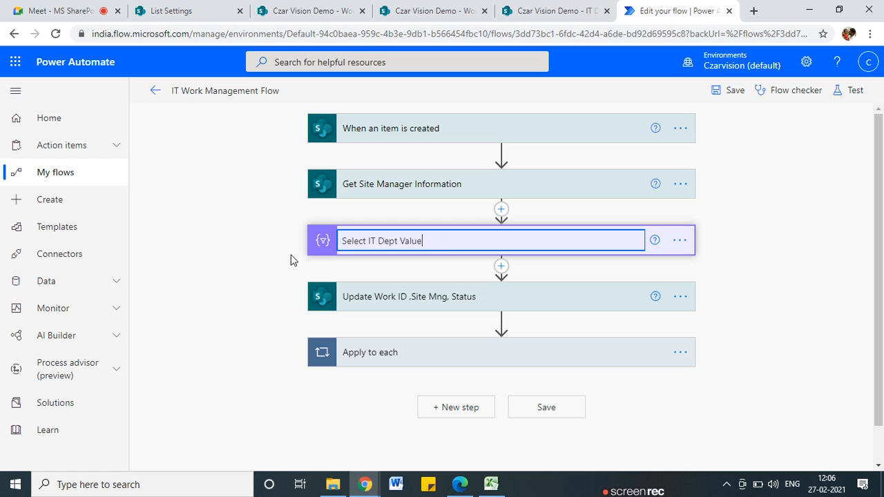
{"action": "left_click", "coordinate": [198, 273]}
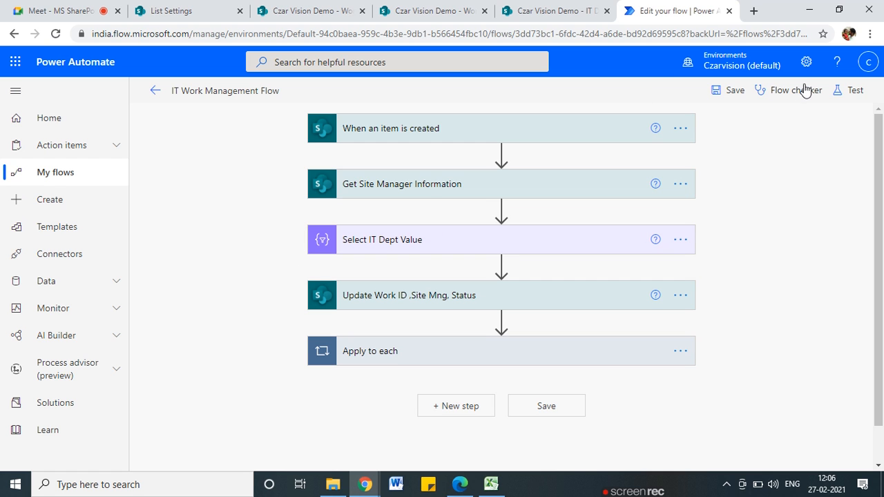
Save and test the flow automatically, reusing an earlier successful trigger run
{"action": "left_click", "coordinate": [846, 92]}
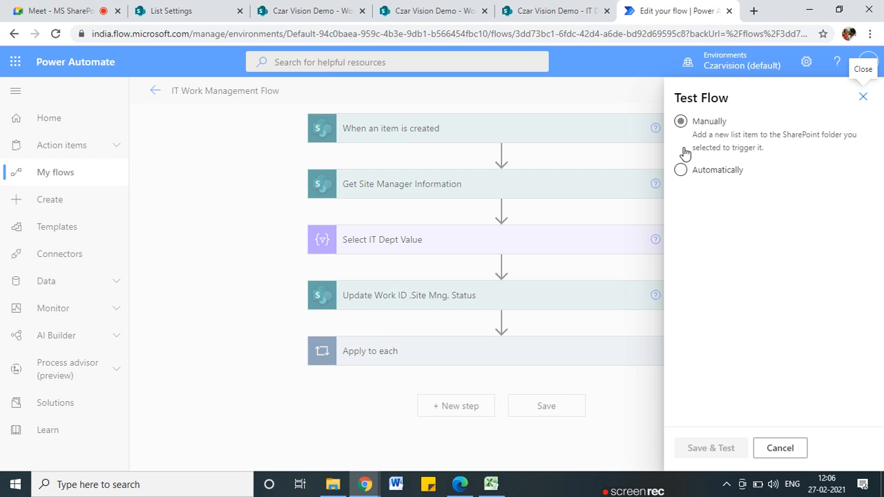
{"action": "left_click", "coordinate": [680, 170]}
{"action": "left_click", "coordinate": [701, 192]}
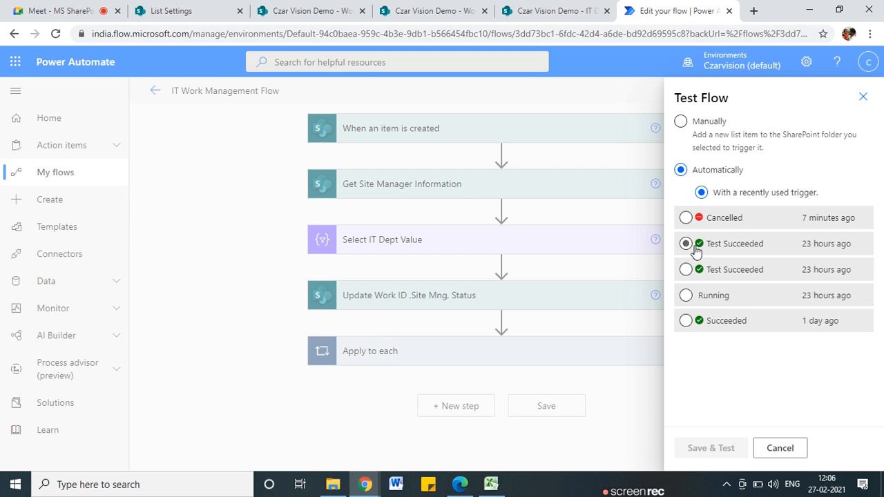
{"action": "left_click", "coordinate": [686, 244]}
{"action": "left_click", "coordinate": [711, 450]}
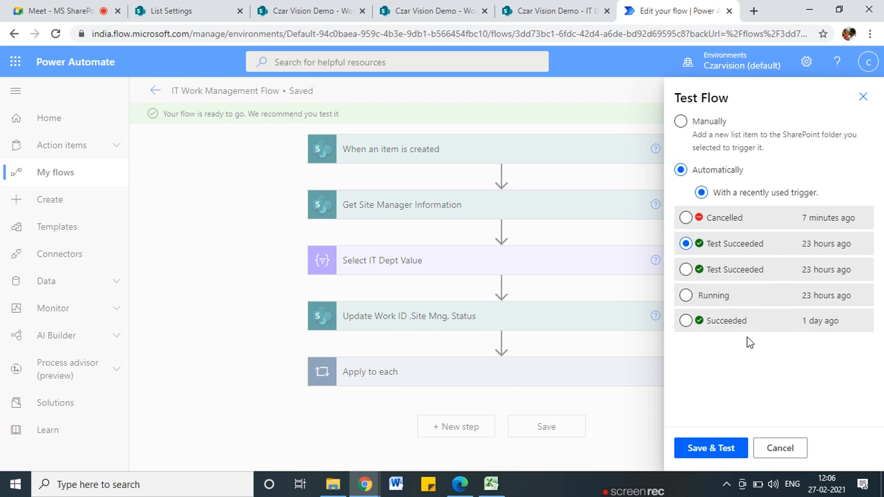
{"action": "left_click", "coordinate": [863, 97]}
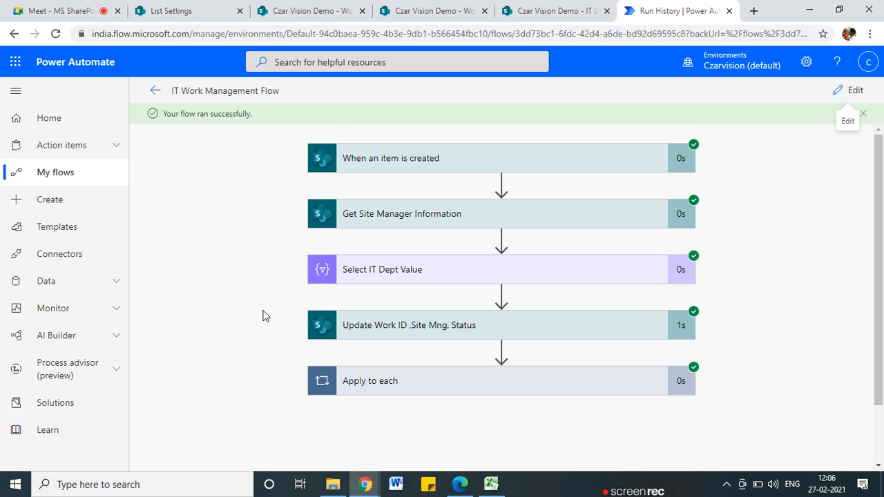
Review the run details of Select IT Dept Value and Update Work ID, Site Mng, Status
{"action": "left_click", "coordinate": [426, 269]}
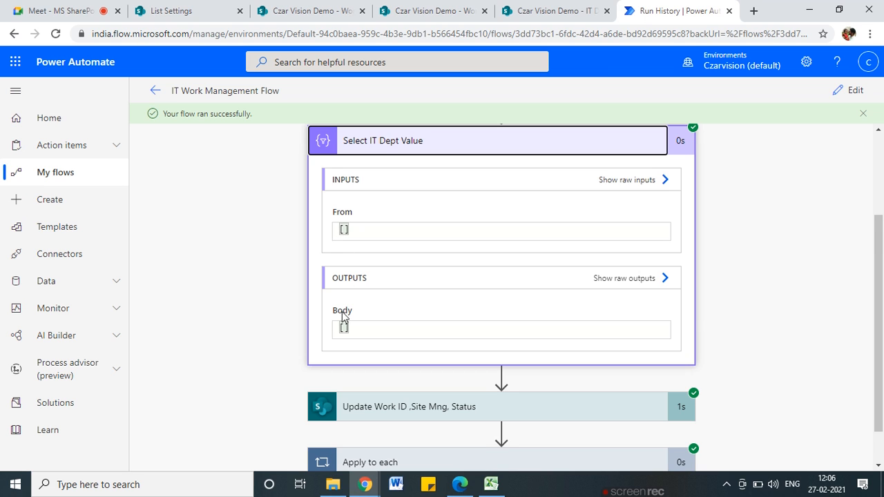
{"action": "scroll", "coordinate": [345, 365], "scroll_direction": "up", "scroll_amount": 2}
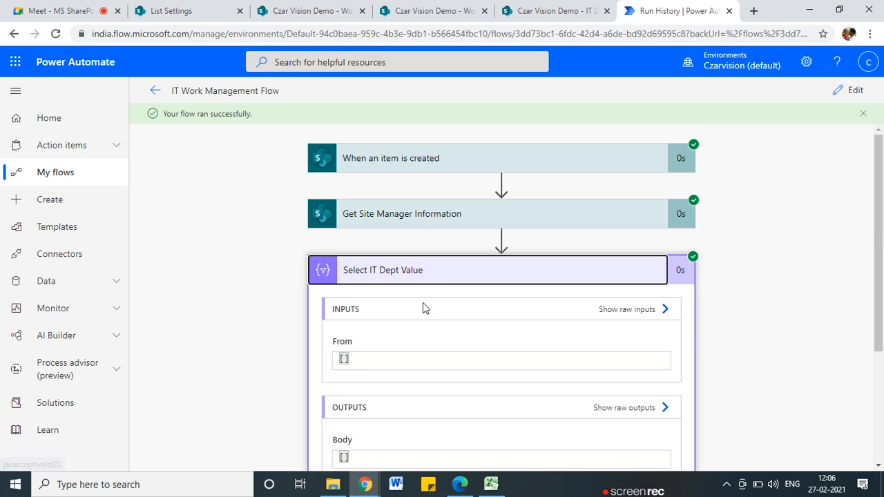
{"action": "scroll", "coordinate": [424, 300], "scroll_direction": "down", "scroll_amount": 3}
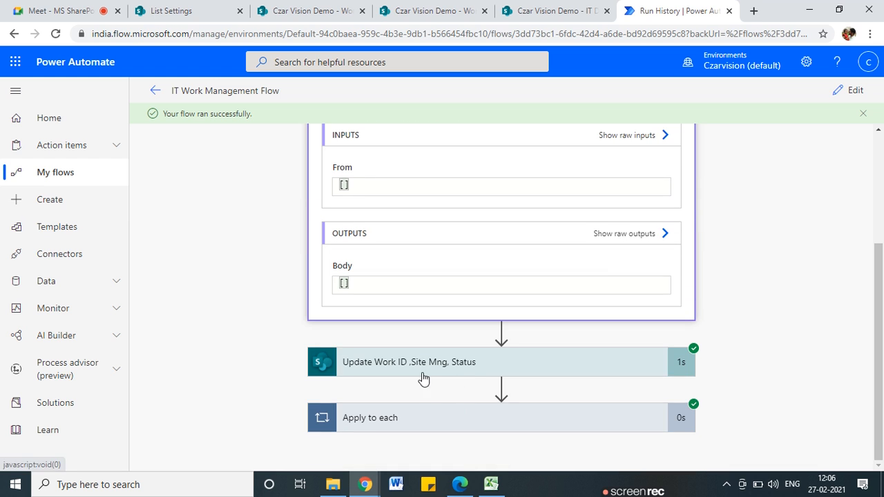
{"action": "left_click", "coordinate": [423, 378]}
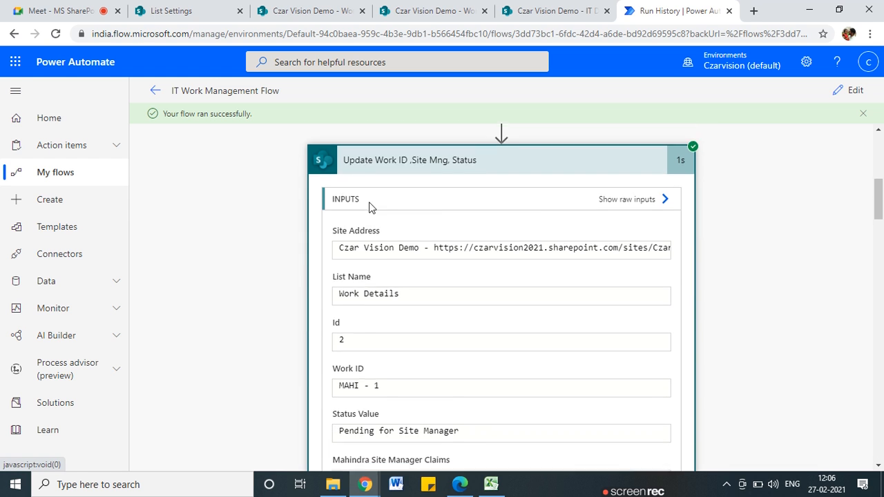
{"action": "scroll", "coordinate": [402, 337], "scroll_direction": "down", "scroll_amount": 10}
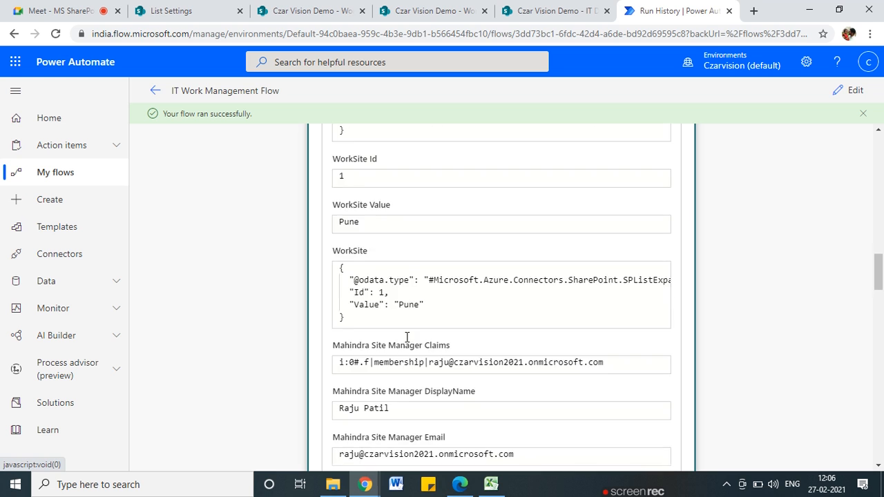
{"action": "scroll", "coordinate": [407, 337], "scroll_direction": "down", "scroll_amount": 10}
{"action": "scroll", "coordinate": [408, 343], "scroll_direction": "down", "scroll_amount": 8}
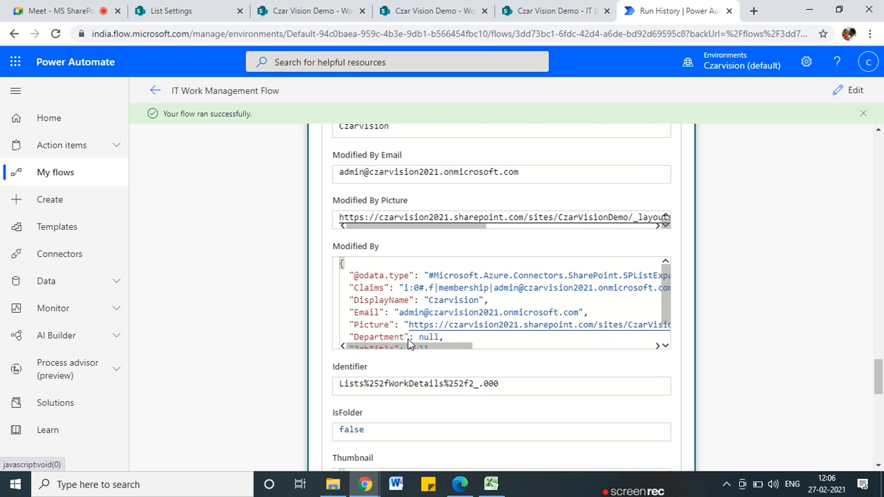
{"action": "scroll", "coordinate": [407, 343], "scroll_direction": "down", "scroll_amount": 10}
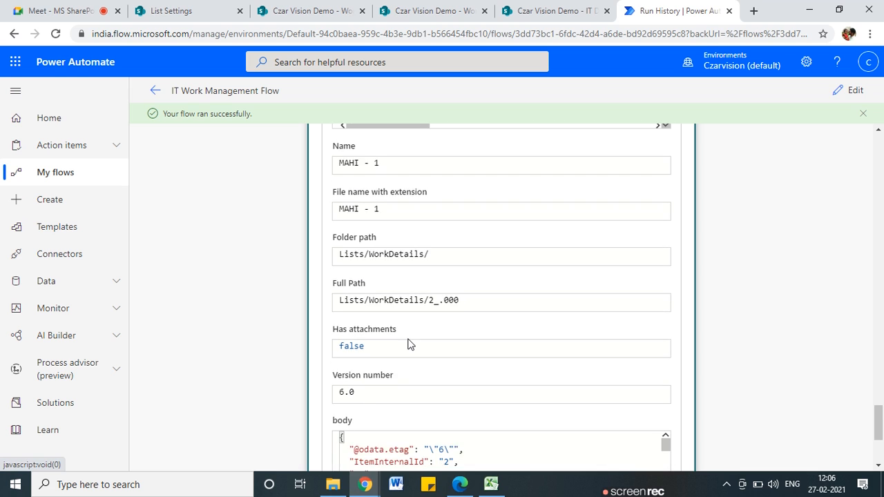
{"action": "scroll", "coordinate": [407, 343], "scroll_direction": "down", "scroll_amount": 3}
{"action": "scroll", "coordinate": [407, 343], "scroll_direction": "up", "scroll_amount": 12}
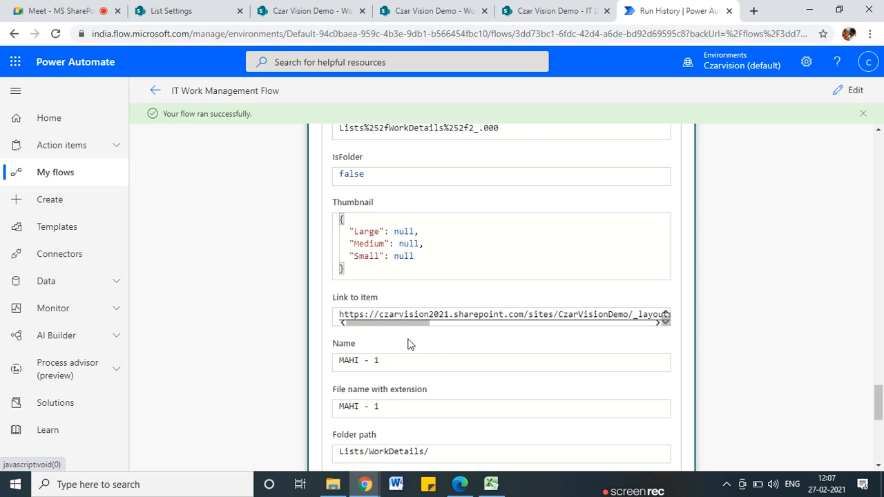
{"action": "scroll", "coordinate": [407, 343], "scroll_direction": "up", "scroll_amount": 15}
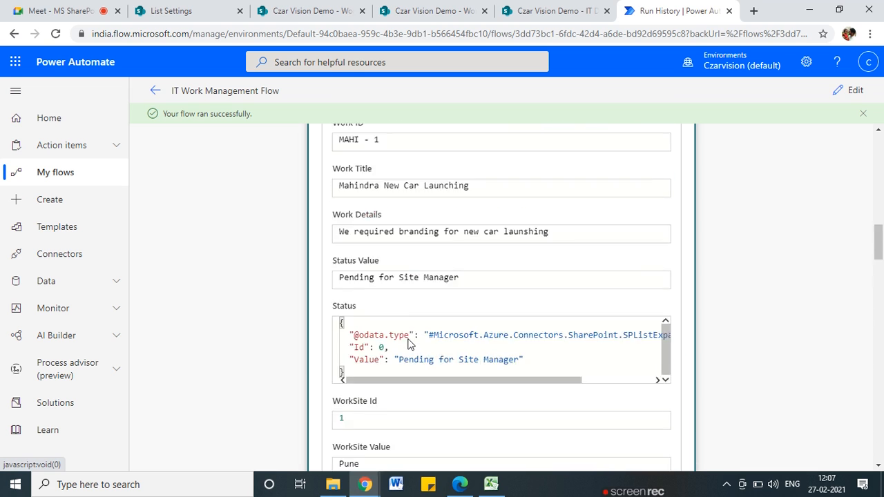
{"action": "scroll", "coordinate": [488, 362], "scroll_direction": "down", "scroll_amount": 11}
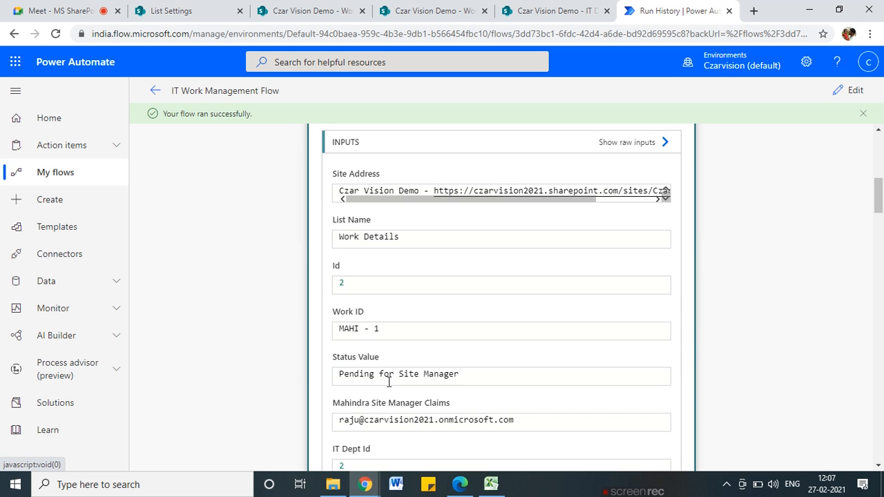
{"action": "scroll", "coordinate": [388, 384], "scroll_direction": "down", "scroll_amount": 3}
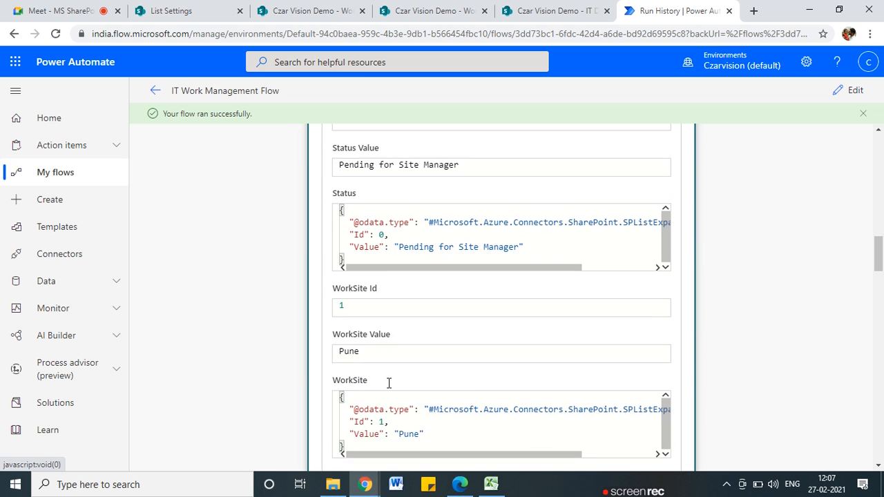
{"action": "scroll", "coordinate": [377, 359], "scroll_direction": "down", "scroll_amount": 3}
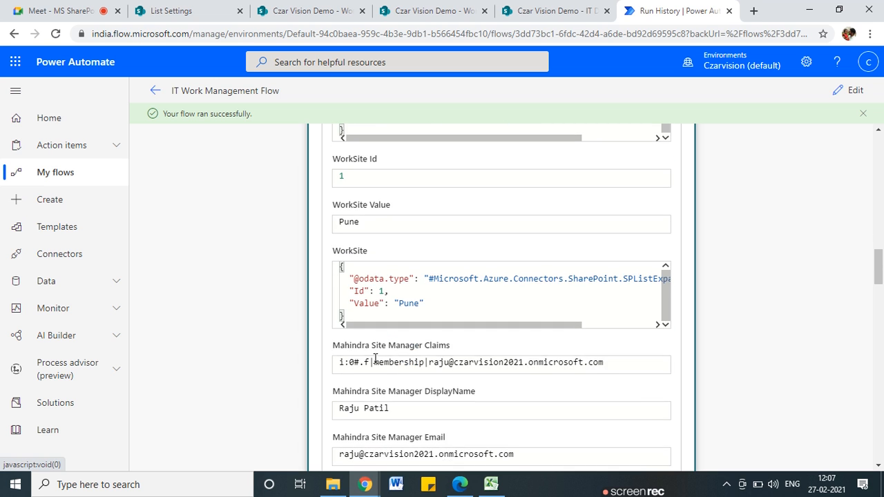
{"action": "scroll", "coordinate": [374, 361], "scroll_direction": "down", "scroll_amount": 1}
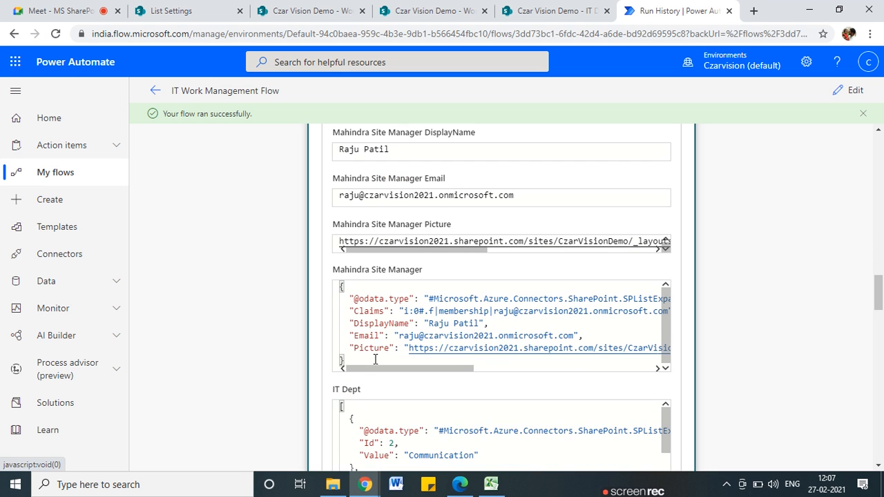
{"action": "scroll", "coordinate": [374, 359], "scroll_direction": "down", "scroll_amount": 2}
{"action": "scroll", "coordinate": [425, 362], "scroll_direction": "down", "scroll_amount": 3}
{"action": "scroll", "coordinate": [497, 266], "scroll_direction": "up", "scroll_amount": 5}
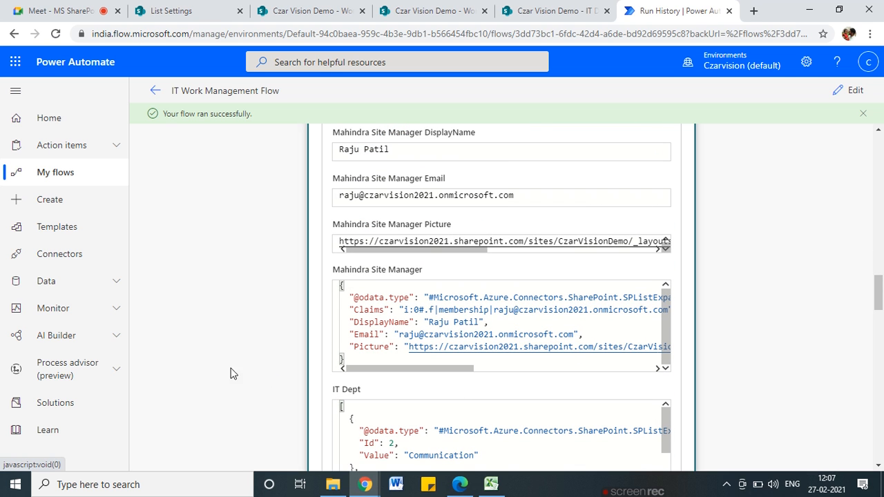
{"action": "scroll", "coordinate": [239, 333], "scroll_direction": "up", "scroll_amount": 10}
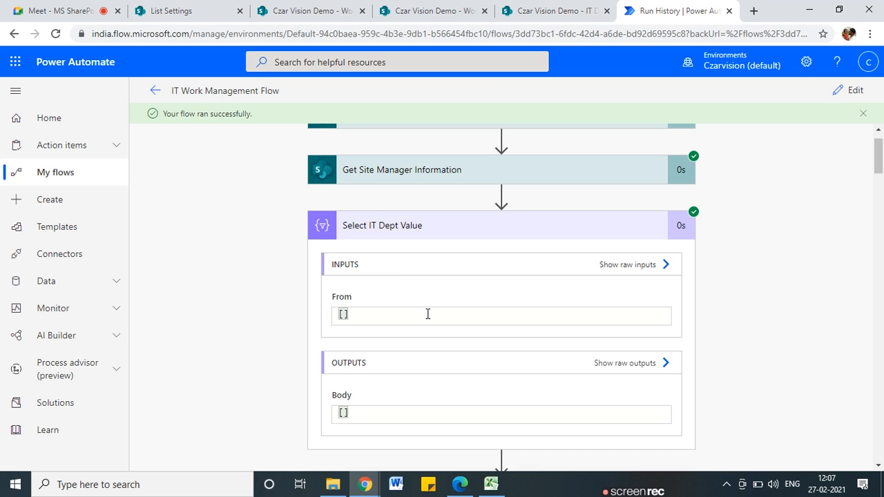
Inspect the raw inputs of Select IT Dept Value, then return to editing
{"action": "left_click", "coordinate": [620, 270]}
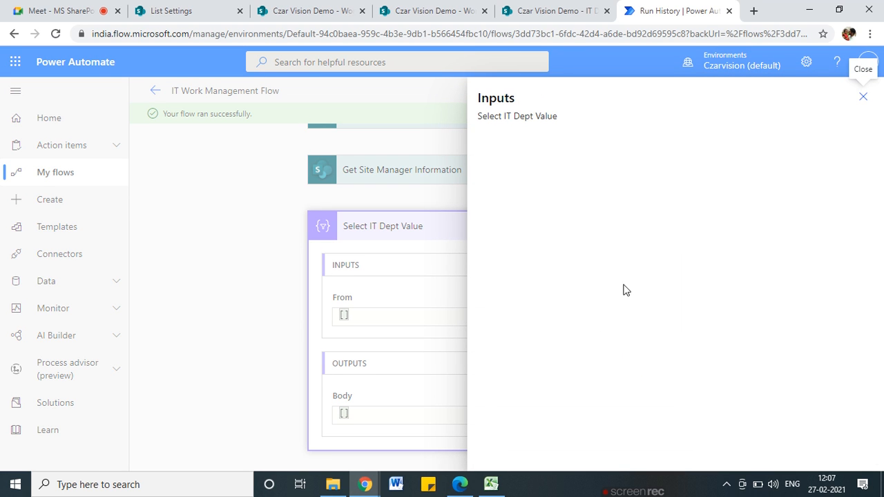
{"action": "left_click", "coordinate": [862, 98]}
{"action": "left_click", "coordinate": [854, 88]}
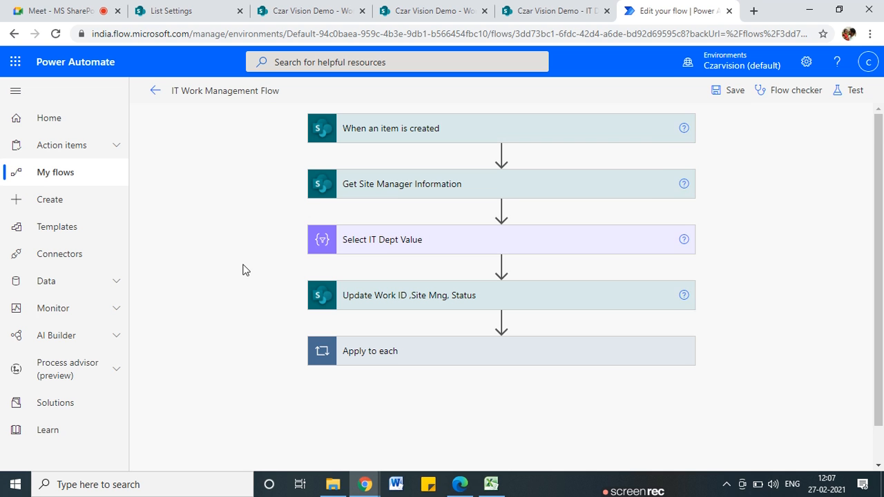
Check the Select IT Dept Value From and Map fields, save, and open the Work Details list
{"action": "left_click", "coordinate": [425, 247]}
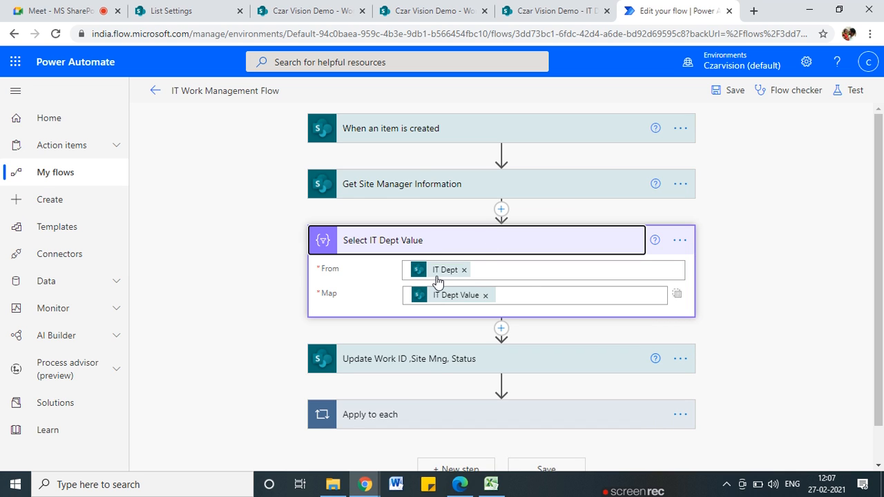
{"action": "left_click", "coordinate": [436, 276]}
{"action": "left_click", "coordinate": [450, 309]}
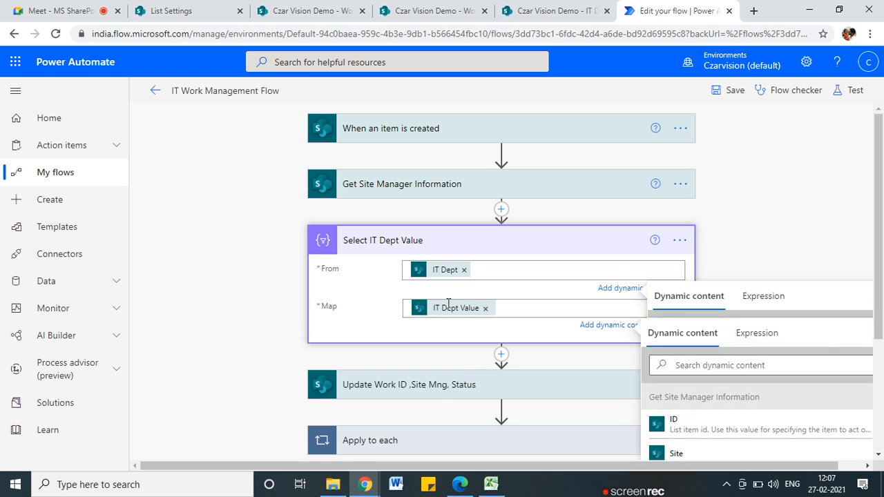
{"action": "left_click", "coordinate": [793, 249]}
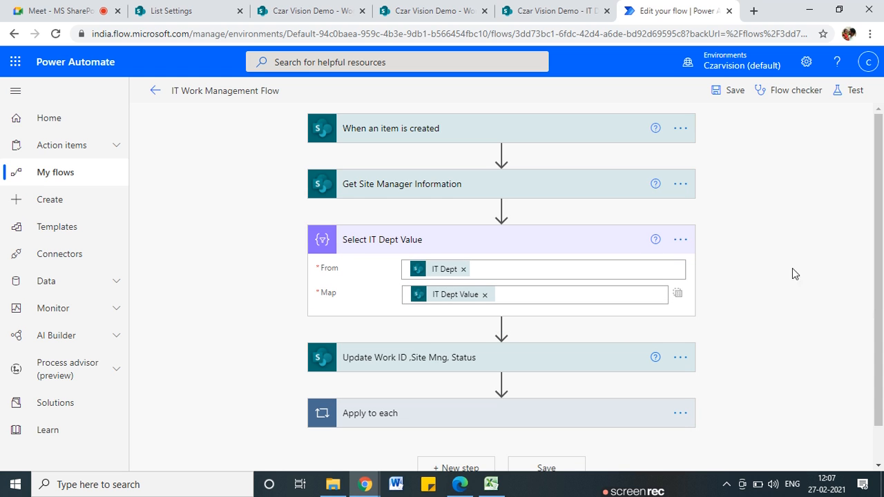
{"action": "scroll", "coordinate": [433, 306], "scroll_direction": "down", "scroll_amount": 2}
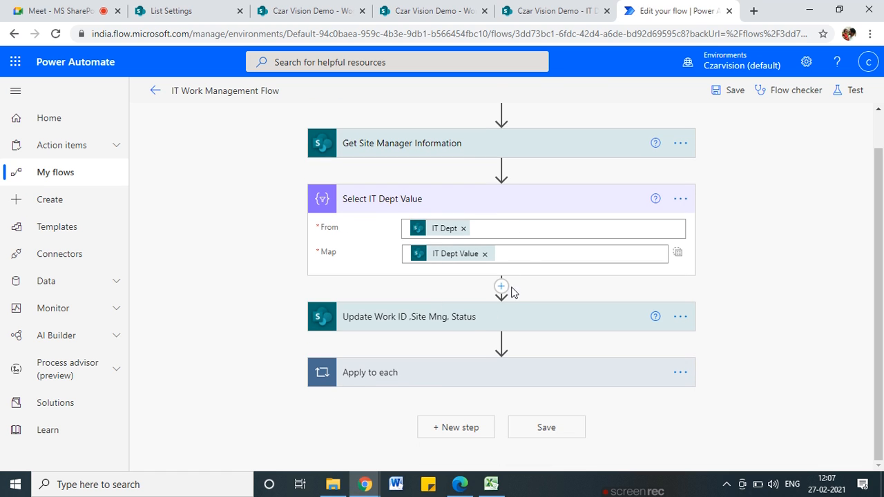
{"action": "mouse_move", "coordinate": [502, 292]}
{"action": "left_click", "coordinate": [736, 91]}
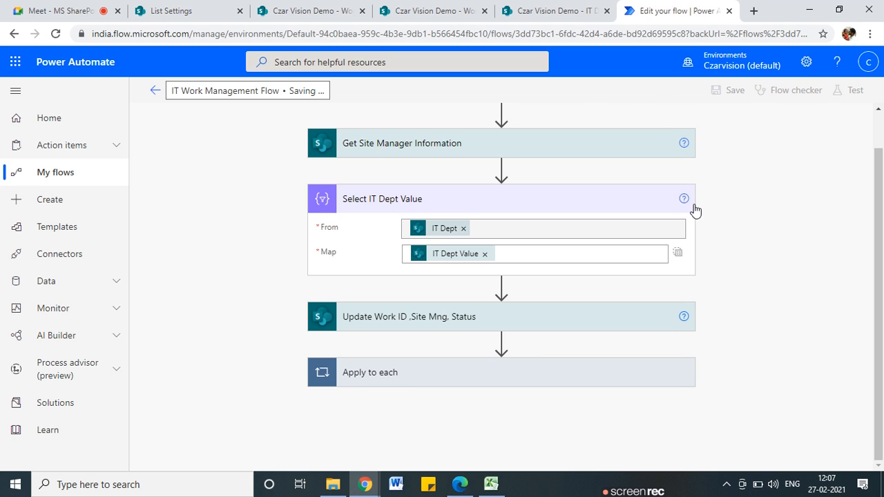
{"action": "left_click", "coordinate": [312, 11]}
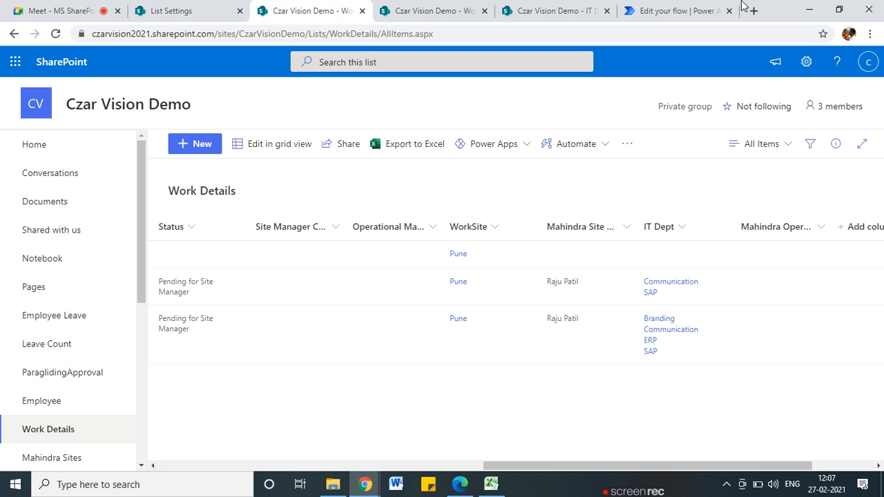
Start a manual flow test, then return to the SharePoint Work Details list
{"action": "left_click", "coordinate": [690, 11]}
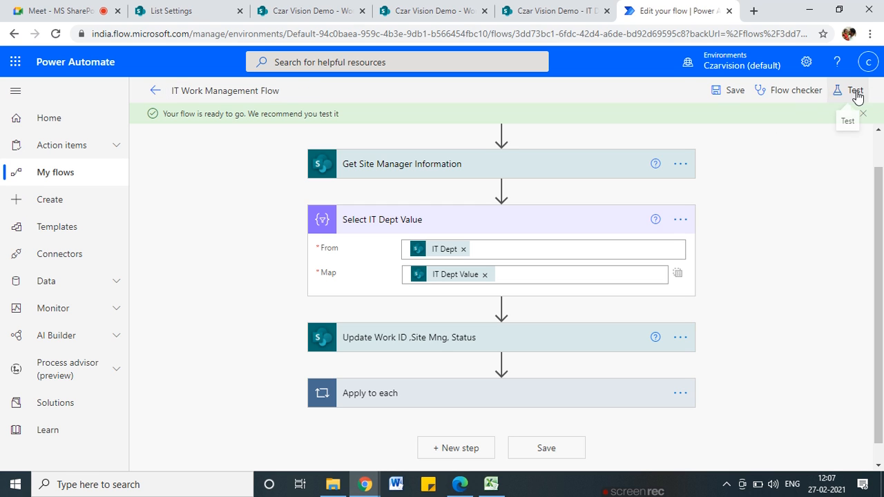
{"action": "left_click", "coordinate": [855, 92]}
{"action": "left_click", "coordinate": [681, 122]}
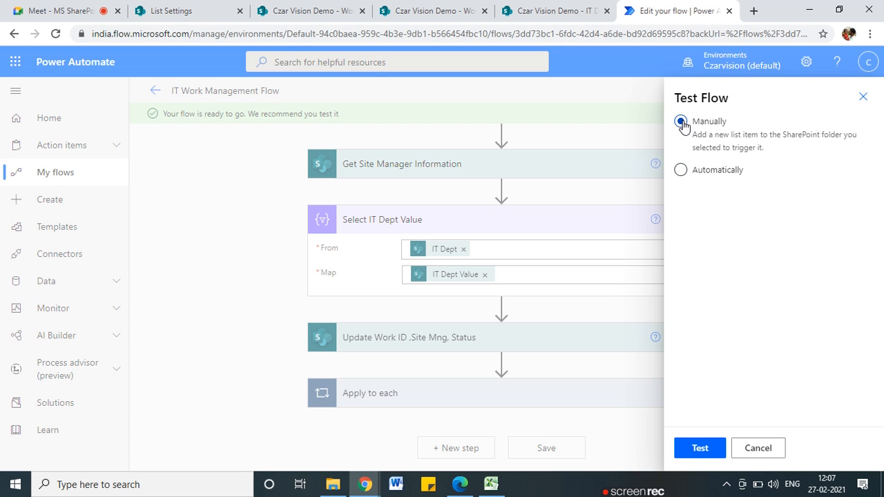
{"action": "left_click", "coordinate": [700, 447]}
{"action": "left_click", "coordinate": [207, 11]}
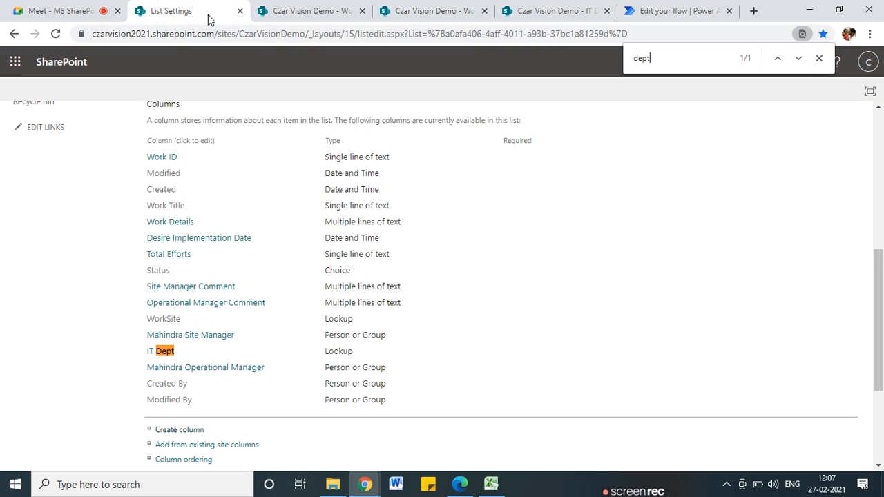
{"action": "left_click", "coordinate": [663, 11]}
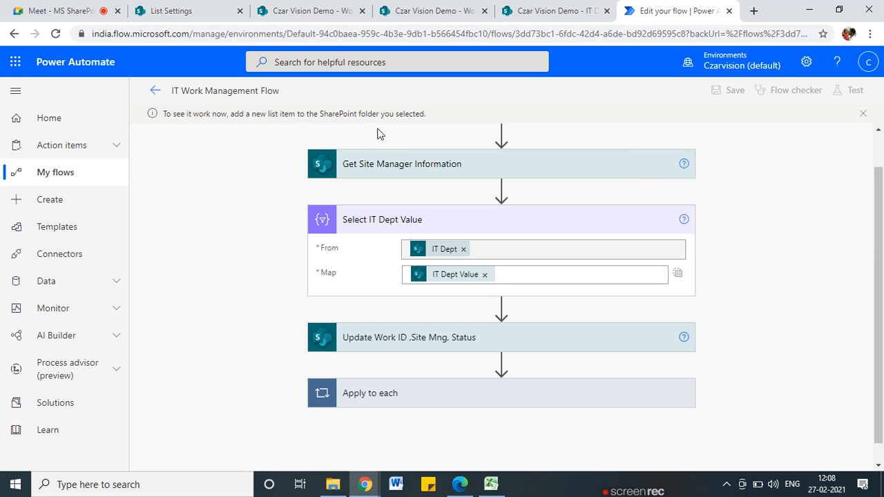
{"action": "left_click", "coordinate": [187, 11]}
{"action": "left_click", "coordinate": [342, 11]}
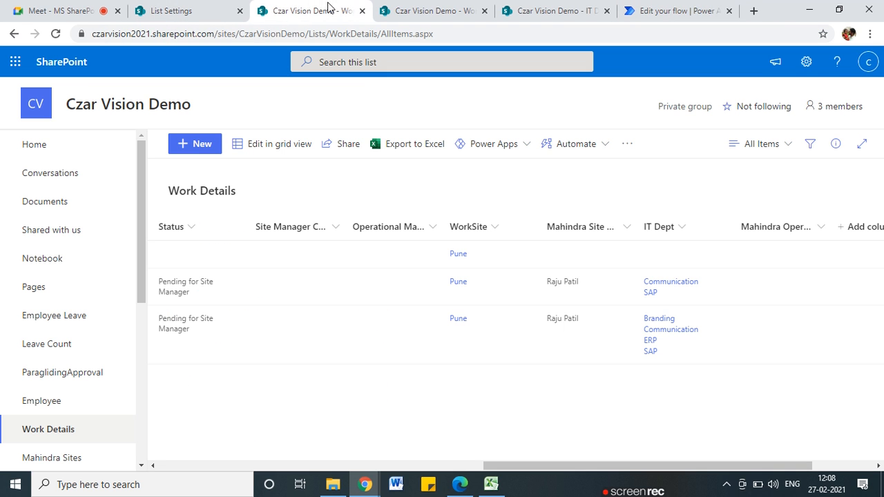
Create a new Work Details item with title and details both 'Test Req'
{"action": "left_click", "coordinate": [216, 145]}
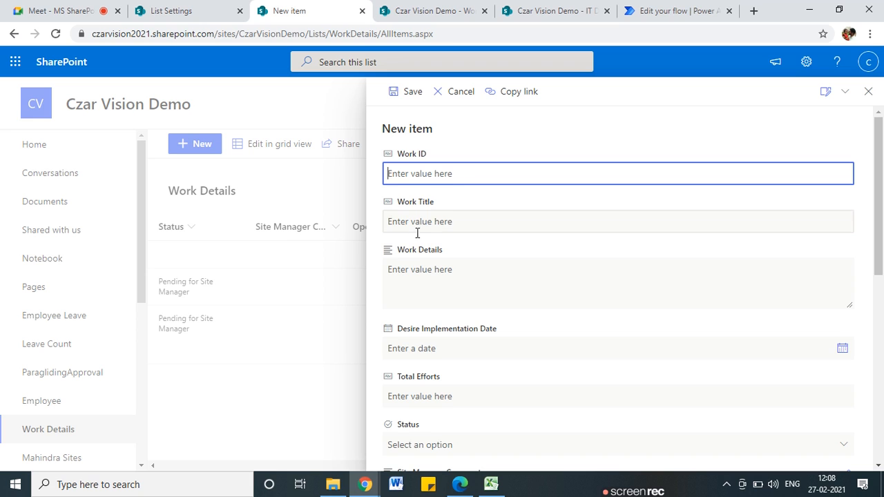
{"action": "left_click", "coordinate": [422, 221]}
{"action": "type", "text": "Tet s"}
{"action": "key", "text": "BackSpace"}
{"action": "key", "text": "BackSpace"}
{"action": "key", "text": "BackSpace"}
{"action": "type", "text": "st Req"}
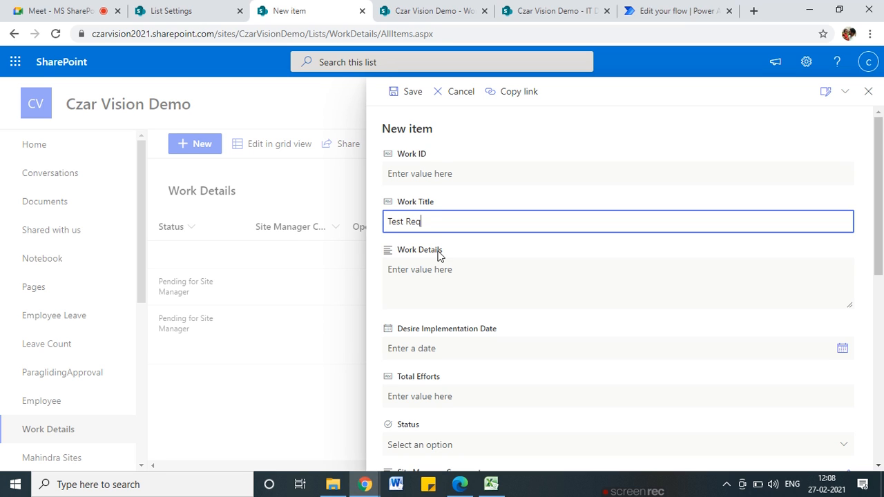
{"action": "scroll", "coordinate": [442, 256], "scroll_direction": "down", "scroll_amount": 1}
{"action": "left_click", "coordinate": [435, 236]}
{"action": "left_click_drag", "start_coordinate": [438, 158], "coordinate": [366, 162]}
{"action": "key", "text": "ctrl+c"}
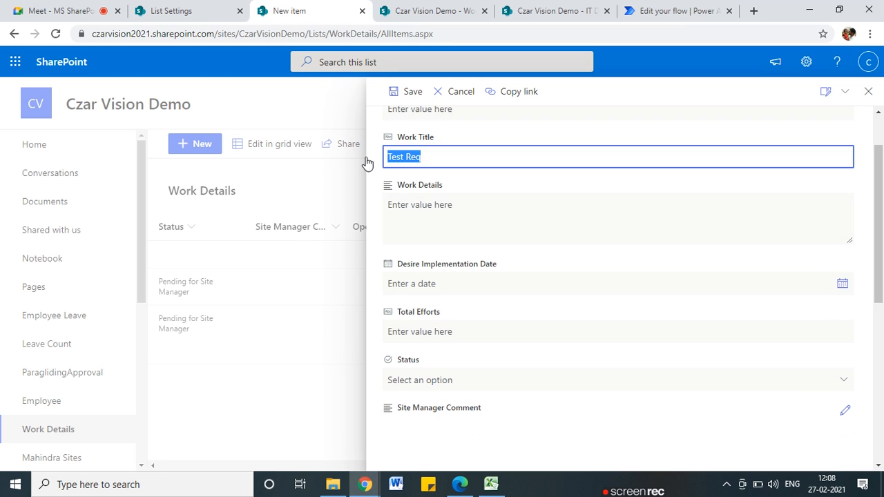
{"action": "left_click", "coordinate": [465, 205]}
{"action": "key", "text": "ctrl+v"}
{"action": "scroll", "coordinate": [476, 268], "scroll_direction": "down", "scroll_amount": 1}
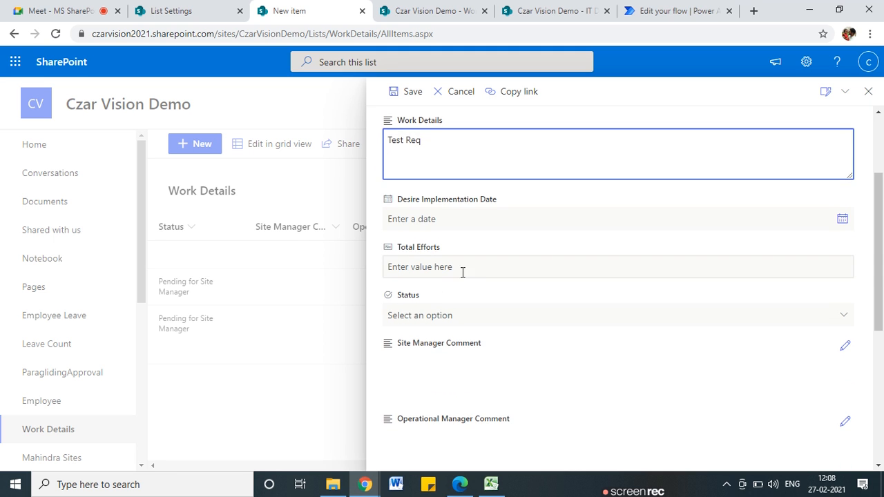
{"action": "scroll", "coordinate": [459, 274], "scroll_direction": "down", "scroll_amount": 1}
{"action": "scroll", "coordinate": [439, 290], "scroll_direction": "down", "scroll_amount": 1}
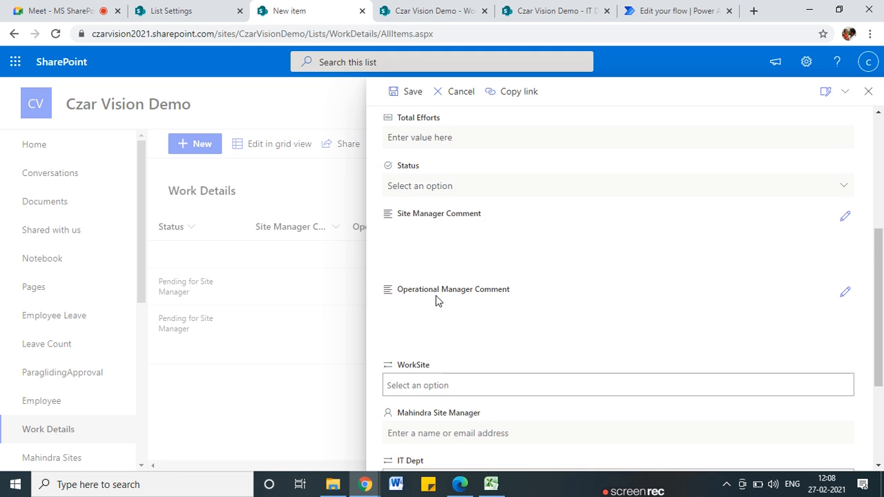
{"action": "scroll", "coordinate": [436, 301], "scroll_direction": "down", "scroll_amount": 2}
{"action": "scroll", "coordinate": [428, 277], "scroll_direction": "down", "scroll_amount": 1}
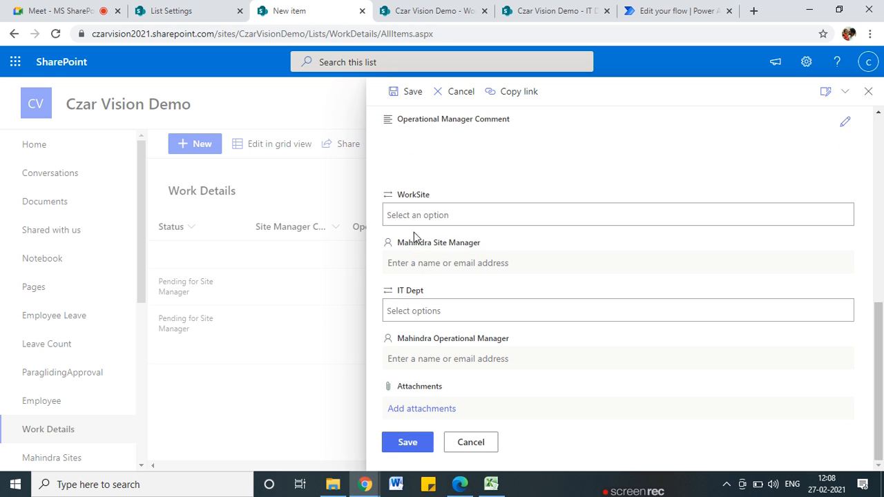
Set IT Dept to Branding, ERP and SAP, and save the item
{"action": "left_click", "coordinate": [451, 309]}
{"action": "left_click", "coordinate": [424, 337]}
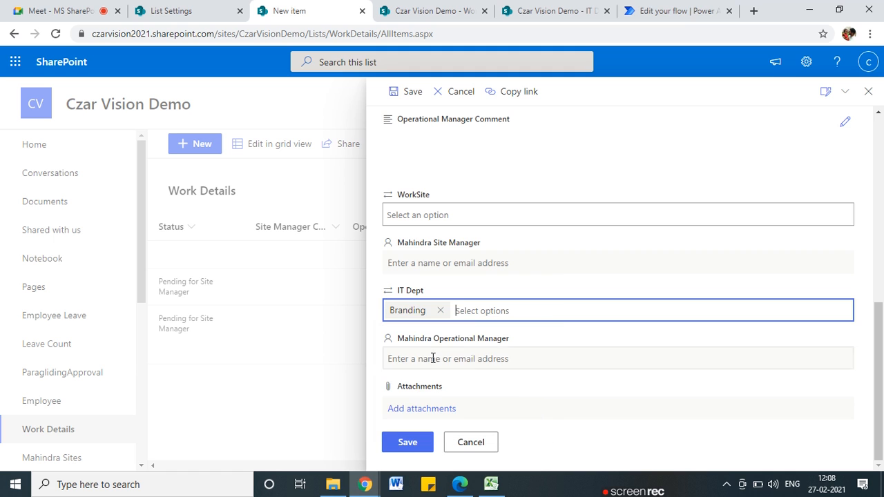
{"action": "left_click", "coordinate": [479, 312]}
{"action": "left_click", "coordinate": [466, 375]}
{"action": "left_click", "coordinate": [511, 310]}
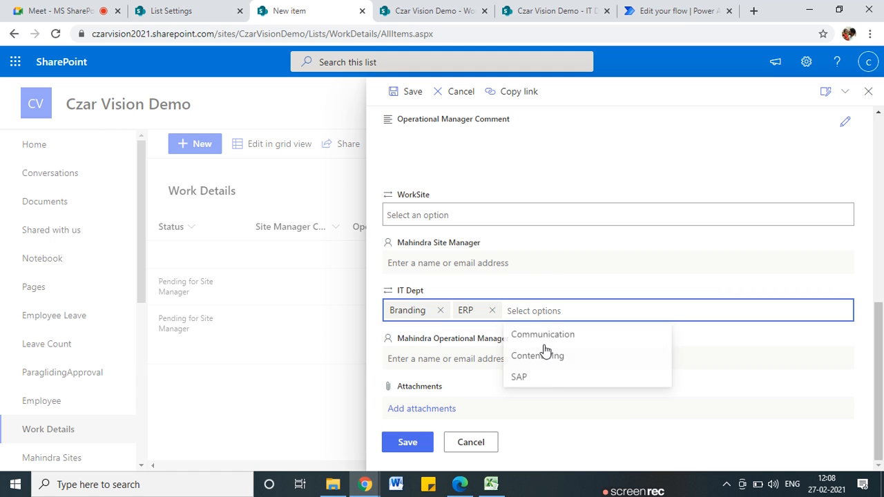
{"action": "left_click", "coordinate": [552, 379]}
{"action": "scroll", "coordinate": [454, 361], "scroll_direction": "up", "scroll_amount": 1}
{"action": "scroll", "coordinate": [450, 404], "scroll_direction": "down", "scroll_amount": 1}
{"action": "left_click", "coordinate": [419, 449]}
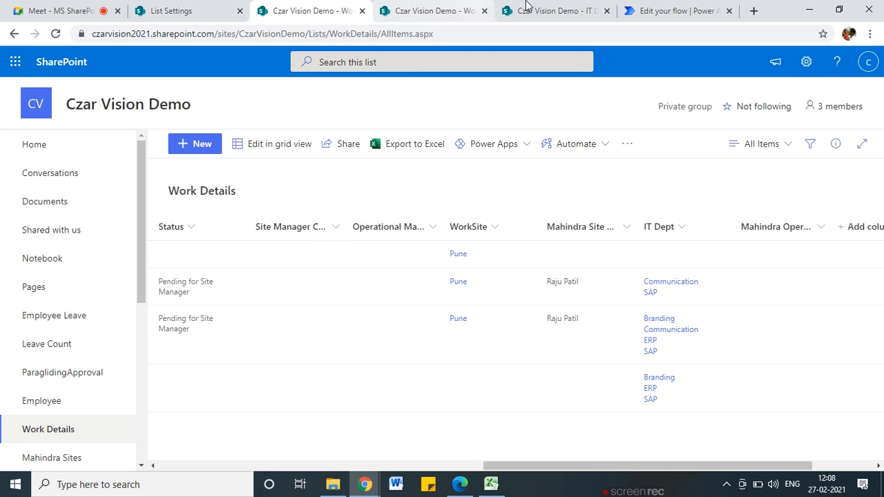
Review the failed Get Site Manager Information step in the latest run
{"action": "left_click", "coordinate": [673, 11]}
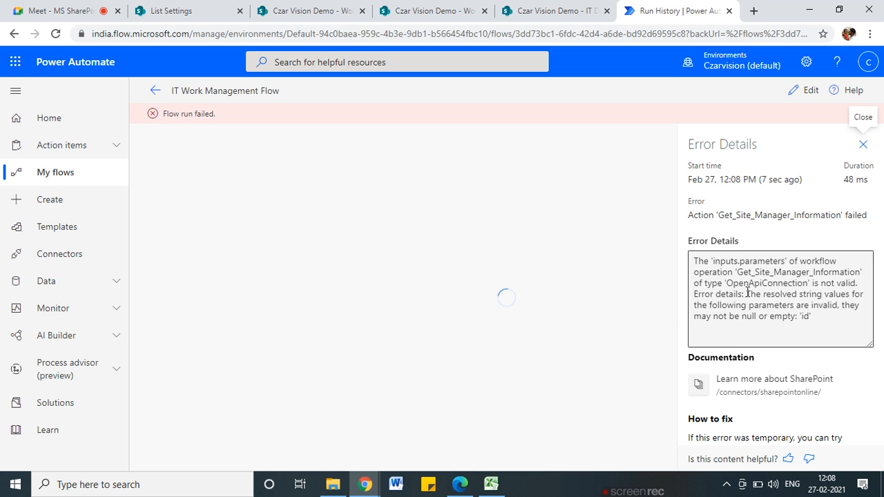
{"action": "left_click", "coordinate": [397, 221]}
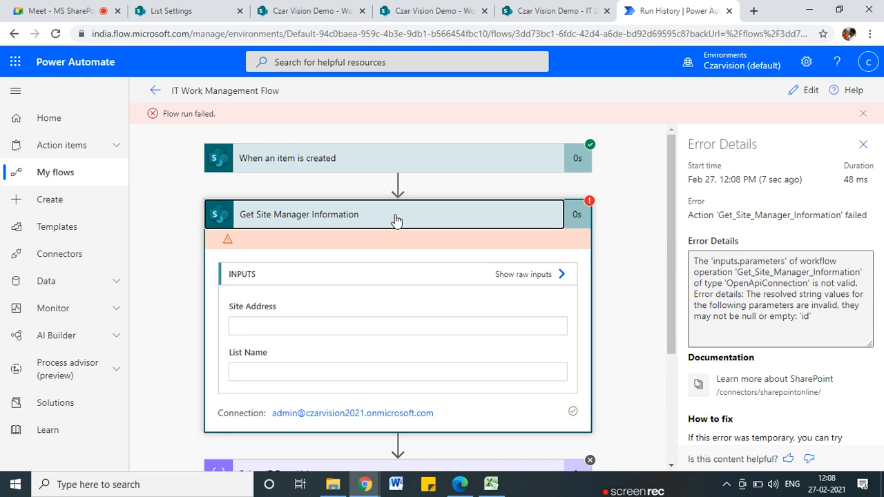
{"action": "scroll", "coordinate": [397, 338], "scroll_direction": "down", "scroll_amount": 1}
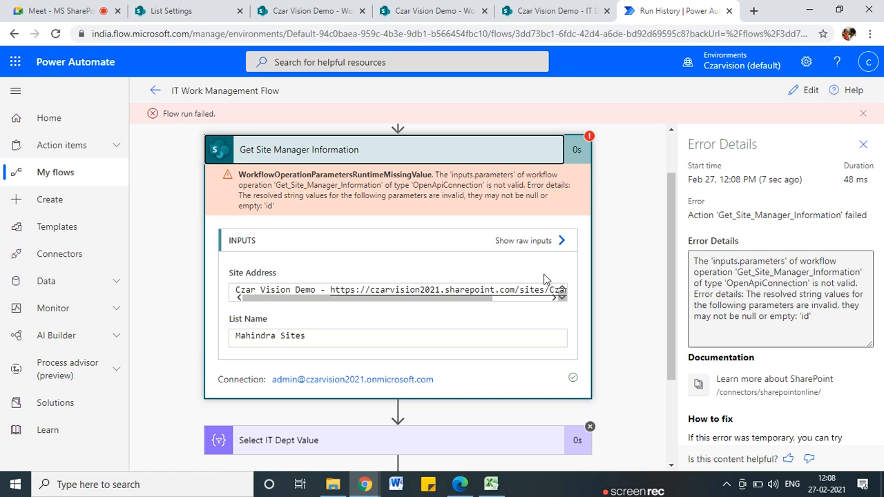
{"action": "scroll", "coordinate": [444, 360], "scroll_direction": "down", "scroll_amount": 2}
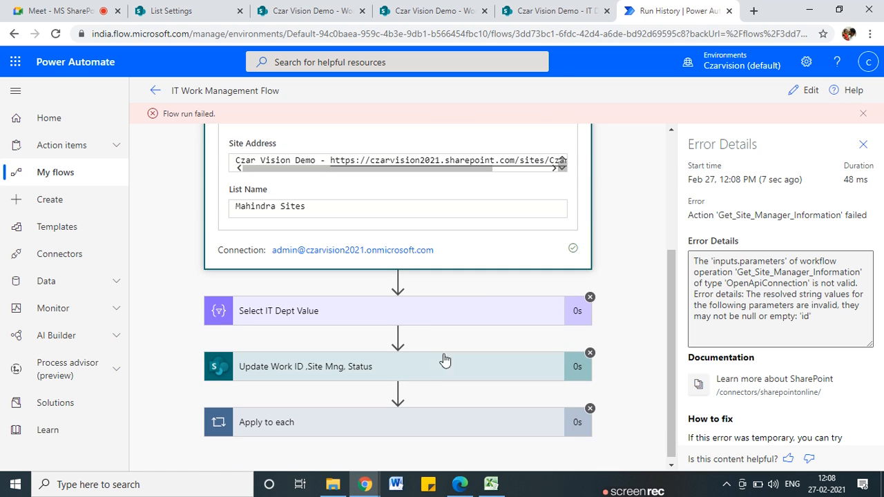
Start another manual test of the flow and switch to the Work Details list
{"action": "left_click", "coordinate": [800, 90]}
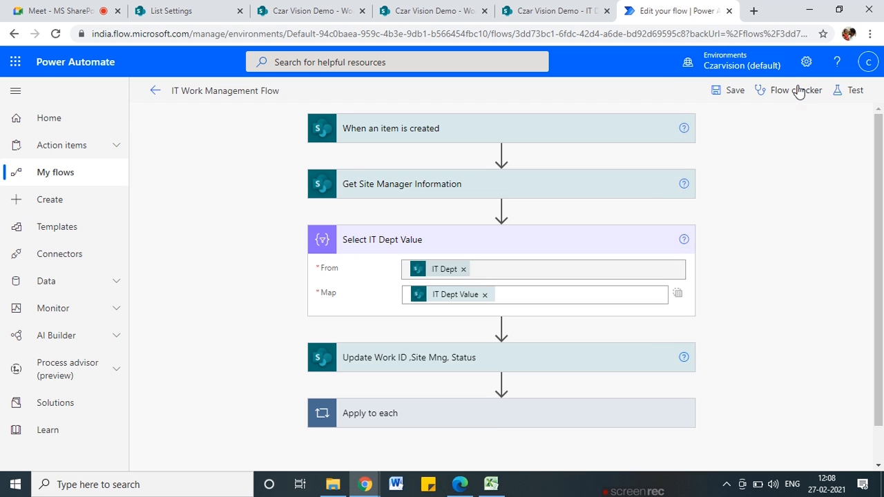
{"action": "left_click", "coordinate": [848, 93]}
{"action": "left_click", "coordinate": [681, 170]}
{"action": "left_click", "coordinate": [686, 218]}
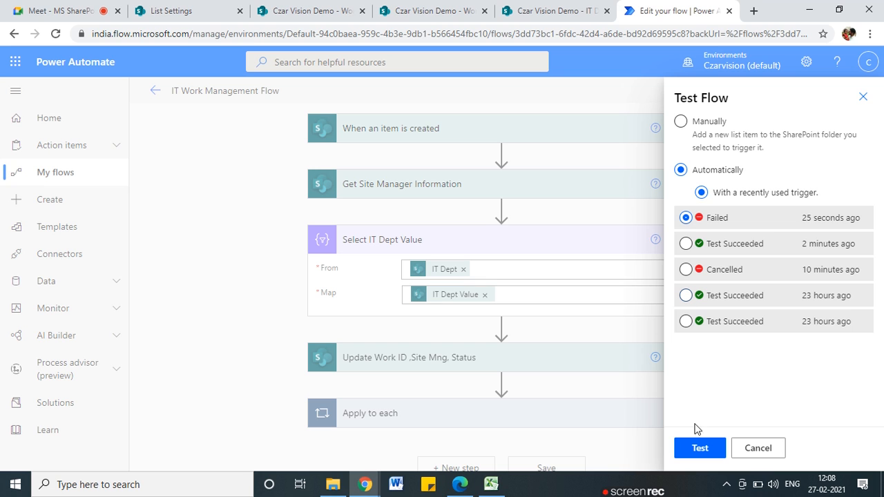
{"action": "left_click", "coordinate": [680, 122]}
{"action": "left_click", "coordinate": [692, 446]}
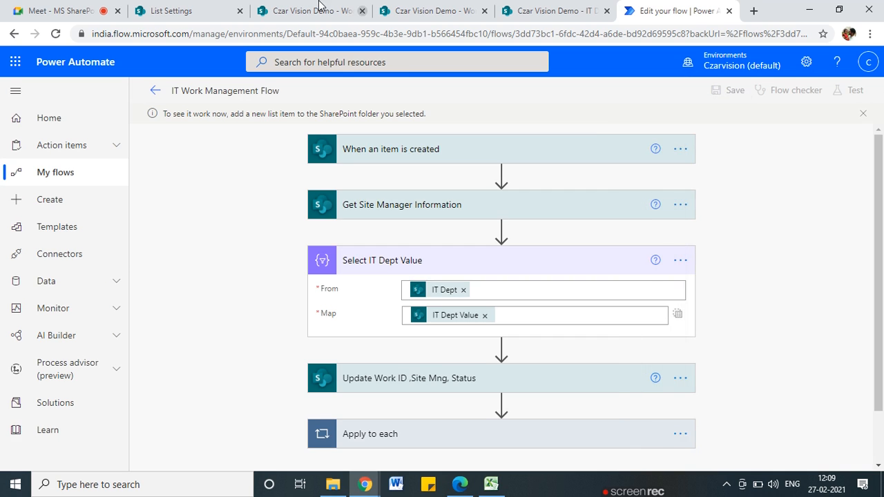
{"action": "left_click", "coordinate": [319, 9]}
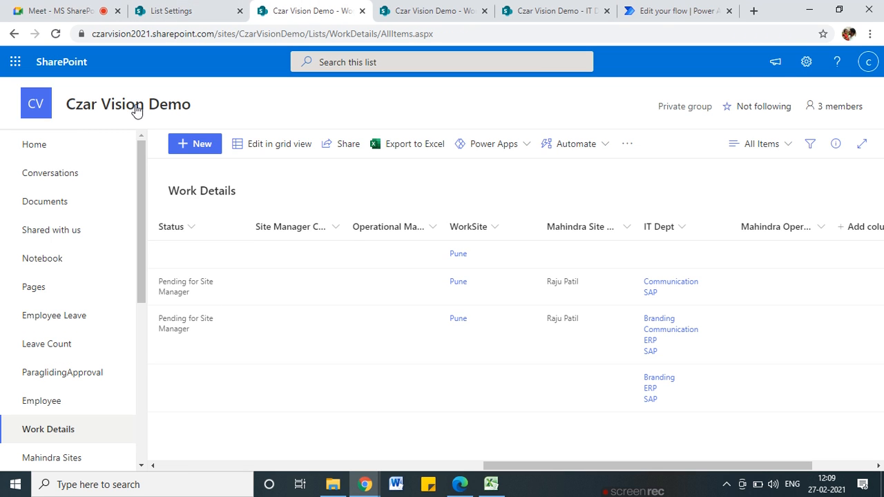
Start a new Work Details item titled 'Test' with details 'sds'
{"action": "left_click", "coordinate": [191, 146]}
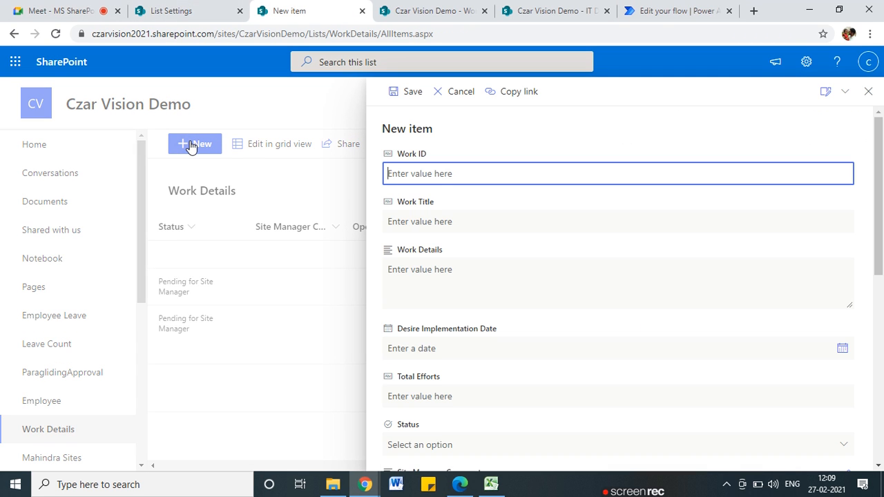
{"action": "left_click", "coordinate": [418, 228]}
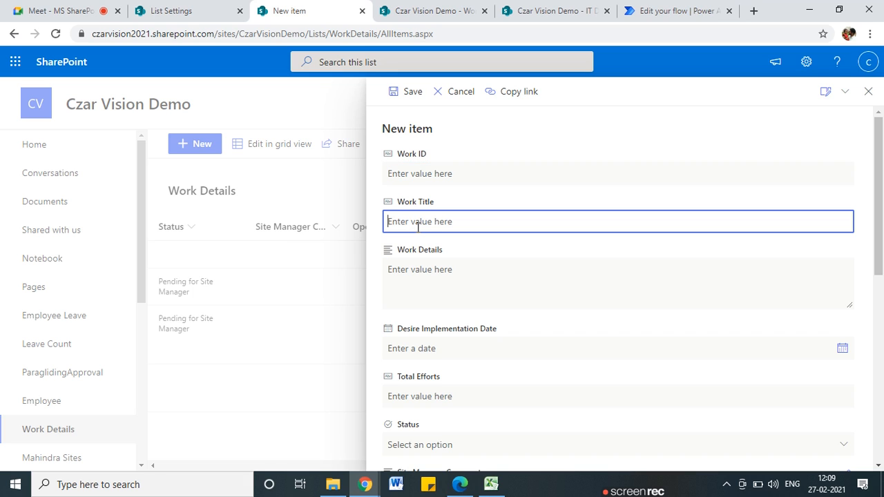
{"action": "type", "text": "Test"}
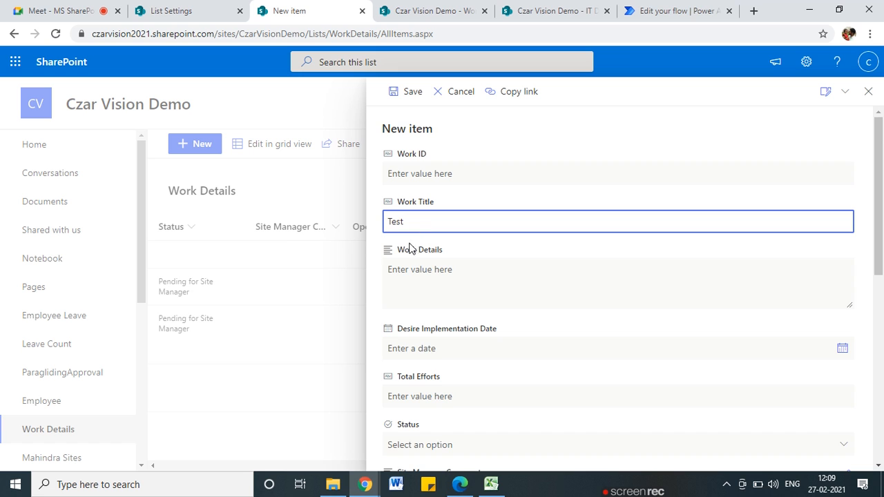
{"action": "scroll", "coordinate": [459, 276], "scroll_direction": "down", "scroll_amount": 1}
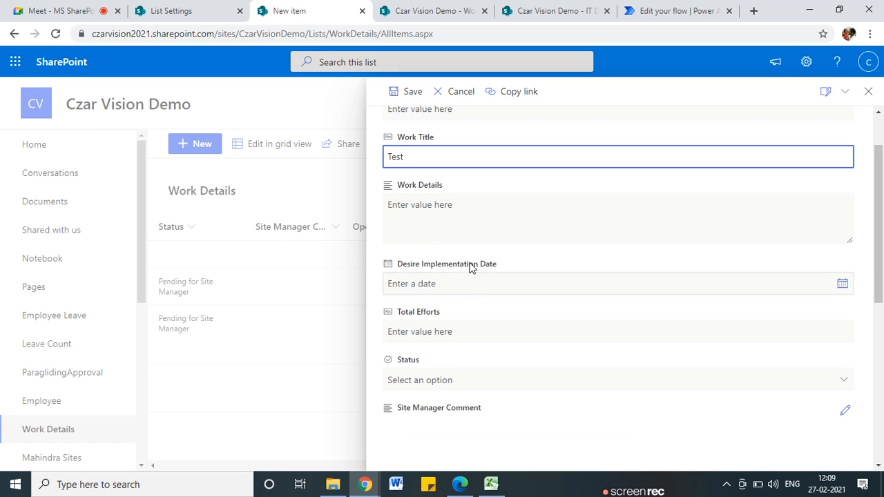
{"action": "left_click", "coordinate": [439, 214]}
{"action": "type", "text": "sds"}
{"action": "scroll", "coordinate": [422, 322], "scroll_direction": "down", "scroll_amount": 2}
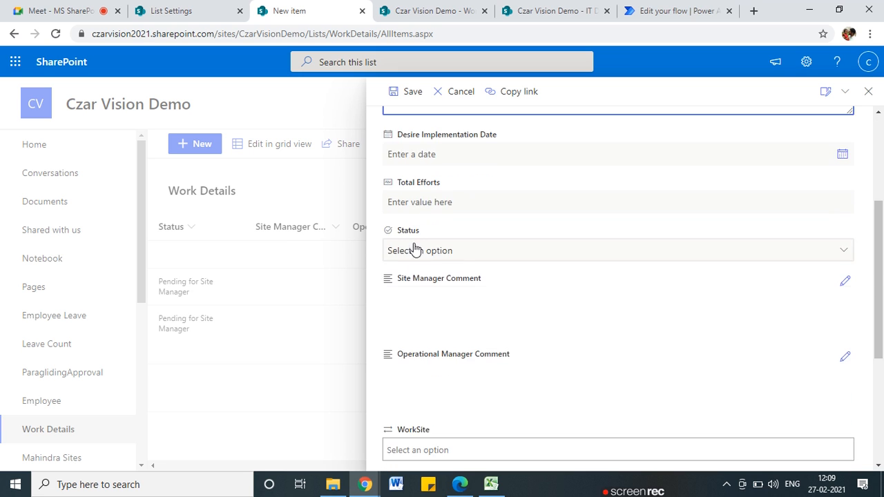
{"action": "scroll", "coordinate": [421, 297], "scroll_direction": "down", "scroll_amount": 3}
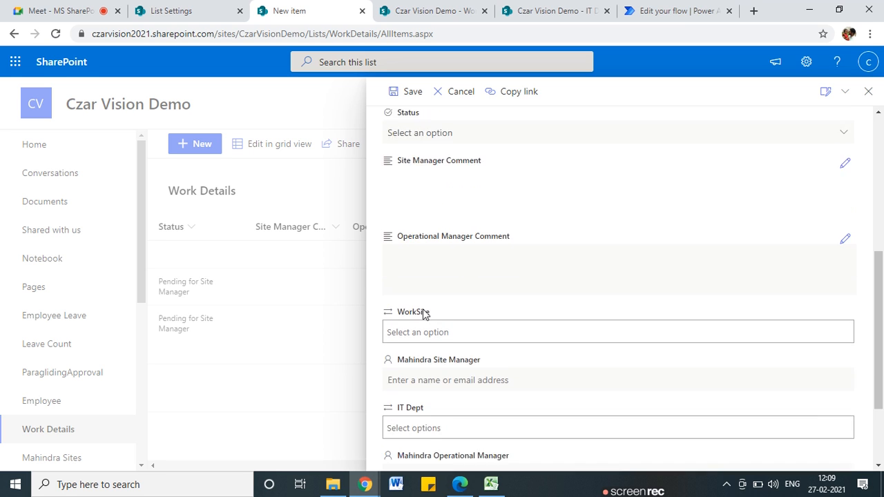
Set WorkSite to Pune and IT Dept to ERP, Branding and Content Mng, then save
{"action": "left_click", "coordinate": [410, 256]}
{"action": "left_click", "coordinate": [409, 343]}
{"action": "left_click", "coordinate": [422, 352]}
{"action": "left_click", "coordinate": [400, 304]}
{"action": "left_click", "coordinate": [503, 348]}
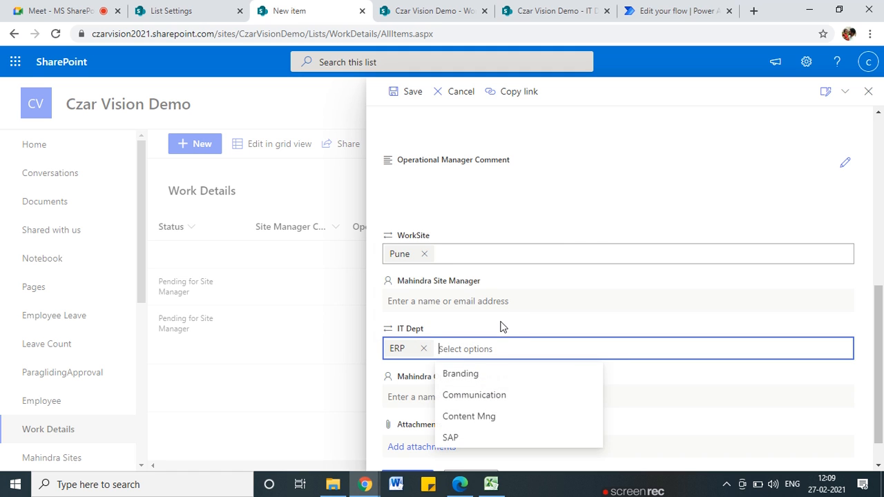
{"action": "left_click", "coordinate": [487, 376]}
{"action": "left_click", "coordinate": [560, 356]}
{"action": "left_click", "coordinate": [557, 397]}
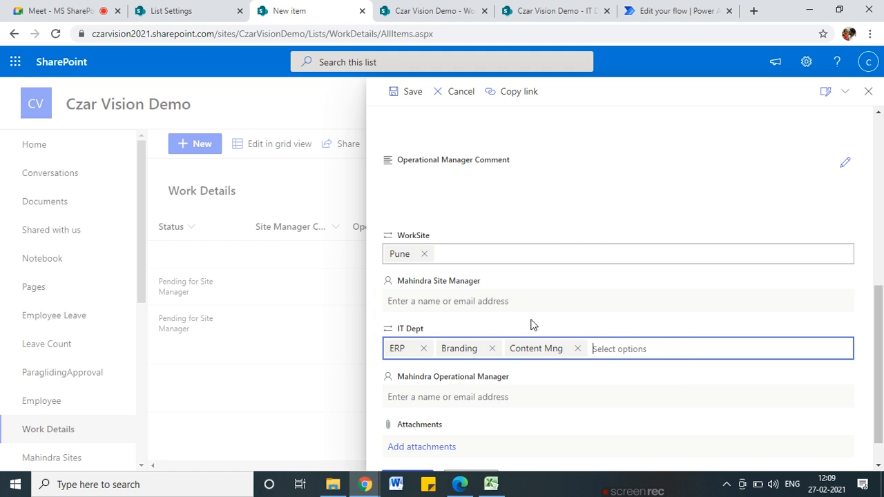
{"action": "left_click", "coordinate": [411, 94]}
{"action": "left_click", "coordinate": [677, 10]}
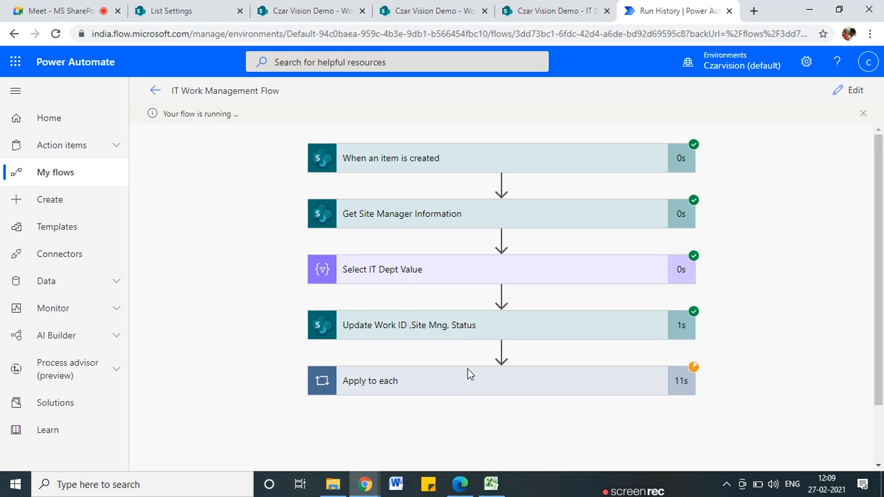
Expand the Select IT Dept Value run details and review its From input and output body
{"action": "left_click", "coordinate": [446, 273]}
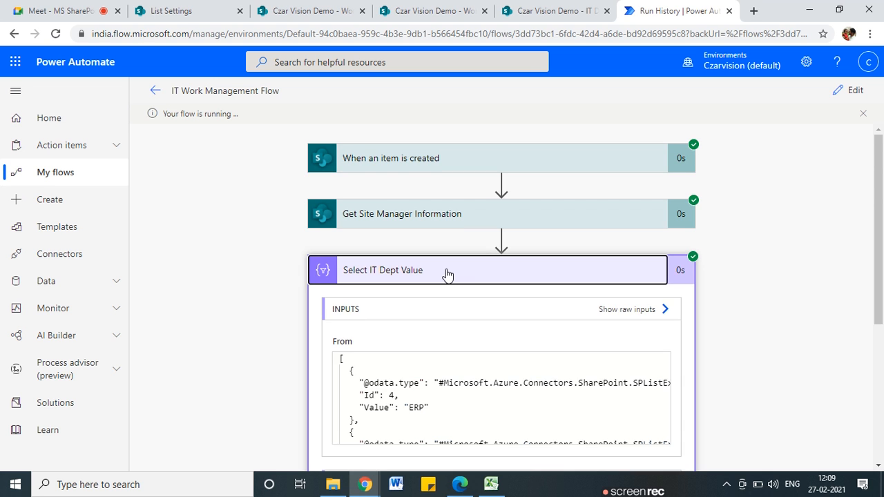
{"action": "scroll", "coordinate": [448, 276], "scroll_direction": "down", "scroll_amount": 2}
{"action": "scroll", "coordinate": [441, 272], "scroll_direction": "up", "scroll_amount": 1}
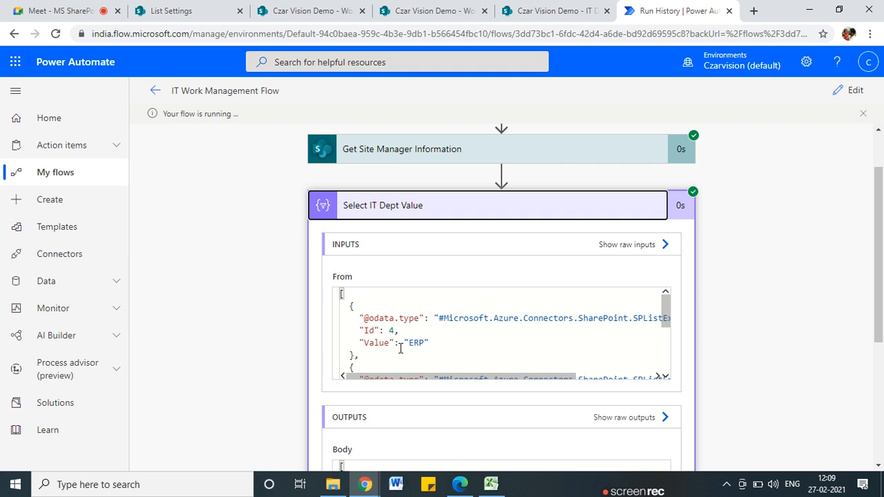
{"action": "scroll", "coordinate": [414, 308], "scroll_direction": "down", "scroll_amount": 4}
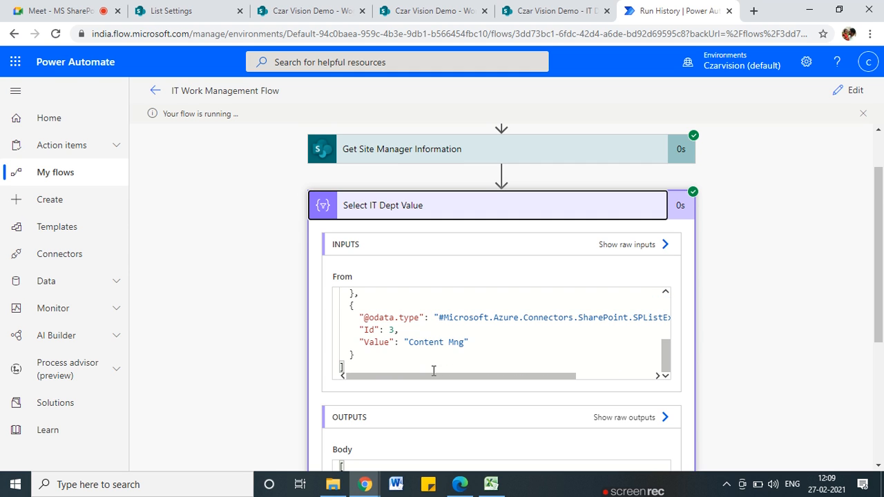
{"action": "scroll", "coordinate": [426, 337], "scroll_direction": "down", "scroll_amount": 3}
{"action": "left_click_drag", "start_coordinate": [358, 348], "coordinate": [418, 374]}
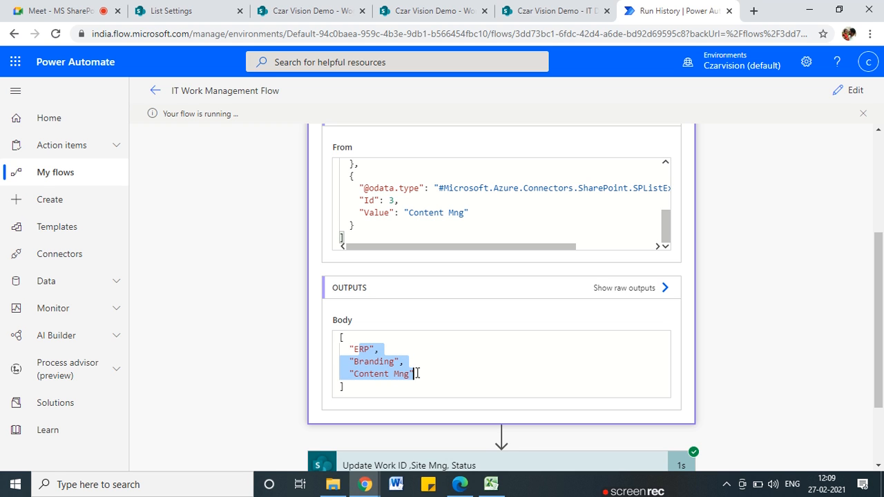
{"action": "left_click", "coordinate": [366, 358]}
{"action": "scroll", "coordinate": [375, 361], "scroll_direction": "up", "scroll_amount": 3}
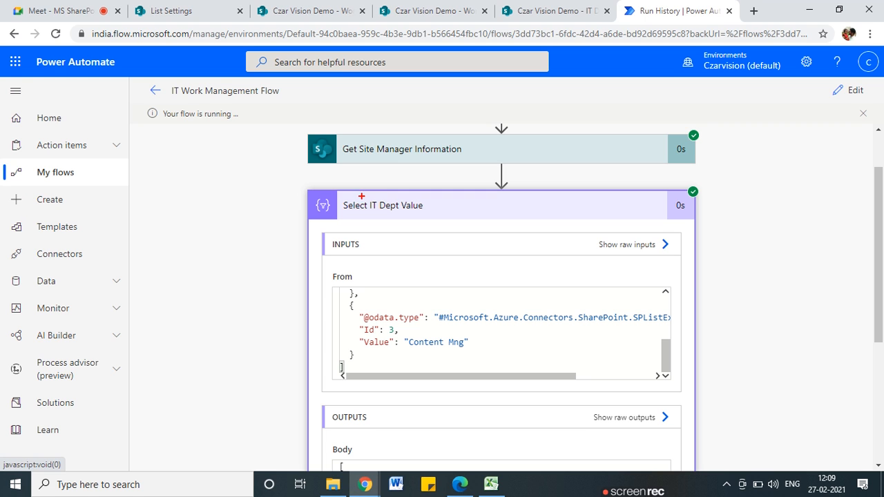
{"action": "left_click_drag", "start_coordinate": [355, 218], "coordinate": [365, 201]}
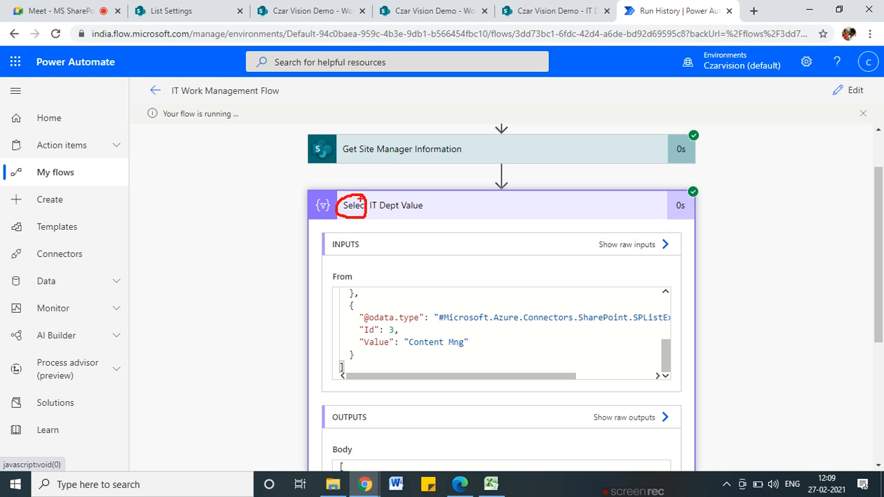
{"action": "scroll", "coordinate": [424, 269], "scroll_direction": "down", "scroll_amount": 3}
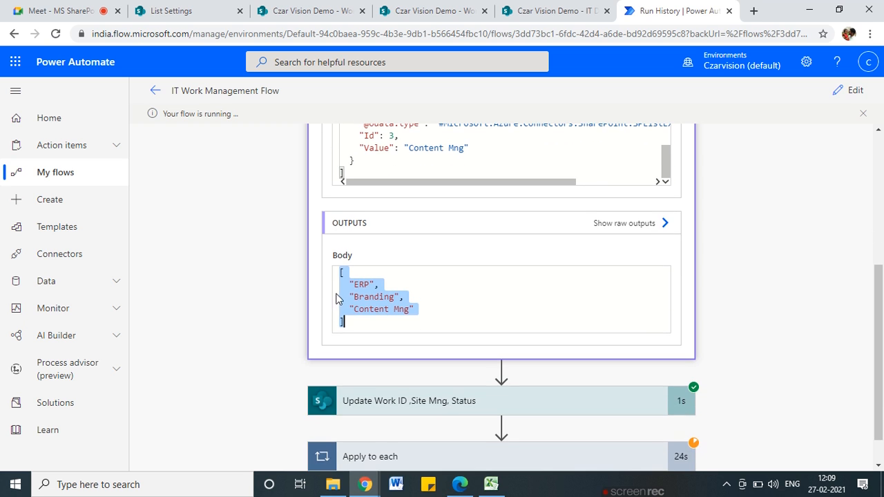
Highlight the output array's entries ERP, Branding and Content Mng to confirm it is a plain list
{"action": "left_click_drag", "start_coordinate": [341, 272], "coordinate": [358, 325]}
{"action": "scroll", "coordinate": [414, 311], "scroll_direction": "up", "scroll_amount": 3}
{"action": "scroll", "coordinate": [621, 270], "scroll_direction": "down", "scroll_amount": 1}
{"action": "left_click_drag", "start_coordinate": [665, 297], "coordinate": [664, 229]}
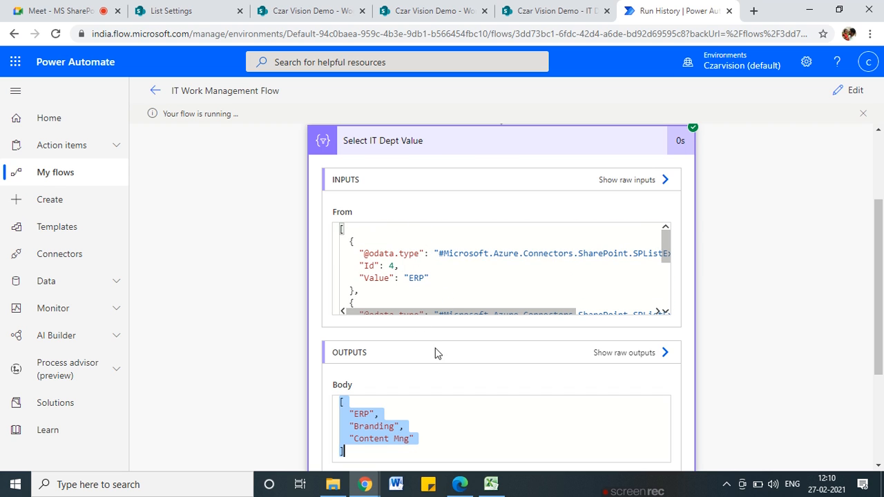
{"action": "scroll", "coordinate": [792, 360], "scroll_direction": "down", "scroll_amount": 2}
{"action": "left_click", "coordinate": [354, 297]}
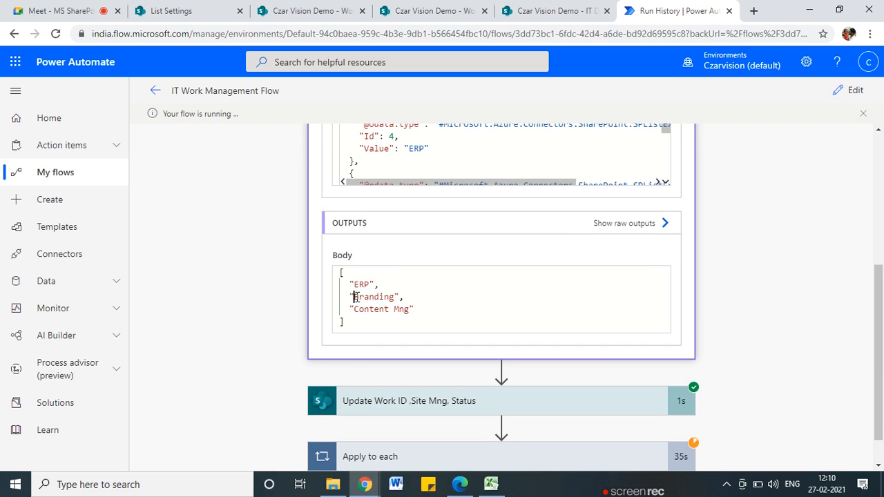
{"action": "left_click_drag", "start_coordinate": [354, 284], "coordinate": [425, 316]}
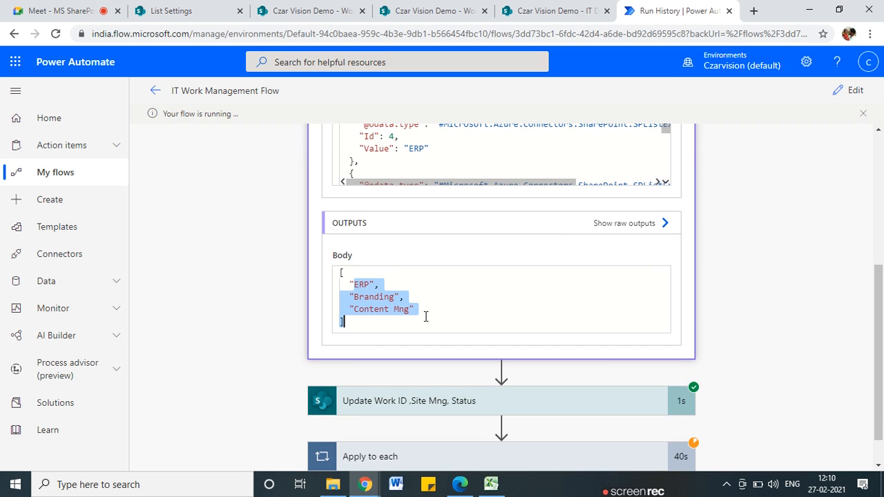
{"action": "left_click", "coordinate": [371, 296]}
{"action": "left_click_drag", "start_coordinate": [354, 284], "coordinate": [380, 297]}
{"action": "left_click", "coordinate": [404, 301]}
{"action": "left_click_drag", "start_coordinate": [339, 274], "coordinate": [345, 320]}
{"action": "left_click", "coordinate": [341, 318]}
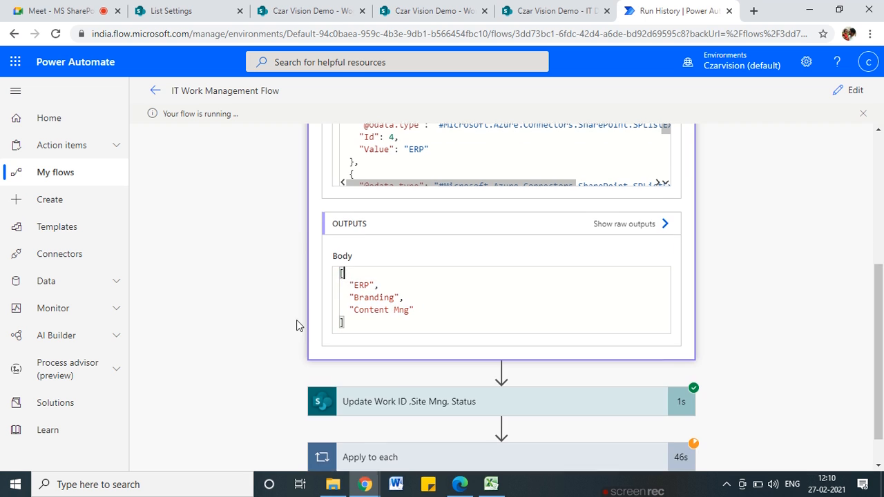
{"action": "scroll", "coordinate": [296, 319], "scroll_direction": "up", "scroll_amount": 4}
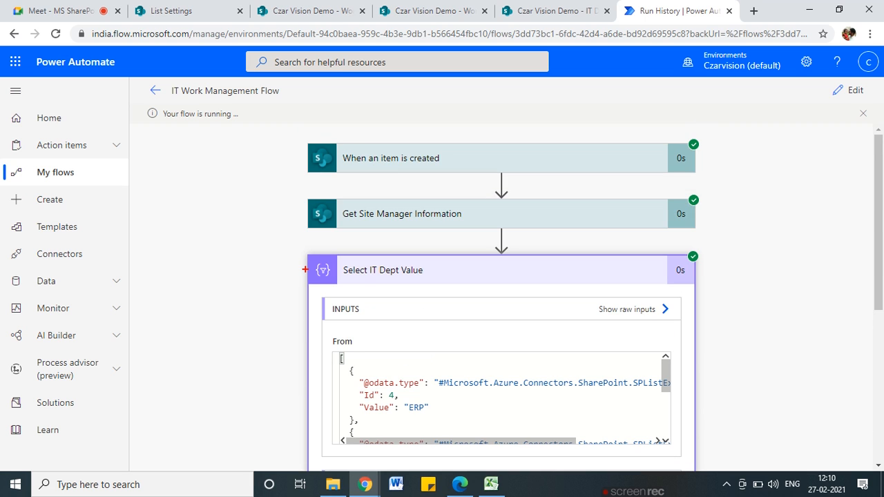
{"action": "left_click_drag", "start_coordinate": [305, 270], "coordinate": [246, 372]}
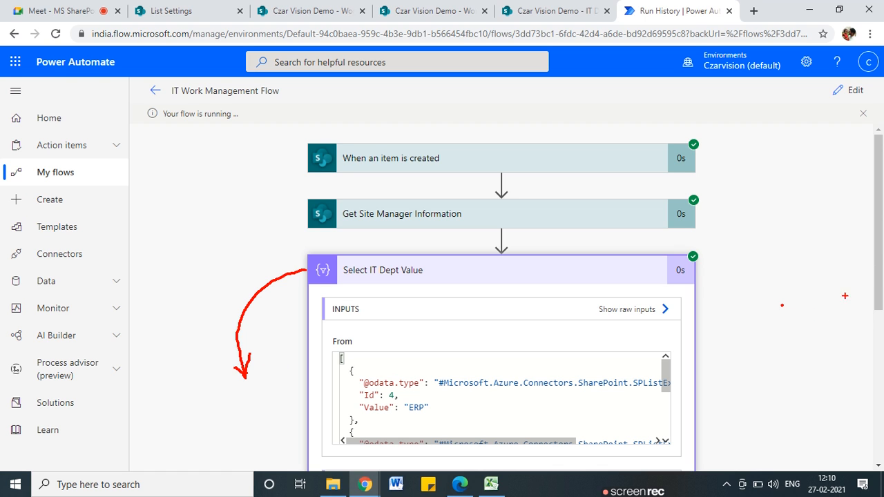
{"action": "scroll", "coordinate": [783, 289], "scroll_direction": "down", "scroll_amount": 4}
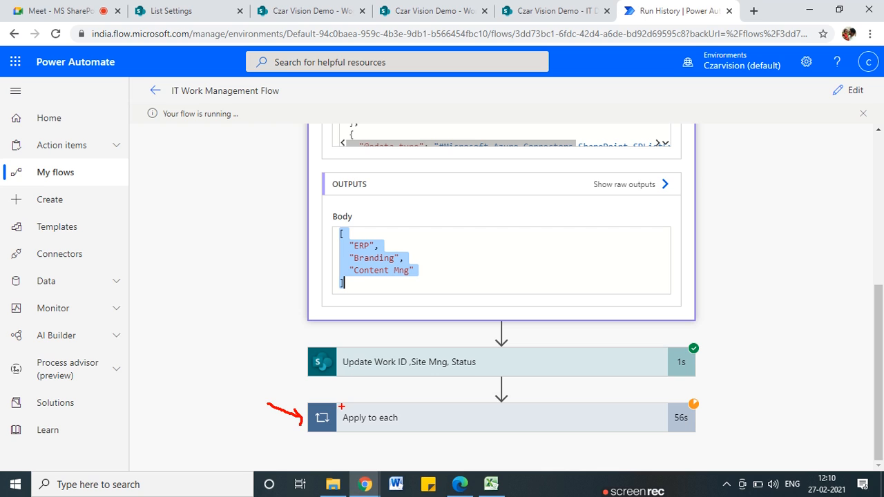
{"action": "key", "text": "Escape"}
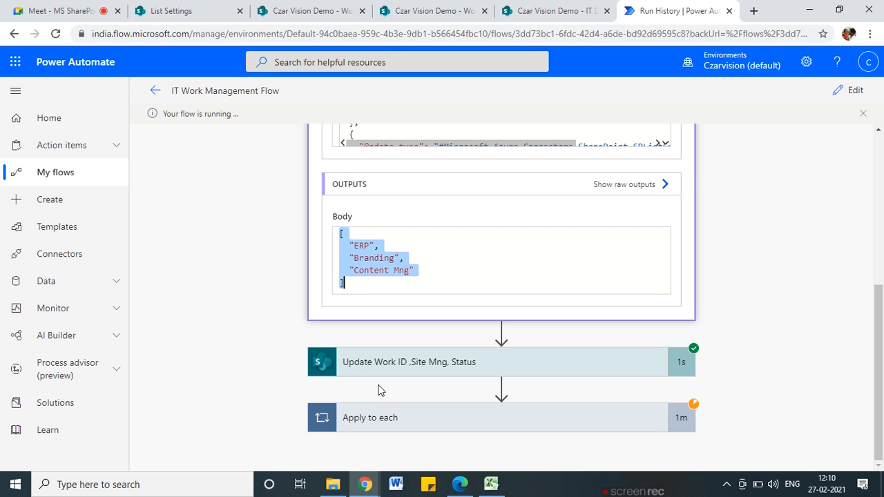
{"action": "left_click", "coordinate": [423, 304]}
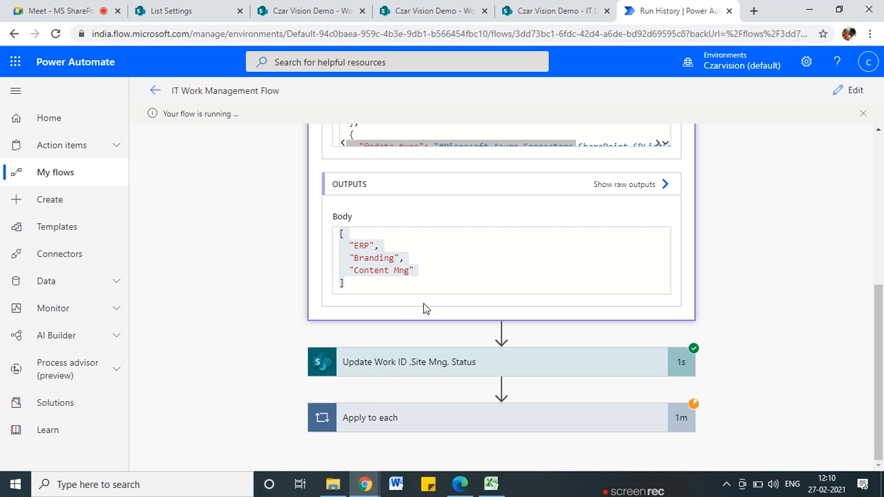
{"action": "mouse_move", "coordinate": [432, 263]}
{"action": "left_mouse_down"}
{"action": "mouse_move", "coordinate": [390, 230]}
{"action": "mouse_move", "coordinate": [412, 285]}
{"action": "left_mouse_up"}
{"action": "mouse_move", "coordinate": [438, 255]}
{"action": "left_mouse_down"}
{"action": "mouse_move", "coordinate": [479, 255]}
{"action": "mouse_move", "coordinate": [472, 262]}
{"action": "left_mouse_up"}
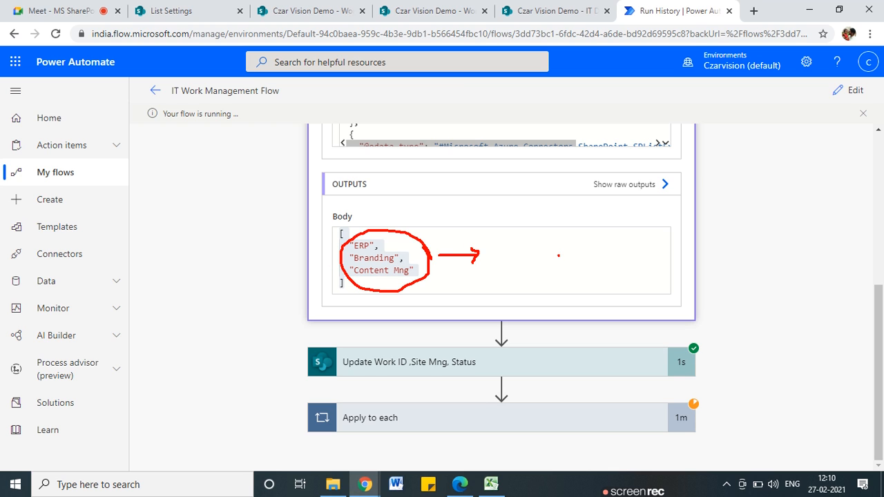
{"action": "left_click_drag", "start_coordinate": [630, 253], "coordinate": [631, 263]}
{"action": "mouse_move", "coordinate": [519, 286]}
{"action": "left_mouse_down"}
{"action": "mouse_move", "coordinate": [737, 280]}
{"action": "mouse_move", "coordinate": [670, 246]}
{"action": "mouse_move", "coordinate": [519, 275]}
{"action": "left_mouse_up"}
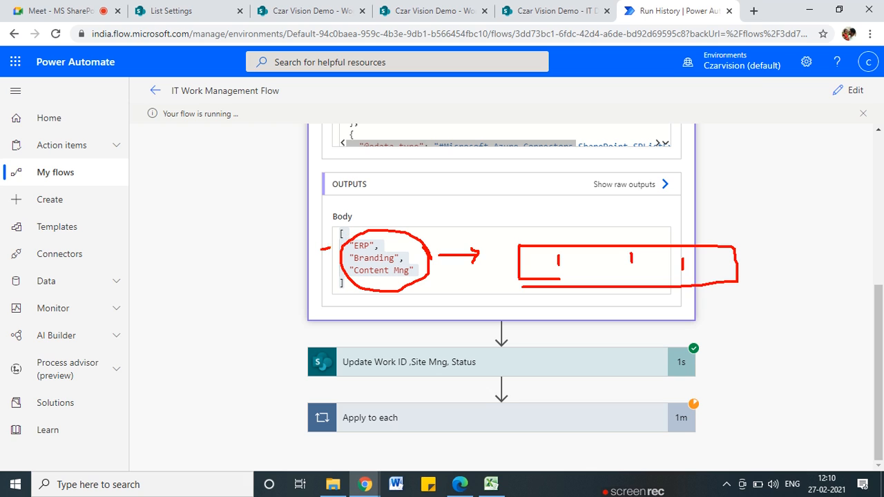
{"action": "mouse_move", "coordinate": [315, 230]}
{"action": "left_mouse_down"}
{"action": "mouse_move", "coordinate": [316, 306]}
{"action": "mouse_move", "coordinate": [300, 209]}
{"action": "left_mouse_up"}
{"action": "key", "text": "Escape"}
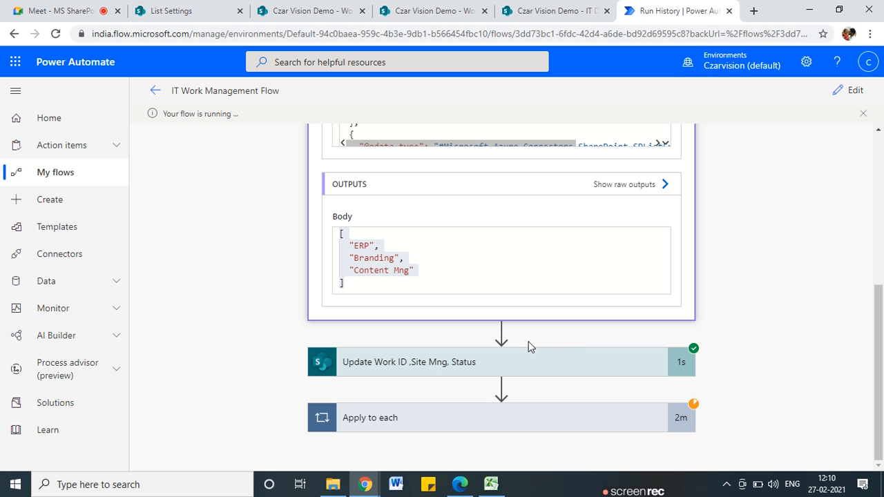
Switch from run history to editing the flow and expand the Apply to each loop over IT Dept
{"action": "left_click", "coordinate": [851, 89]}
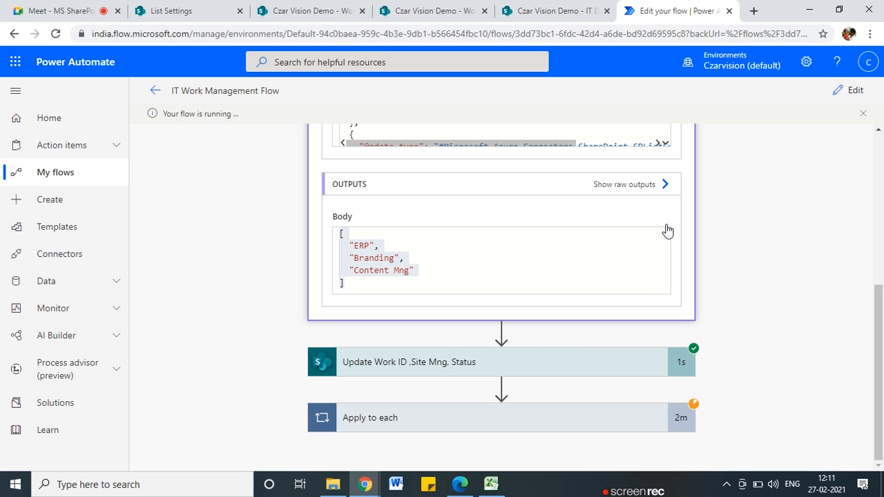
{"action": "scroll", "coordinate": [486, 332], "scroll_direction": "down", "scroll_amount": 1}
{"action": "scroll", "coordinate": [420, 315], "scroll_direction": "up", "scroll_amount": 1}
{"action": "scroll", "coordinate": [486, 391], "scroll_direction": "down", "scroll_amount": 1}
{"action": "left_click", "coordinate": [485, 377]}
Remove the IT Dept Value token from the approval's Details and save the flow
{"action": "scroll", "coordinate": [476, 383], "scroll_direction": "down", "scroll_amount": 3}
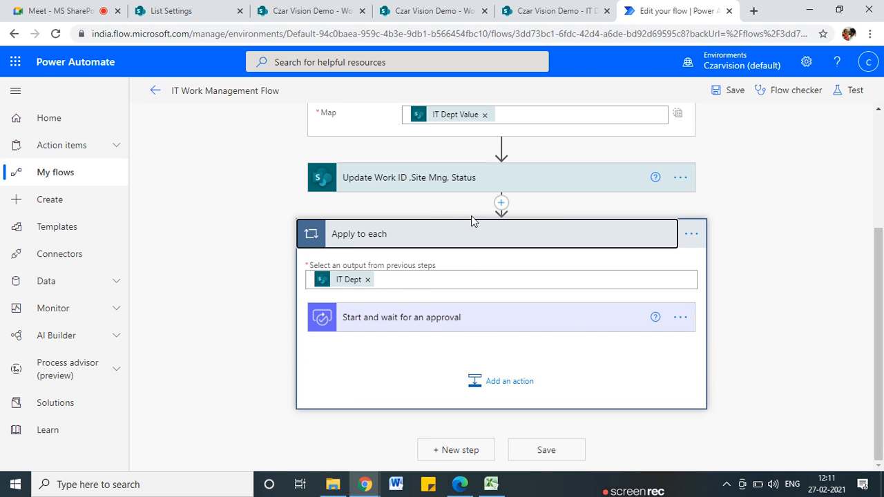
{"action": "left_click", "coordinate": [358, 317]}
{"action": "scroll", "coordinate": [442, 339], "scroll_direction": "down", "scroll_amount": 3}
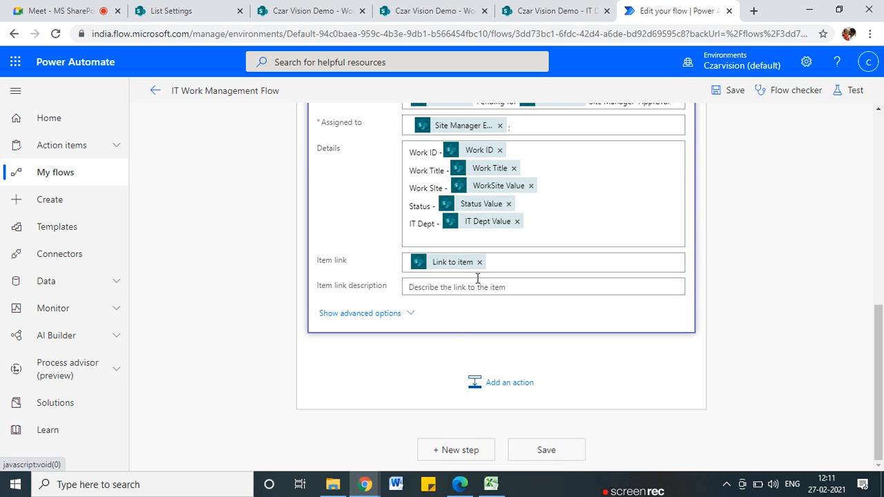
{"action": "scroll", "coordinate": [484, 284], "scroll_direction": "up", "scroll_amount": 1}
{"action": "left_click", "coordinate": [517, 286]}
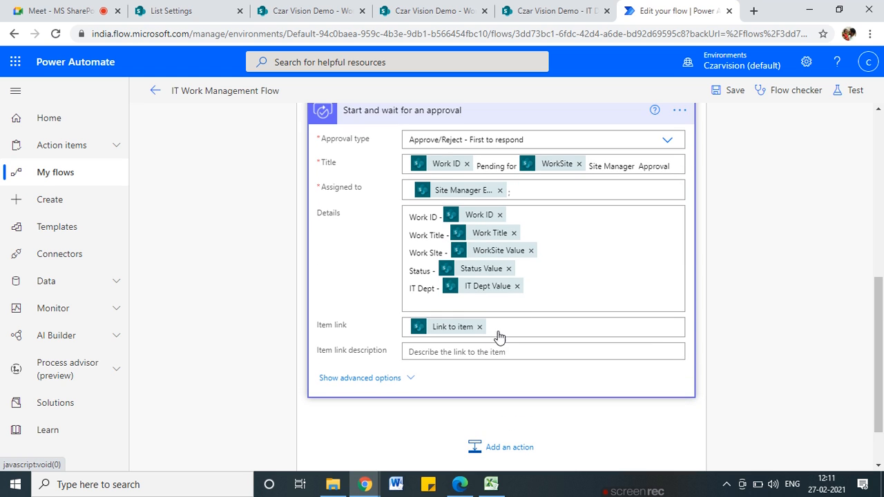
{"action": "scroll", "coordinate": [511, 341], "scroll_direction": "up", "scroll_amount": 5}
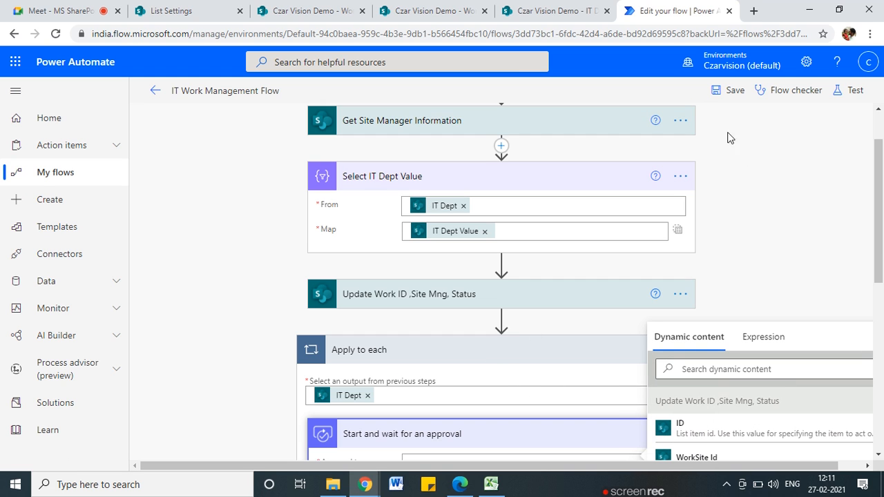
{"action": "left_click", "coordinate": [733, 91]}
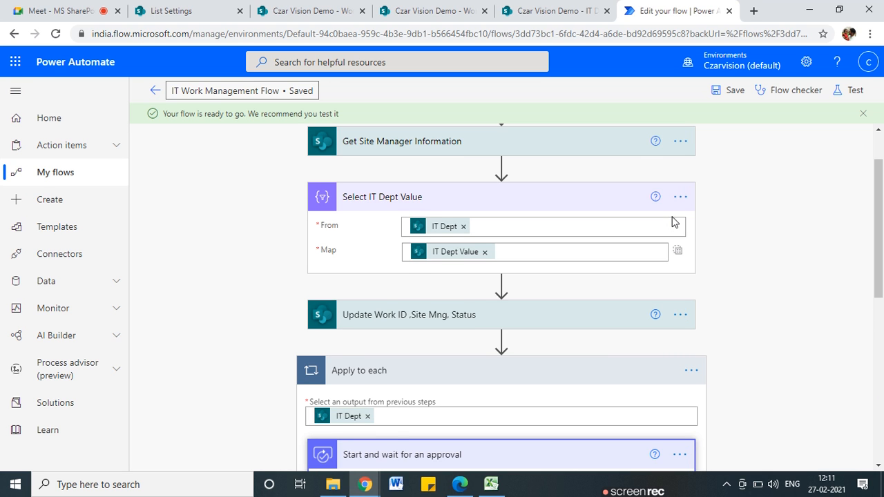
Clear IT Dept from the loop's input and drag the approval step above Apply to each
{"action": "scroll", "coordinate": [673, 221], "scroll_direction": "down", "scroll_amount": 5}
{"action": "scroll", "coordinate": [376, 230], "scroll_direction": "up", "scroll_amount": 4}
{"action": "scroll", "coordinate": [376, 230], "scroll_direction": "down", "scroll_amount": 4}
{"action": "scroll", "coordinate": [368, 232], "scroll_direction": "up", "scroll_amount": 2}
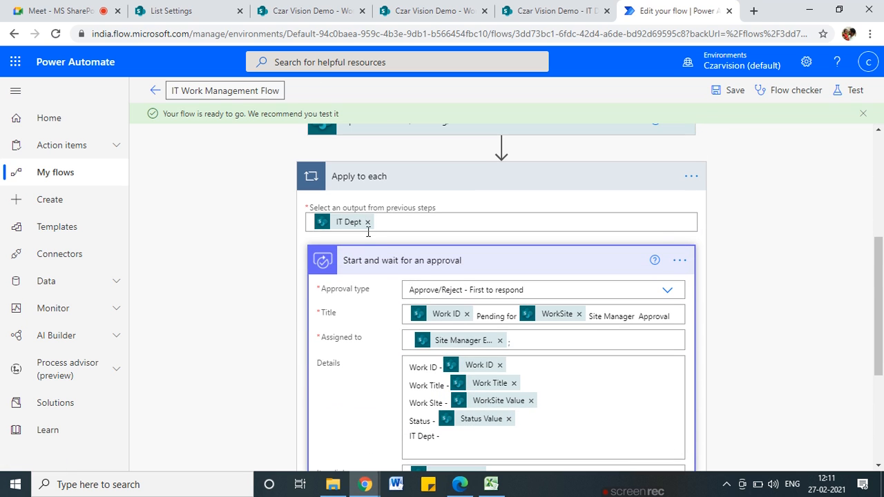
{"action": "left_click", "coordinate": [367, 222]}
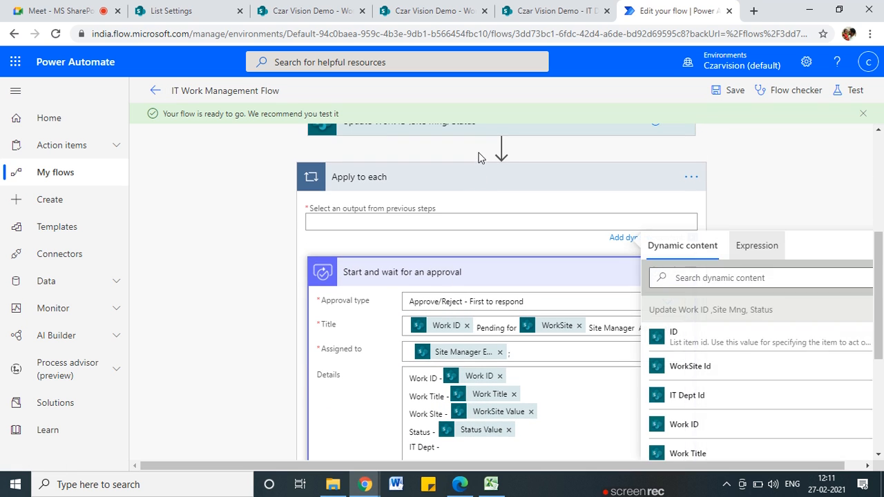
{"action": "left_click", "coordinate": [812, 203]}
{"action": "left_click_drag", "start_coordinate": [494, 261], "coordinate": [509, 187]}
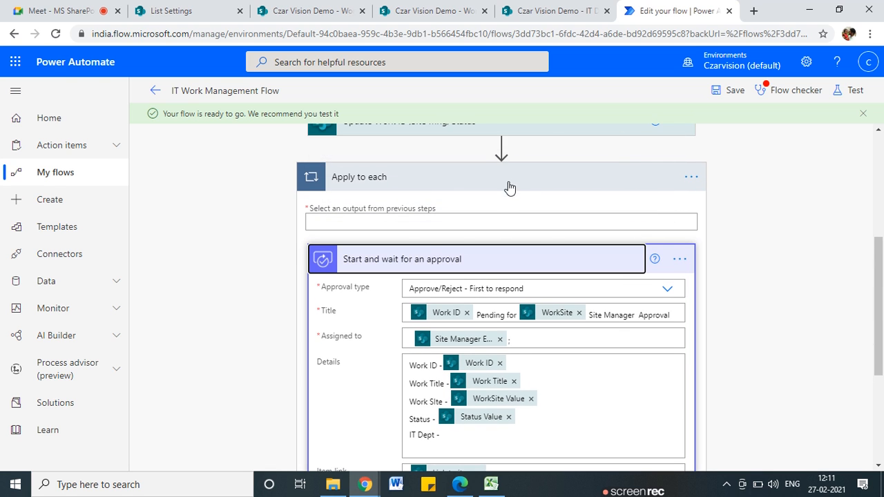
Delete the now-empty Apply to each loop and confirm the deletion
{"action": "scroll", "coordinate": [552, 311], "scroll_direction": "down", "scroll_amount": 3}
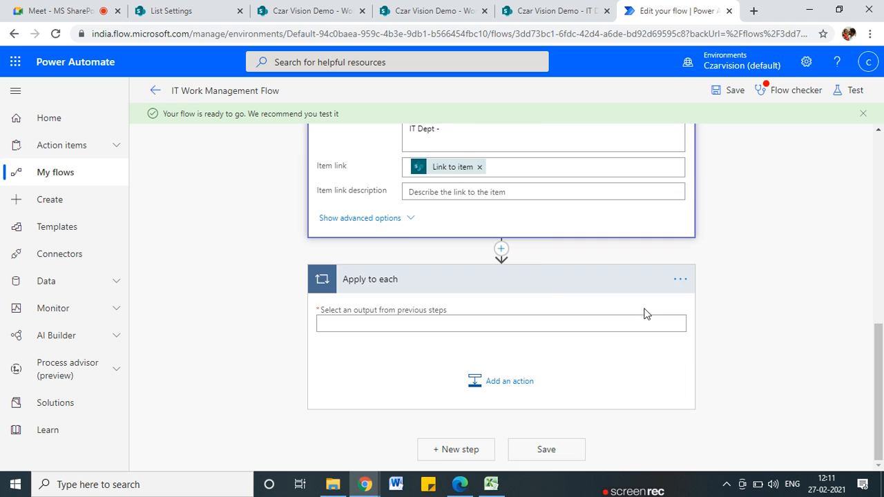
{"action": "left_click", "coordinate": [680, 279]}
{"action": "left_click", "coordinate": [680, 279]}
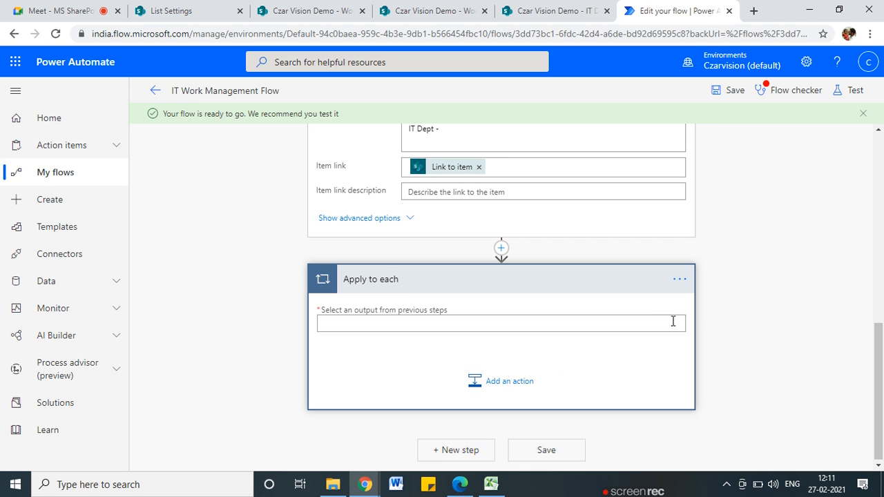
{"action": "left_click", "coordinate": [680, 281]}
{"action": "left_click", "coordinate": [736, 442]}
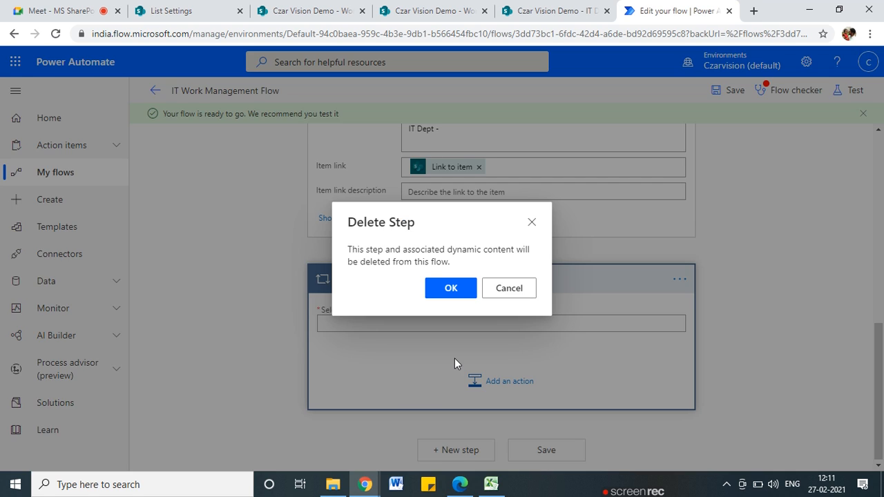
{"action": "left_click", "coordinate": [466, 288]}
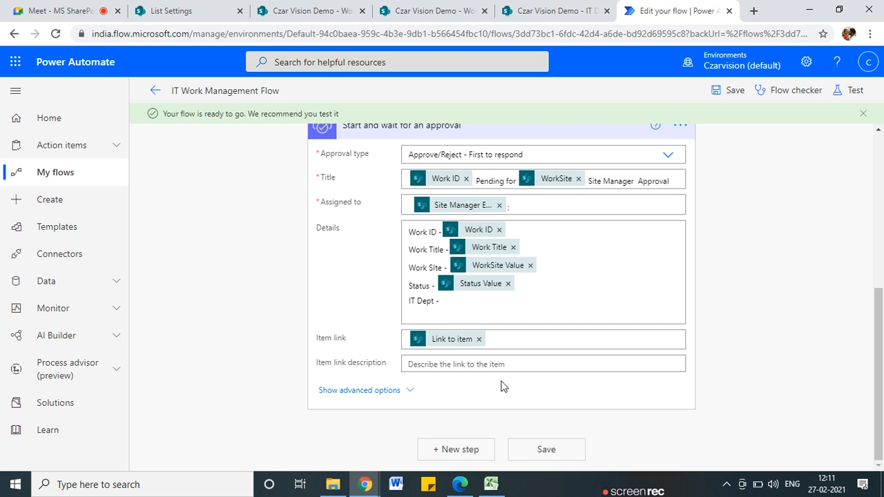
{"action": "scroll", "coordinate": [504, 385], "scroll_direction": "up", "scroll_amount": 2}
{"action": "scroll", "coordinate": [508, 379], "scroll_direction": "up", "scroll_amount": 2}
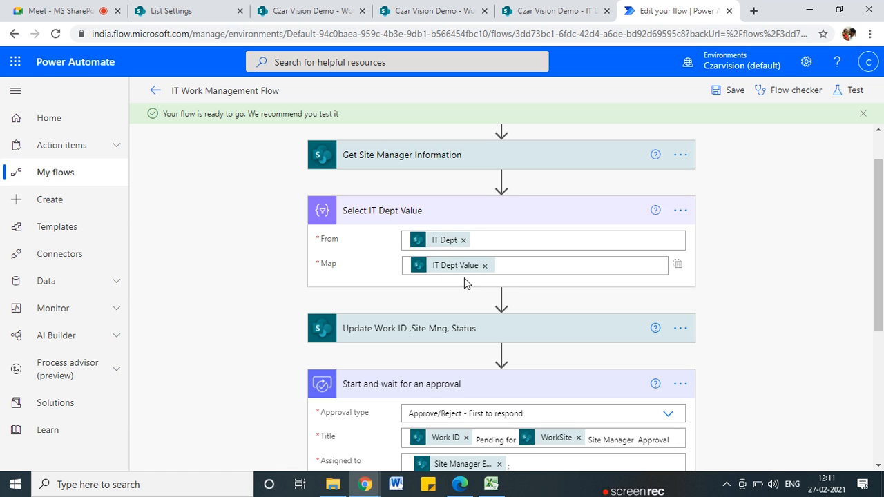
Insert a Join data operation action directly below Select IT Dept Value
{"action": "left_click", "coordinate": [501, 297]}
{"action": "left_click", "coordinate": [491, 319]}
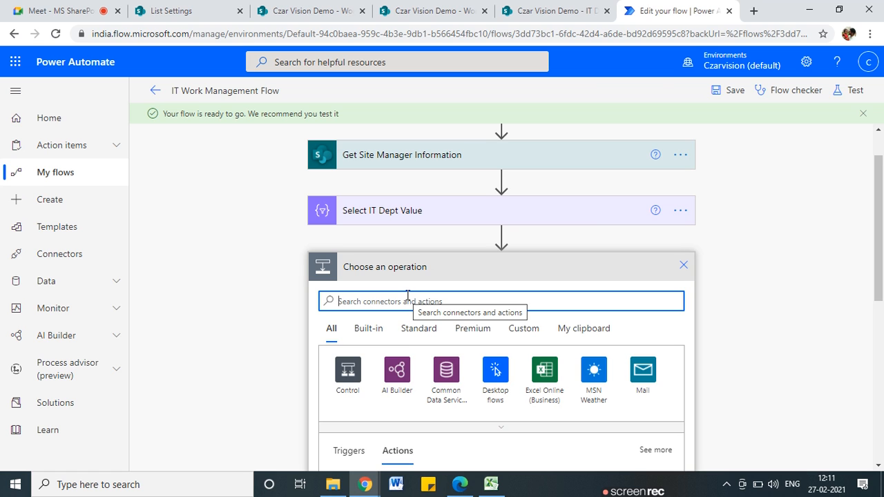
{"action": "type", "text": "join"}
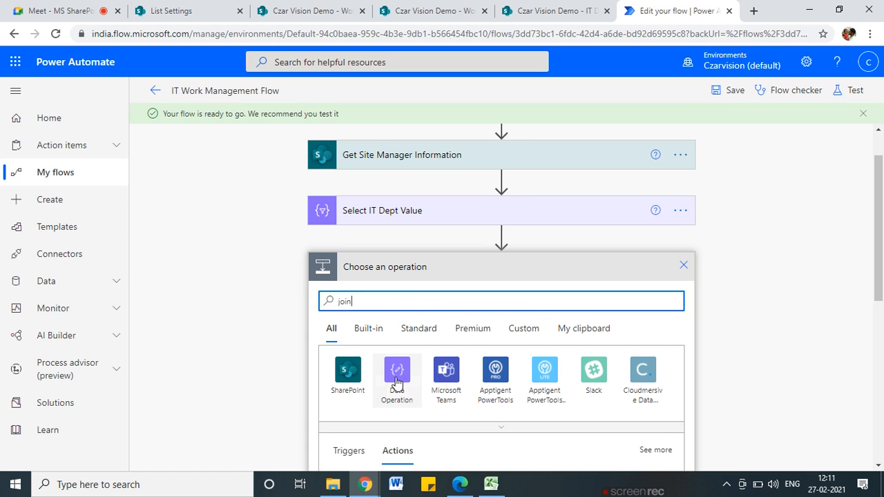
{"action": "scroll", "coordinate": [407, 401], "scroll_direction": "down", "scroll_amount": 3}
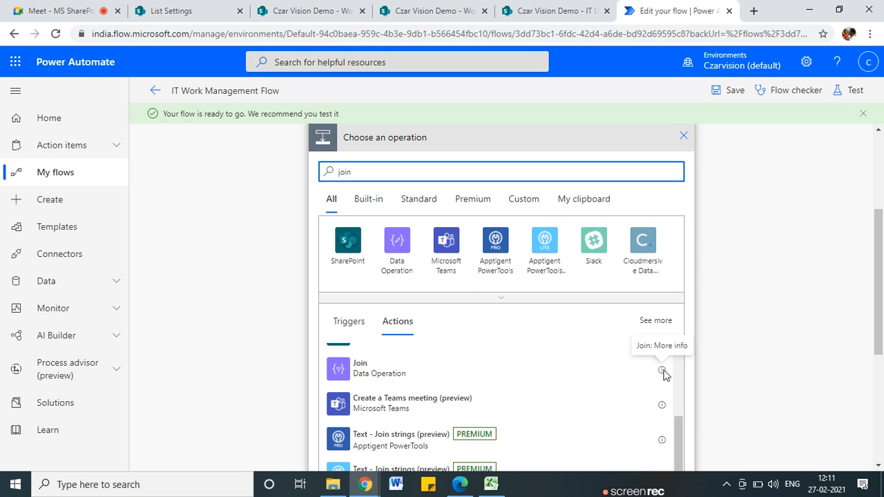
{"action": "left_click", "coordinate": [359, 371]}
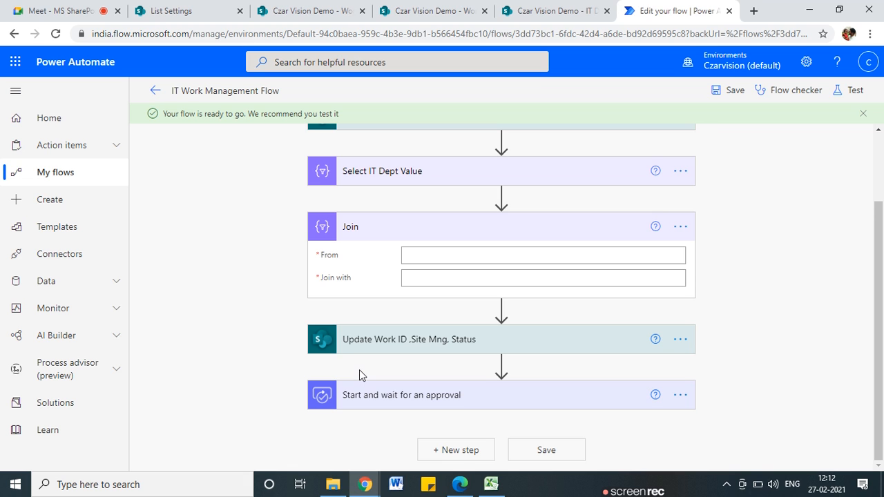
Set the Join's From to Select IT Dept Value's Output and its separator to a comma
{"action": "left_click", "coordinate": [456, 250]}
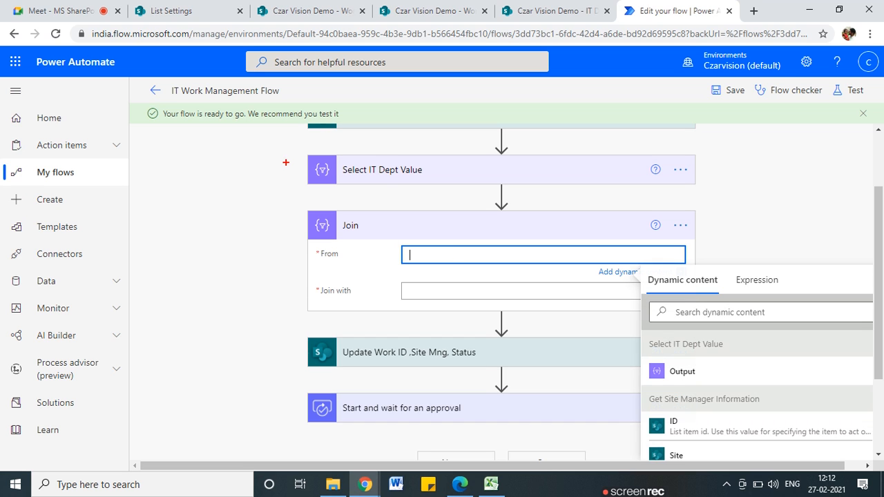
{"action": "left_click_drag", "start_coordinate": [298, 159], "coordinate": [293, 254]}
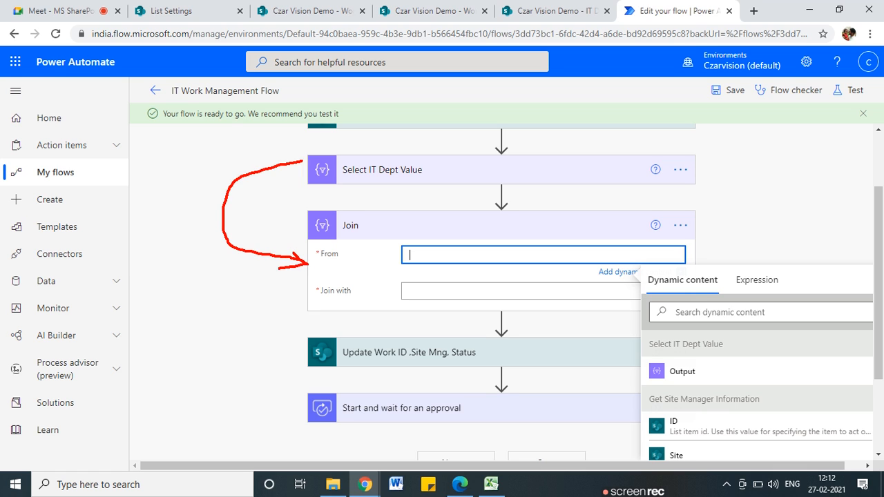
{"action": "key", "text": "Escape"}
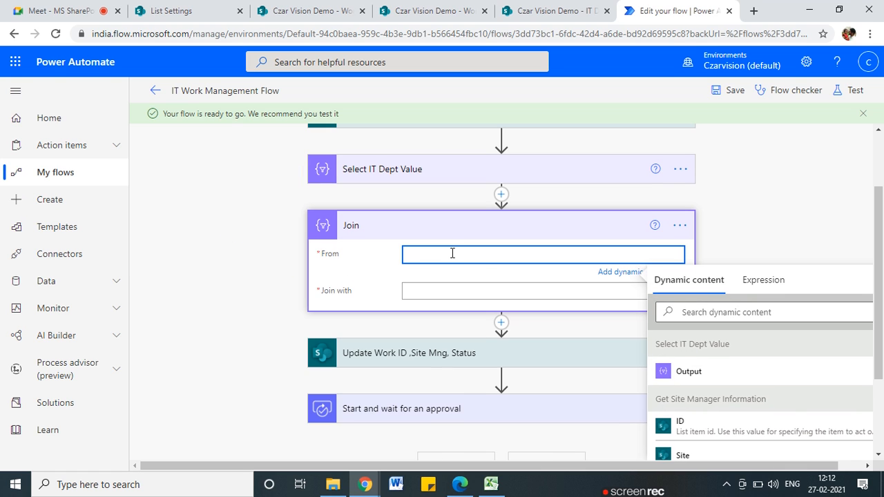
{"action": "left_click_drag", "start_coordinate": [664, 343], "coordinate": [729, 343]}
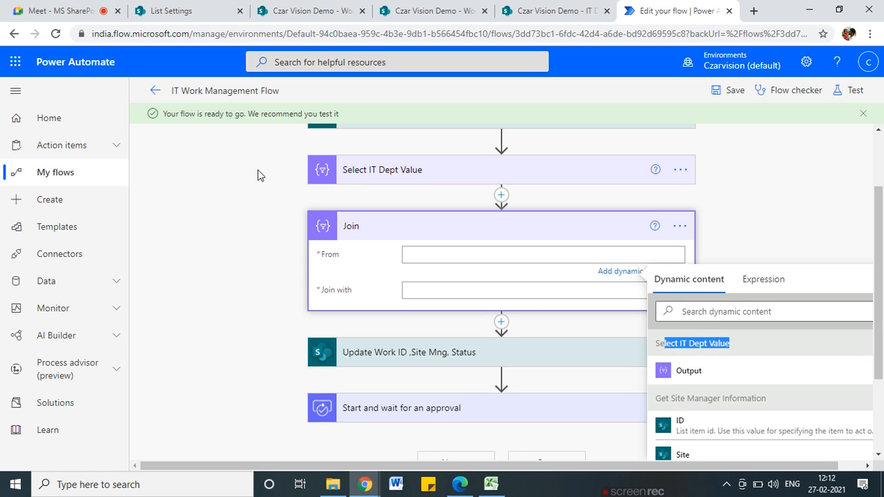
{"action": "left_click", "coordinate": [667, 371]}
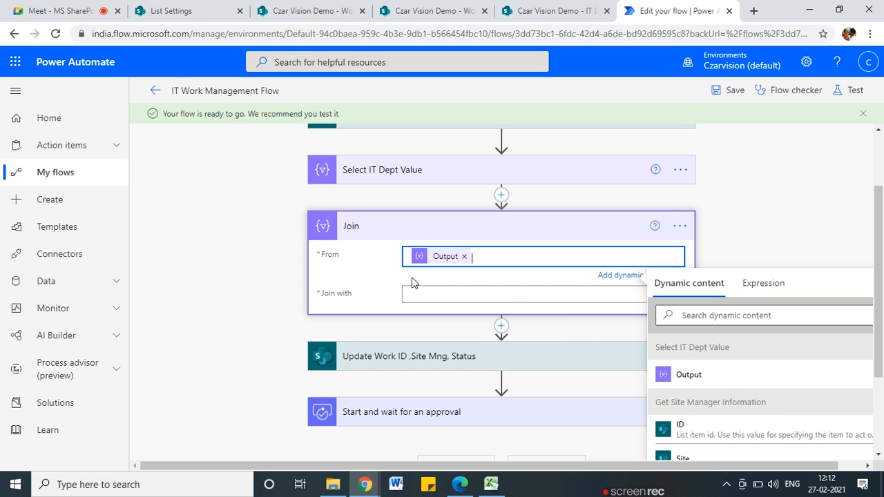
{"action": "left_click", "coordinate": [440, 295]}
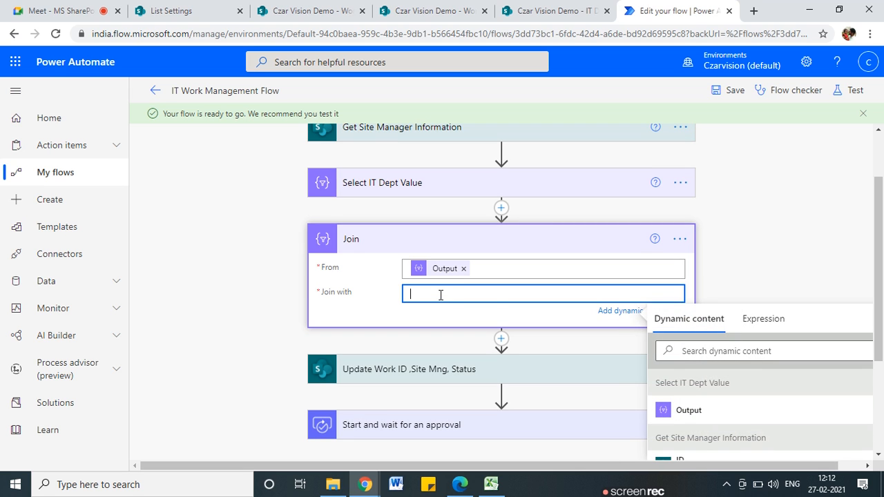
{"action": "type", "text": ","}
Save the flow and set up an automatic test with a recently used trigger
{"action": "left_click", "coordinate": [736, 94]}
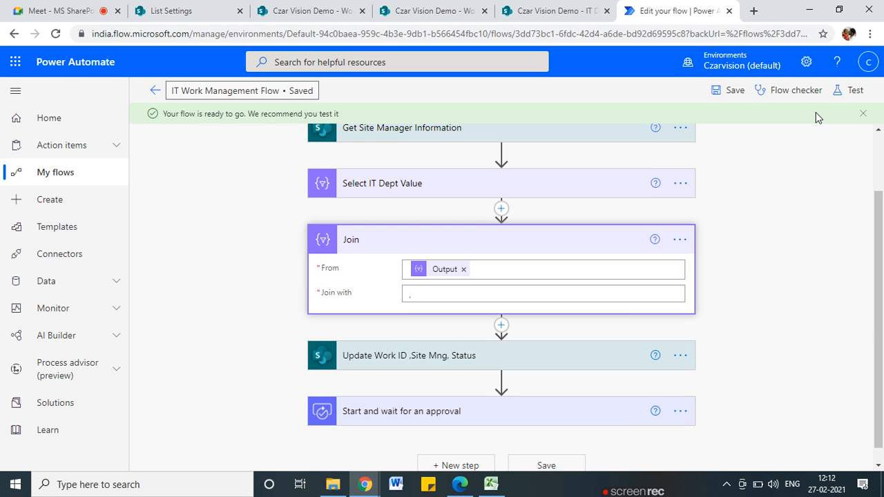
{"action": "left_click", "coordinate": [853, 92]}
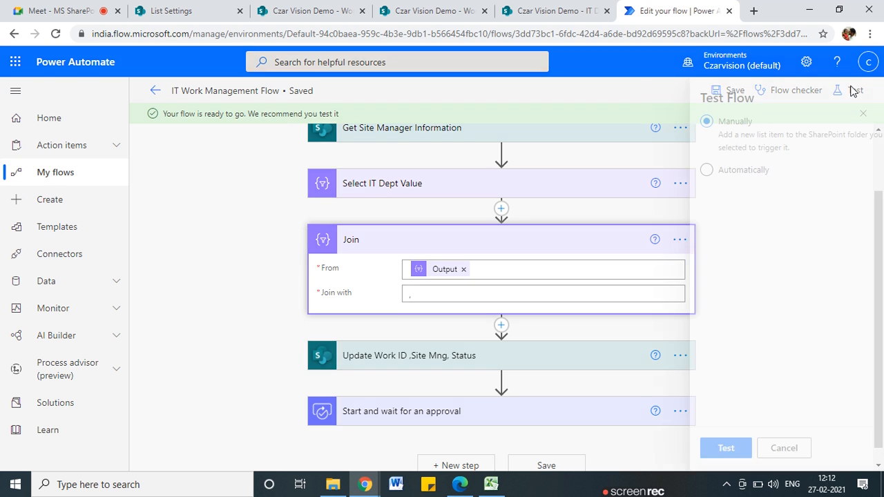
{"action": "left_click", "coordinate": [682, 170]}
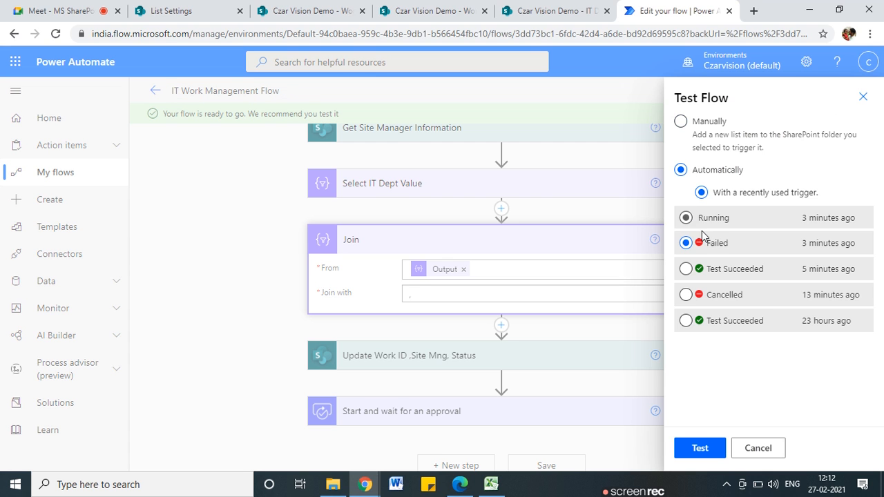
Run the test and expand Select IT Dept Value's run details
{"action": "left_click", "coordinate": [700, 448]}
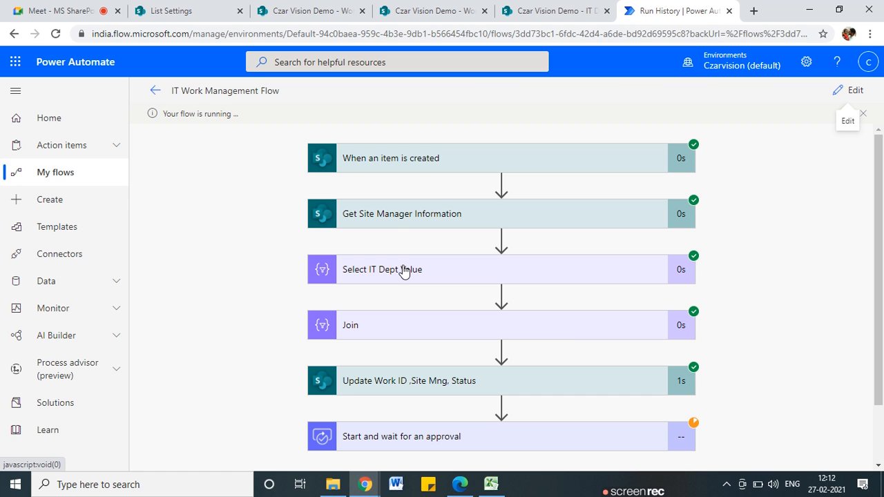
{"action": "scroll", "coordinate": [406, 271], "scroll_direction": "down", "scroll_amount": 1}
{"action": "left_click", "coordinate": [437, 207]}
{"action": "scroll", "coordinate": [435, 279], "scroll_direction": "down", "scroll_amount": 1}
{"action": "scroll", "coordinate": [438, 277], "scroll_direction": "down", "scroll_amount": 3}
{"action": "scroll", "coordinate": [432, 357], "scroll_direction": "down", "scroll_amount": 2}
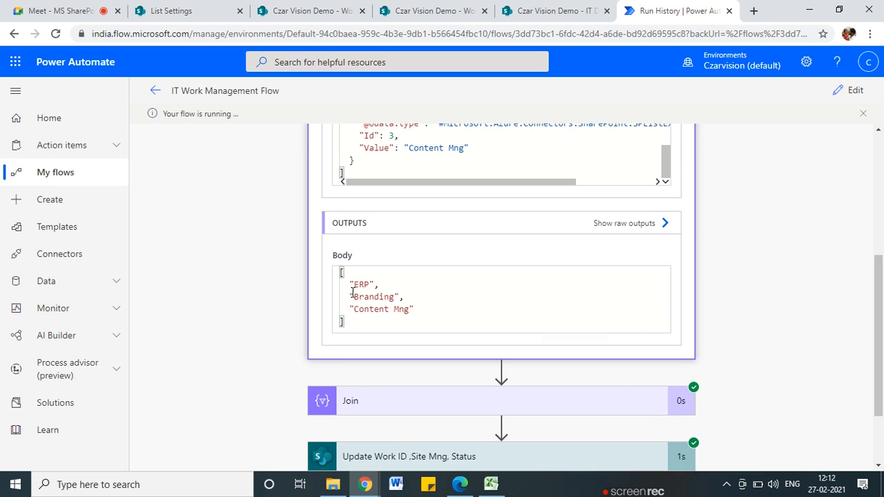
{"action": "scroll", "coordinate": [359, 317], "scroll_direction": "down", "scroll_amount": 1}
Inspect the Join step's output 'ERP,Branding,Content Mng' and its comma separator
{"action": "left_click", "coordinate": [400, 316]}
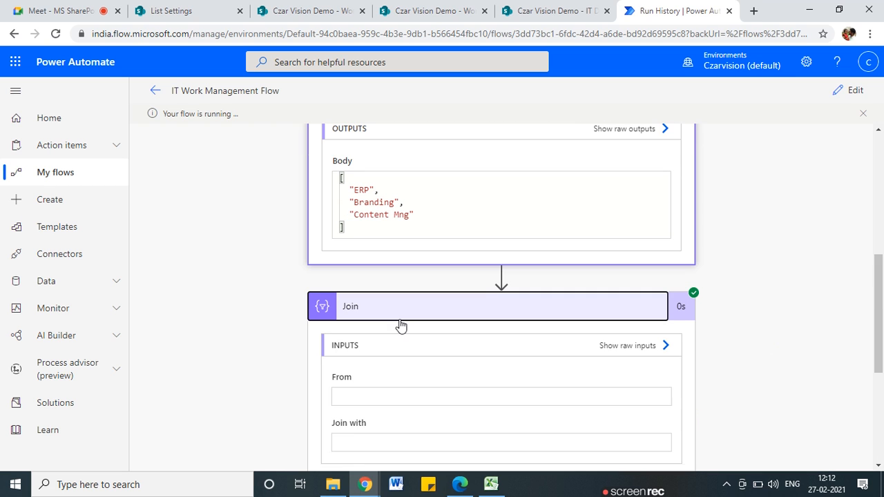
{"action": "scroll", "coordinate": [404, 328], "scroll_direction": "down", "scroll_amount": 3}
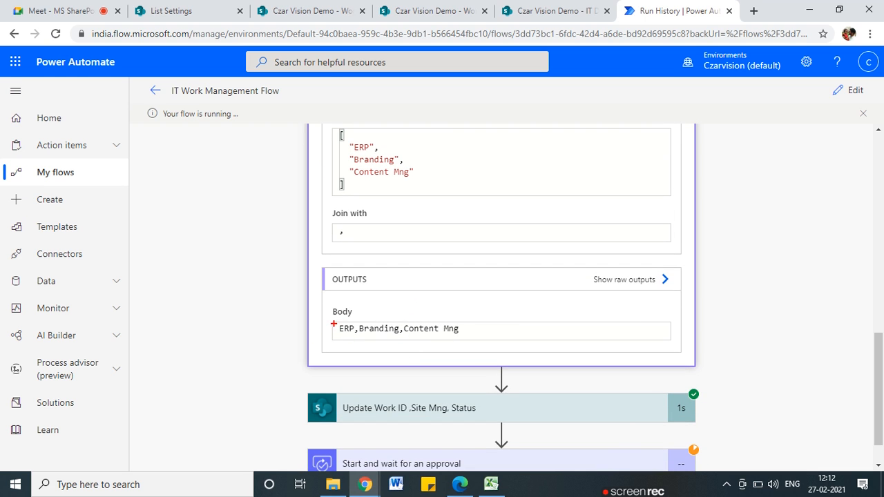
{"action": "mouse_move", "coordinate": [449, 319]}
{"action": "left_mouse_down"}
{"action": "mouse_move", "coordinate": [319, 326]}
{"action": "mouse_move", "coordinate": [482, 339]}
{"action": "left_mouse_up"}
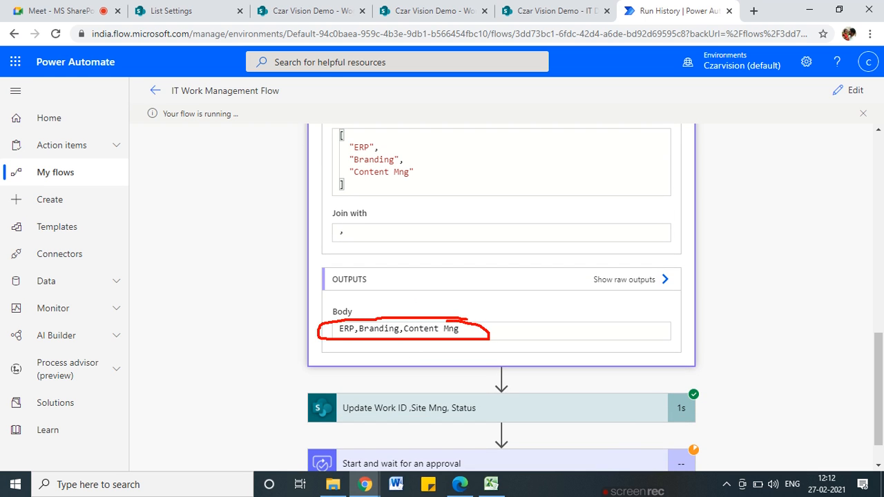
{"action": "scroll", "coordinate": [450, 345], "scroll_direction": "up", "scroll_amount": 1}
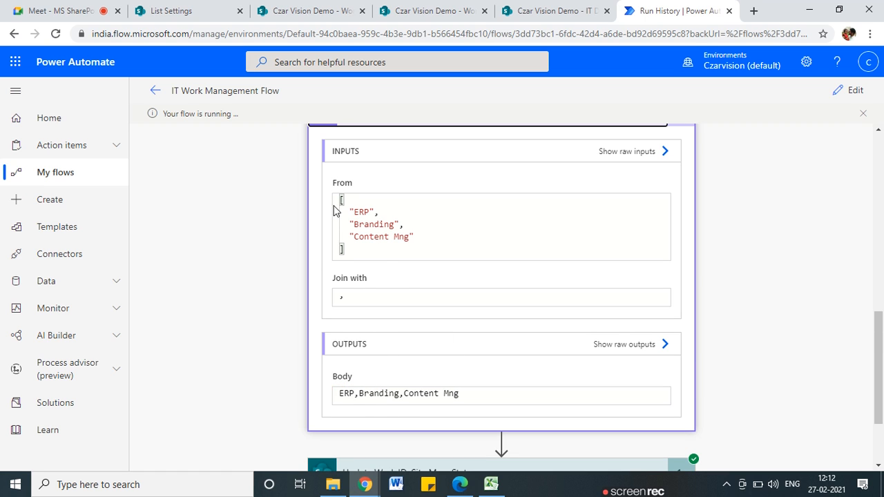
{"action": "left_click_drag", "start_coordinate": [350, 395], "coordinate": [459, 395]}
{"action": "scroll", "coordinate": [428, 410], "scroll_direction": "up", "scroll_amount": 3}
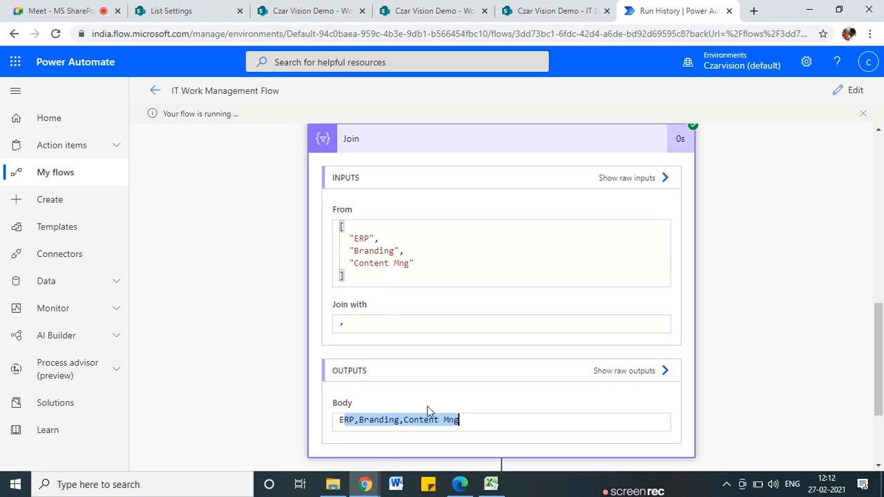
{"action": "scroll", "coordinate": [381, 343], "scroll_direction": "down", "scroll_amount": 2}
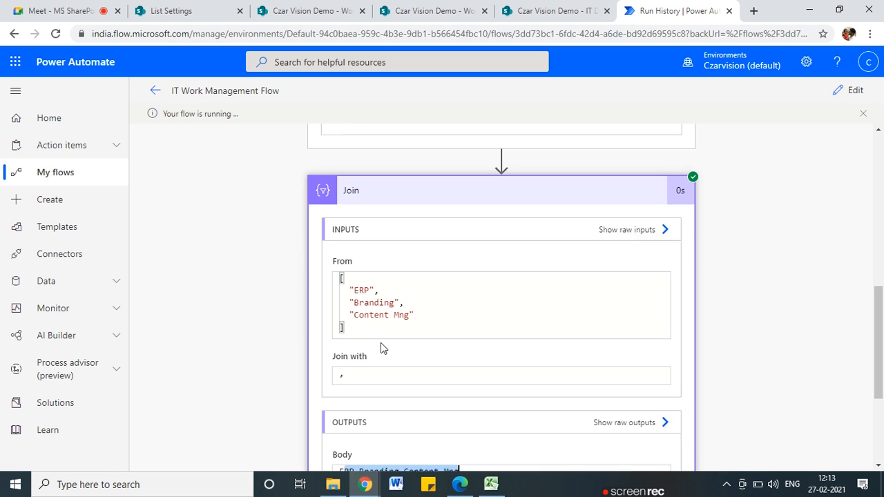
{"action": "scroll", "coordinate": [356, 395], "scroll_direction": "down", "scroll_amount": 1}
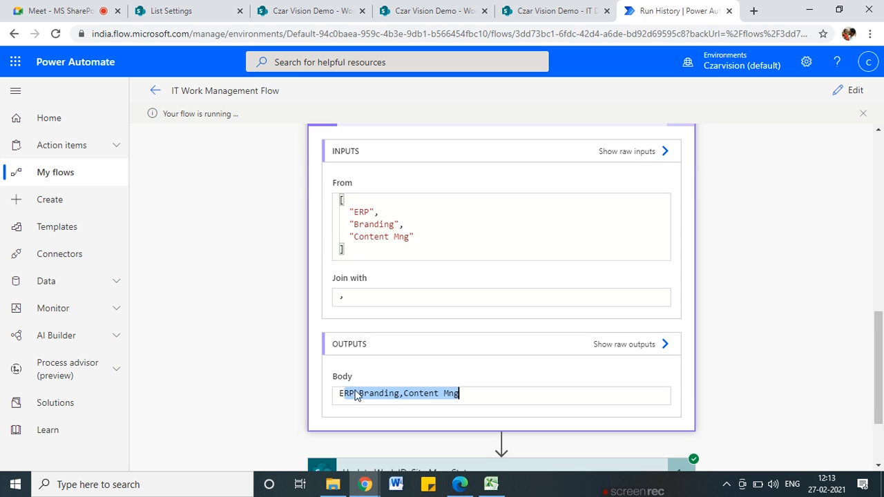
{"action": "left_click", "coordinate": [341, 295]}
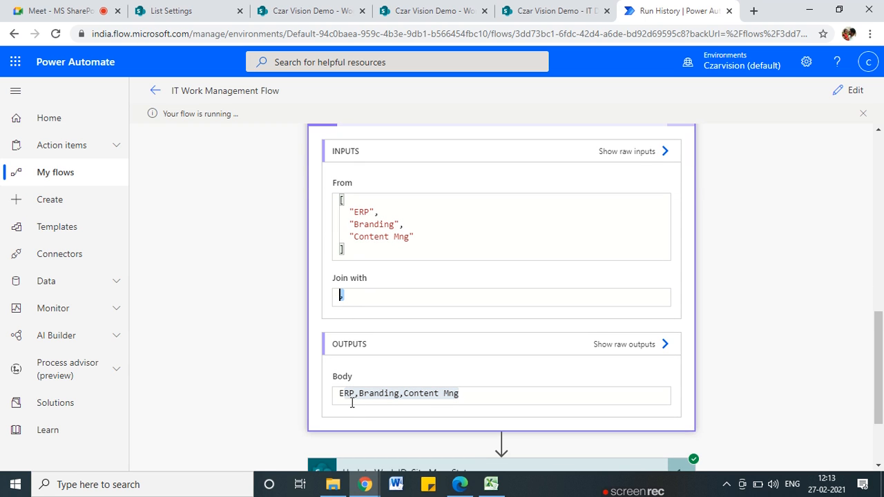
{"action": "scroll", "coordinate": [414, 416], "scroll_direction": "up", "scroll_amount": 5}
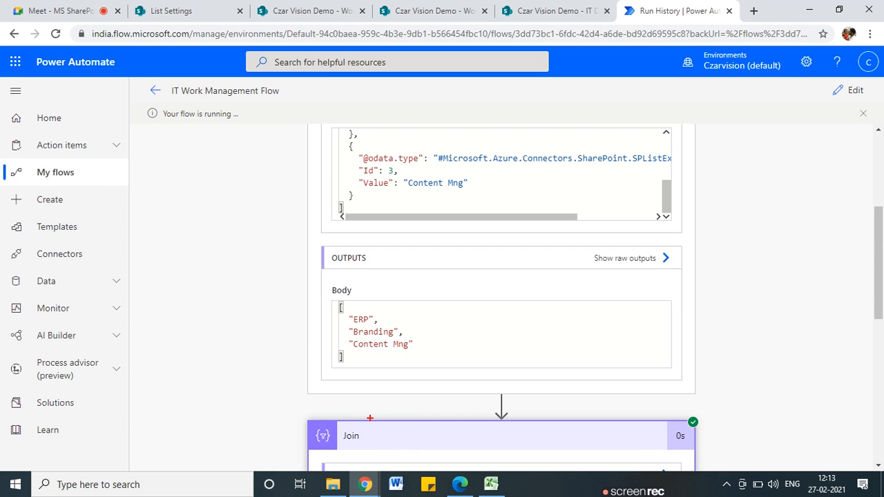
{"action": "mouse_move", "coordinate": [371, 417]}
{"action": "left_mouse_down"}
{"action": "mouse_move", "coordinate": [330, 439]}
{"action": "mouse_move", "coordinate": [345, 405]}
{"action": "left_mouse_up"}
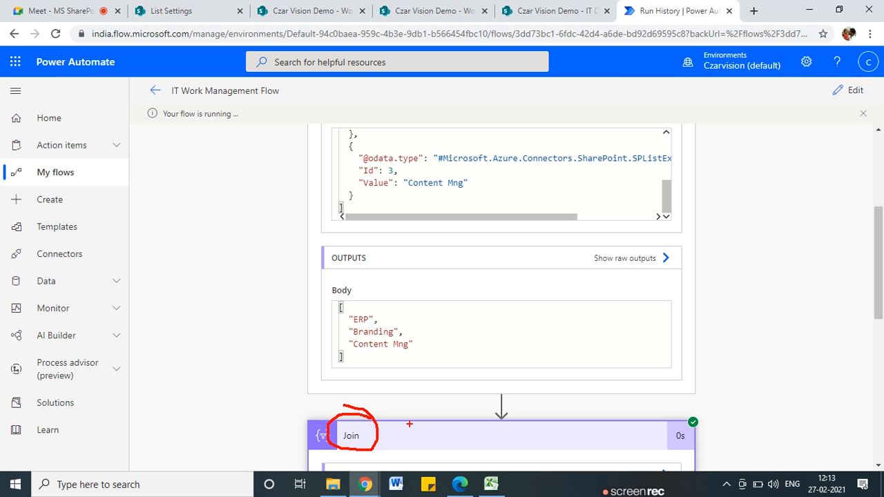
{"action": "scroll", "coordinate": [410, 423], "scroll_direction": "up", "scroll_amount": 3}
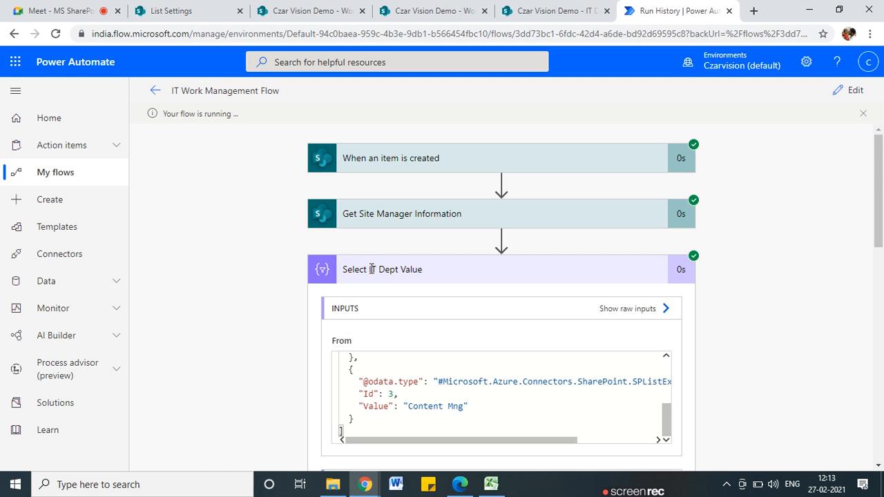
{"action": "scroll", "coordinate": [406, 351], "scroll_direction": "down", "scroll_amount": 5}
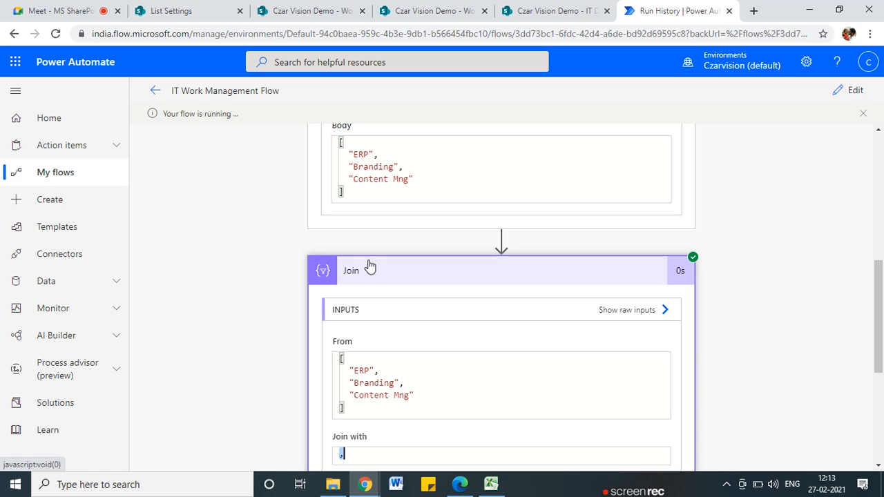
{"action": "scroll", "coordinate": [434, 412], "scroll_direction": "down", "scroll_amount": 1}
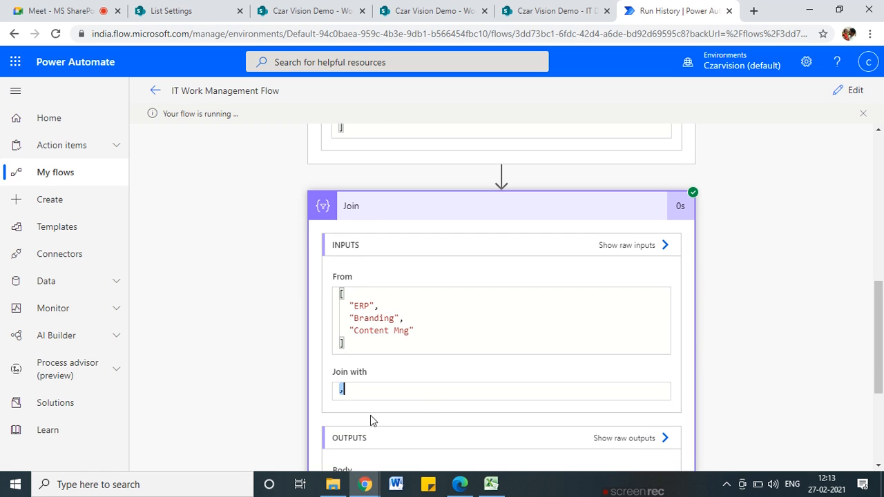
{"action": "left_click", "coordinate": [351, 388]}
{"action": "scroll", "coordinate": [451, 374], "scroll_direction": "down", "scroll_amount": 3}
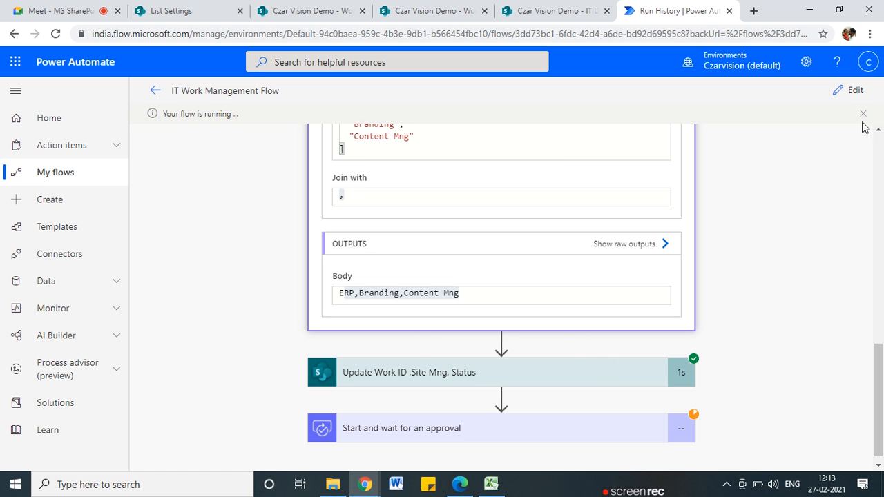
Back in the editor, rename the Join action to 'Join IT Dept in String'
{"action": "left_click", "coordinate": [855, 90]}
{"action": "scroll", "coordinate": [383, 304], "scroll_direction": "down", "scroll_amount": 2}
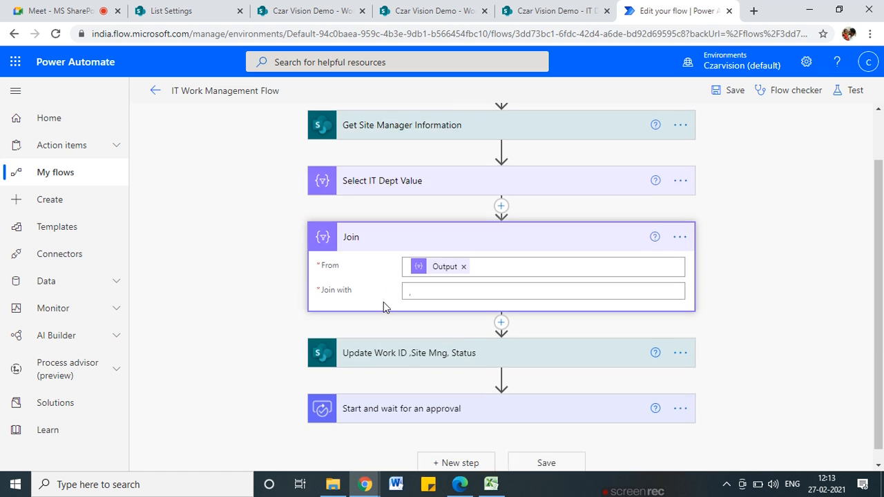
{"action": "left_click", "coordinate": [359, 404]}
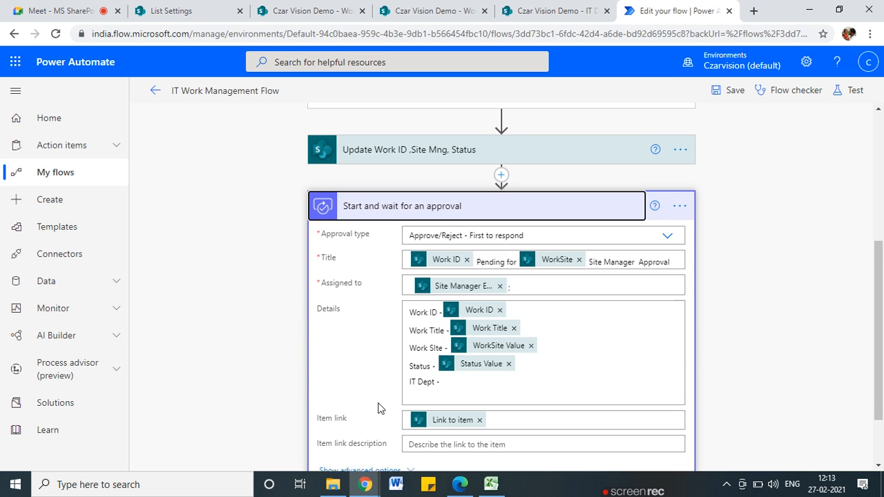
{"action": "scroll", "coordinate": [455, 315], "scroll_direction": "down", "scroll_amount": 2}
{"action": "scroll", "coordinate": [460, 318], "scroll_direction": "up", "scroll_amount": 10}
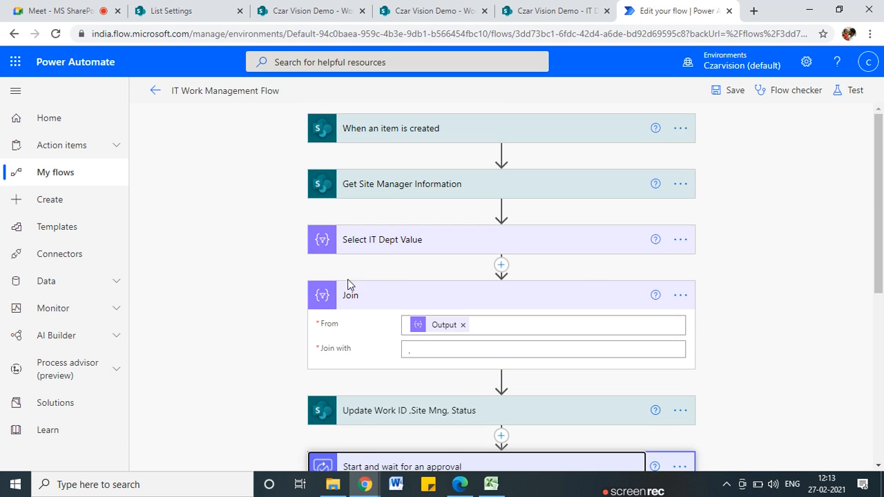
{"action": "left_click", "coordinate": [682, 297]}
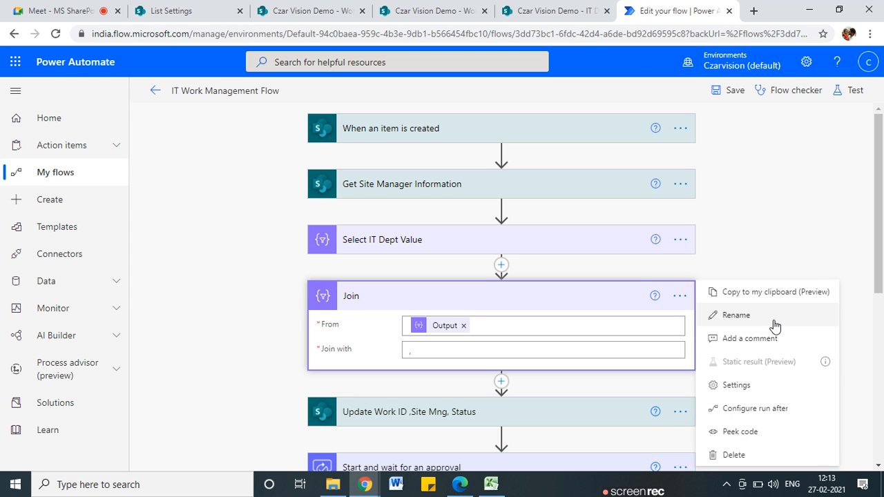
{"action": "left_click", "coordinate": [772, 318]}
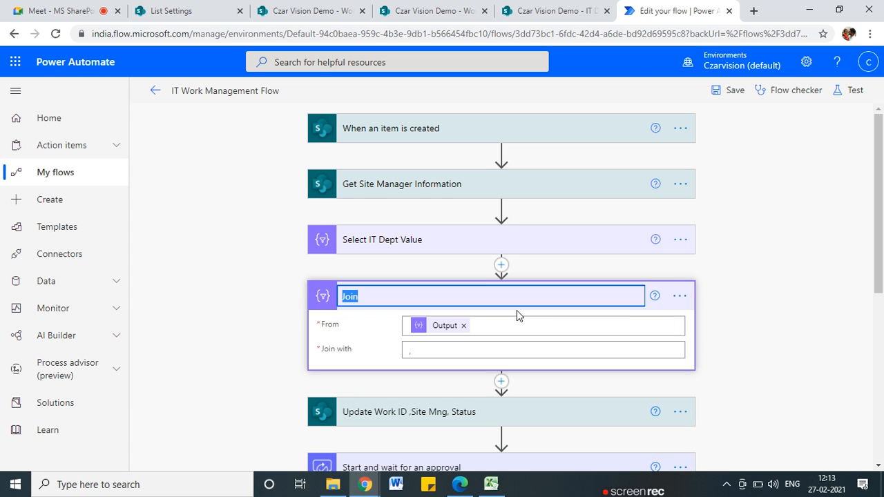
{"action": "type", "text": "IT Dept"}
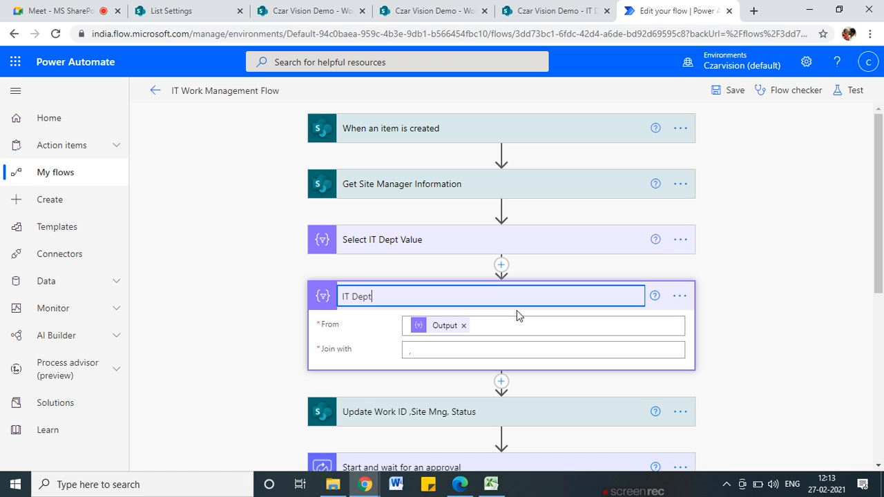
{"action": "type", "text": " in String"}
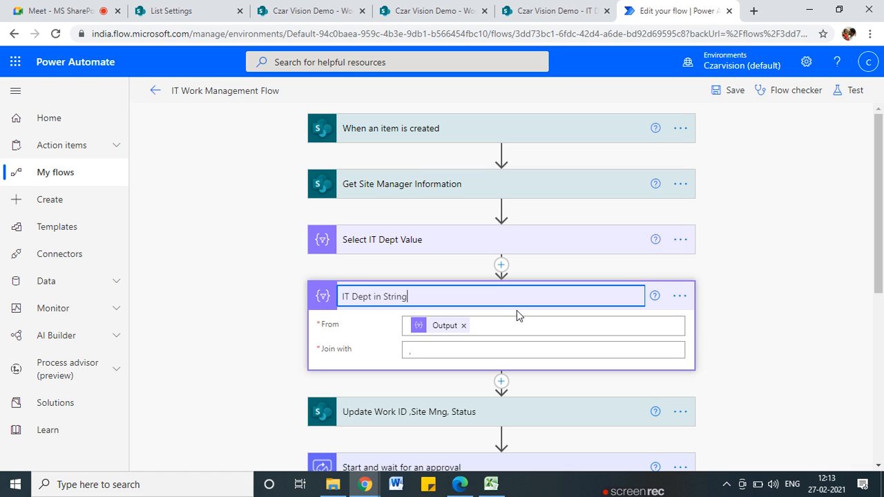
{"action": "left_click", "coordinate": [341, 296]}
{"action": "type", "text": "Join"}
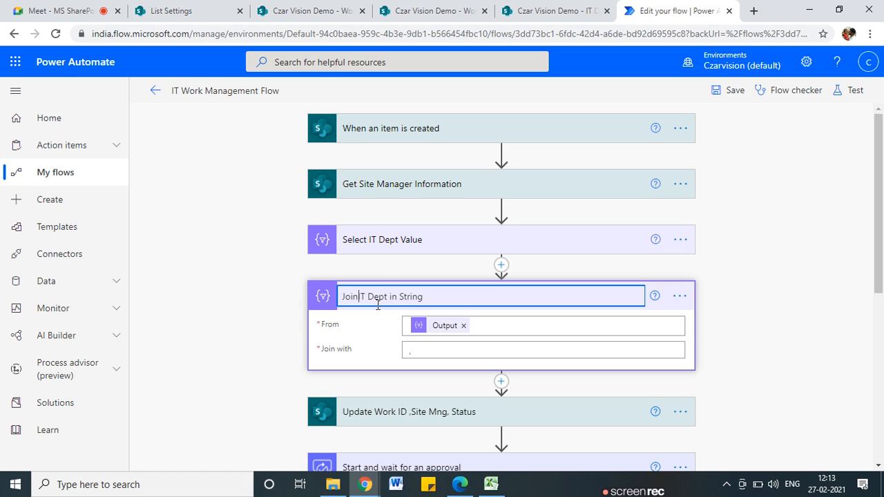
{"action": "left_click", "coordinate": [253, 325]}
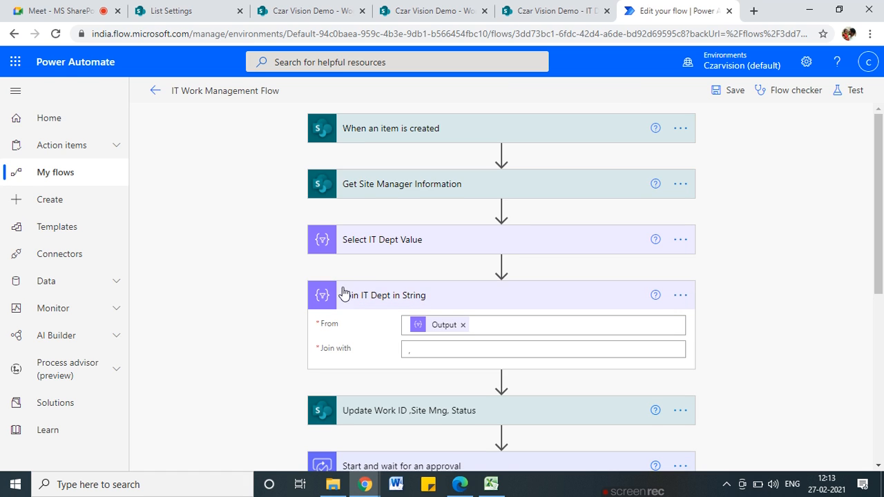
Append 'as Array' to the Select IT Dept Value action's name
{"action": "left_click", "coordinate": [350, 253]}
{"action": "left_click", "coordinate": [680, 240]}
{"action": "left_click", "coordinate": [735, 262]}
{"action": "left_click", "coordinate": [478, 234]}
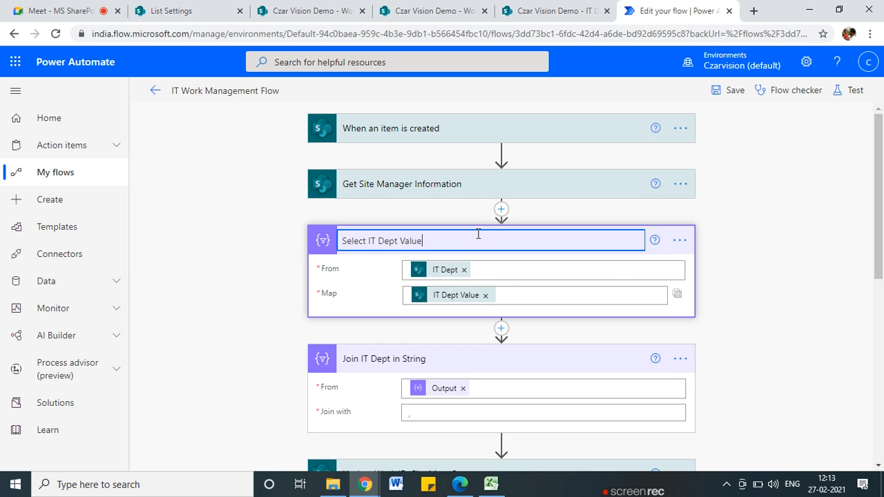
{"action": "type", "text": "as Array"}
Confirm the Select action's new name, 'Select IT Dept Value as Array'
{"action": "left_click", "coordinate": [338, 263]}
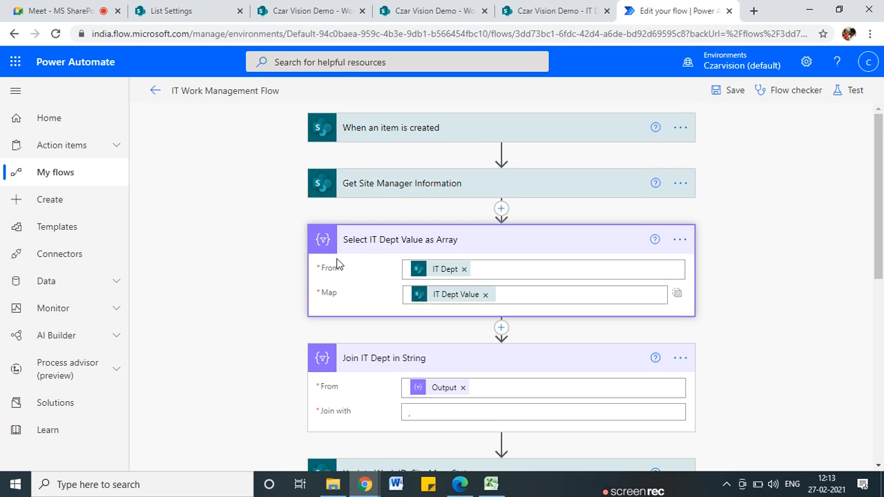
{"action": "scroll", "coordinate": [391, 310], "scroll_direction": "down", "scroll_amount": 4}
{"action": "scroll", "coordinate": [357, 245], "scroll_direction": "up", "scroll_amount": 2}
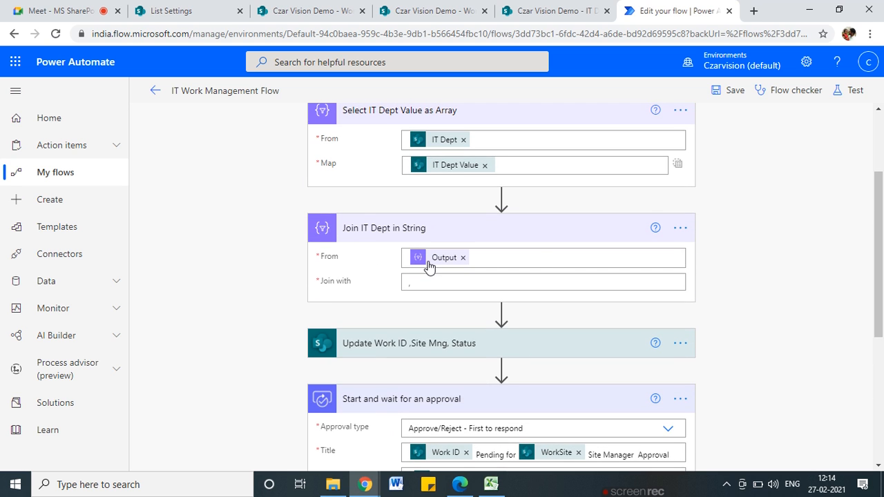
{"action": "scroll", "coordinate": [478, 357], "scroll_direction": "down", "scroll_amount": 4}
Insert the Join IT Dept in String Output after 'IT Dept -' in the approval Details
{"action": "left_click", "coordinate": [556, 304]}
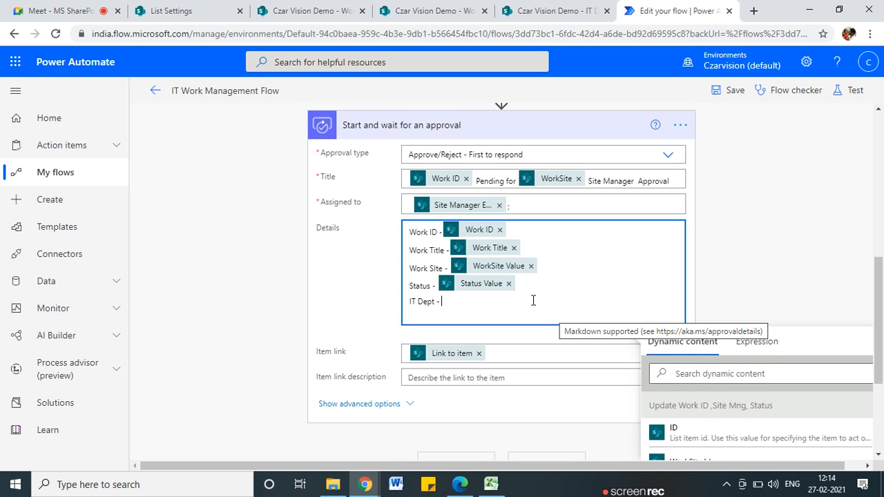
{"action": "left_click", "coordinate": [738, 373]}
{"action": "left_click_drag", "start_coordinate": [882, 307], "coordinate": [882, 381]}
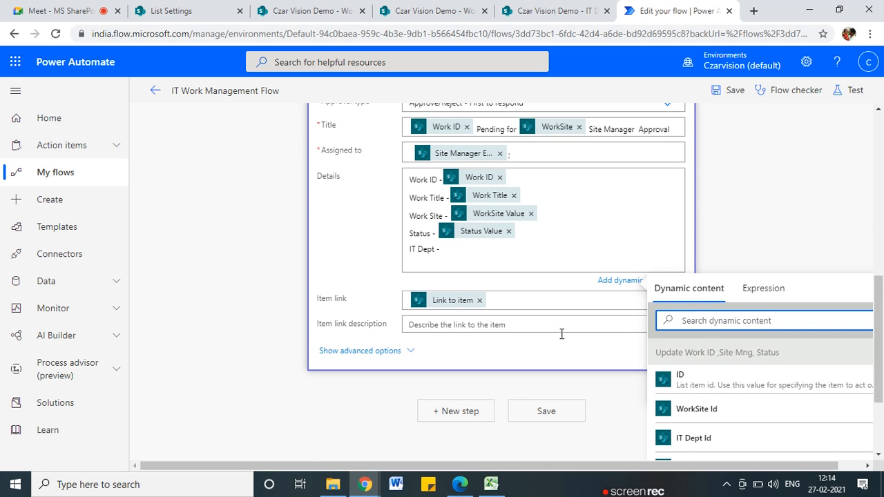
{"action": "scroll", "coordinate": [561, 334], "scroll_direction": "up", "scroll_amount": 2}
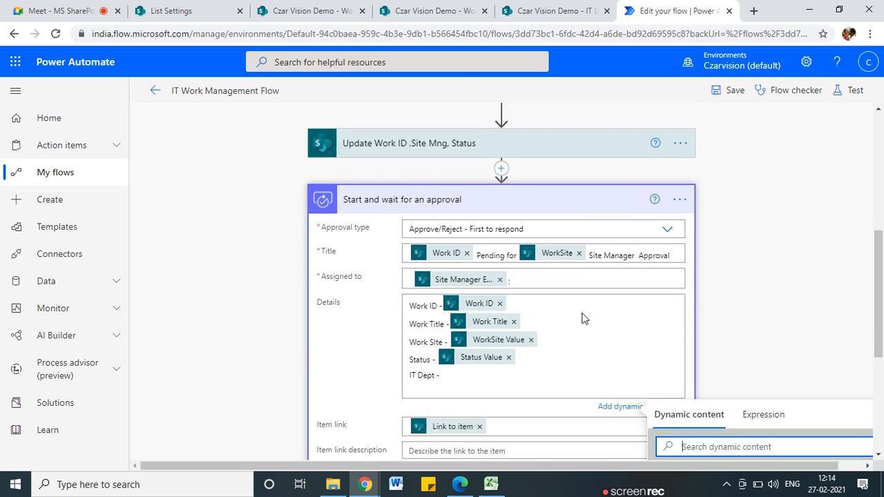
{"action": "scroll", "coordinate": [584, 318], "scroll_direction": "down", "scroll_amount": 1}
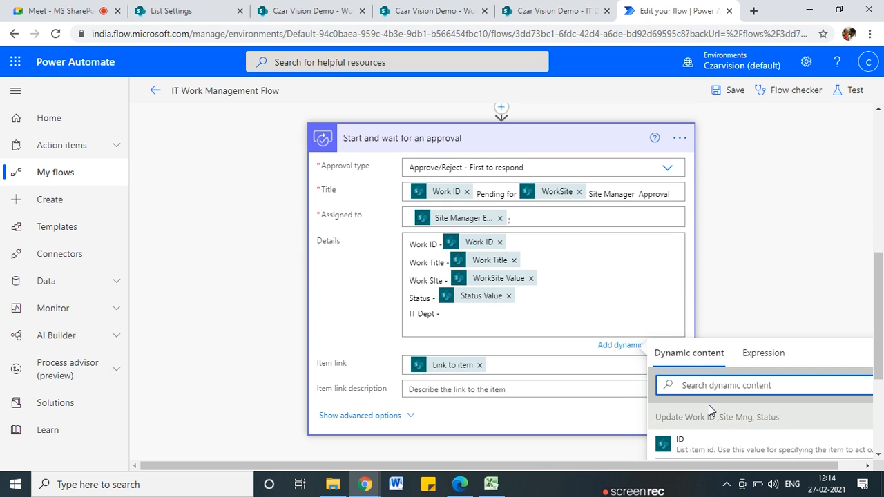
{"action": "type", "text": "out"}
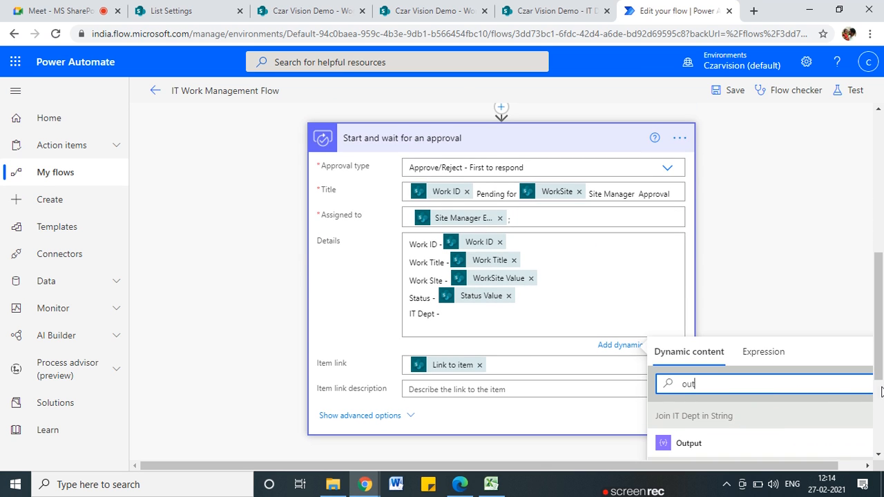
{"action": "scroll", "coordinate": [881, 391], "scroll_direction": "down", "scroll_amount": 2}
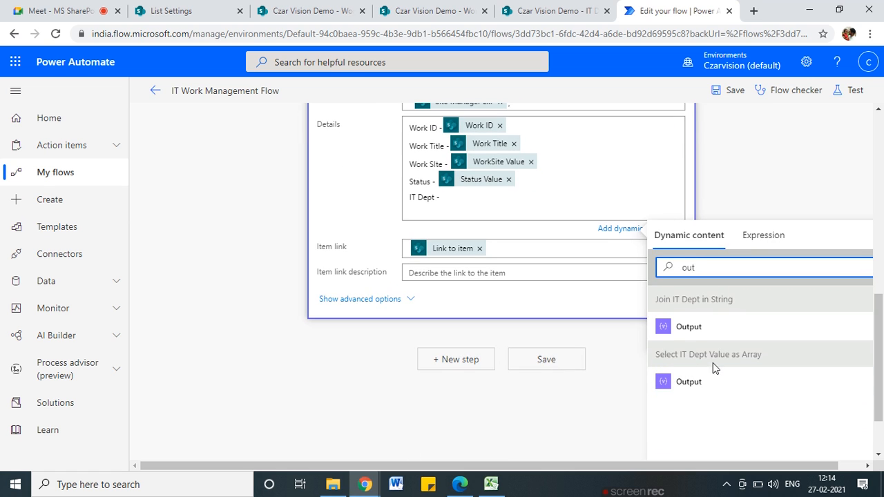
{"action": "left_click", "coordinate": [670, 328]}
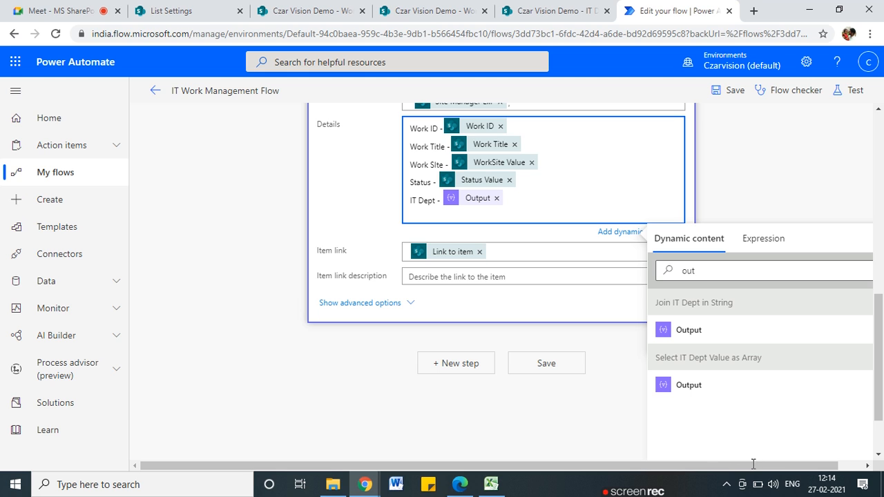
{"action": "scroll", "coordinate": [695, 301], "scroll_direction": "up", "scroll_amount": 3}
{"action": "left_click", "coordinate": [493, 291]}
{"action": "left_click", "coordinate": [772, 120]}
Save the flow and start a test reusing the recent 'Test Running' trigger
{"action": "left_click", "coordinate": [730, 98]}
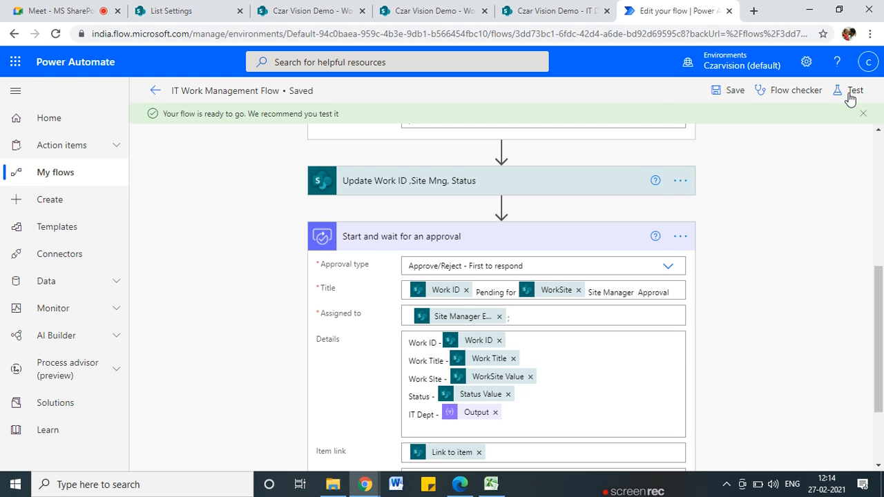
{"action": "left_click", "coordinate": [854, 90]}
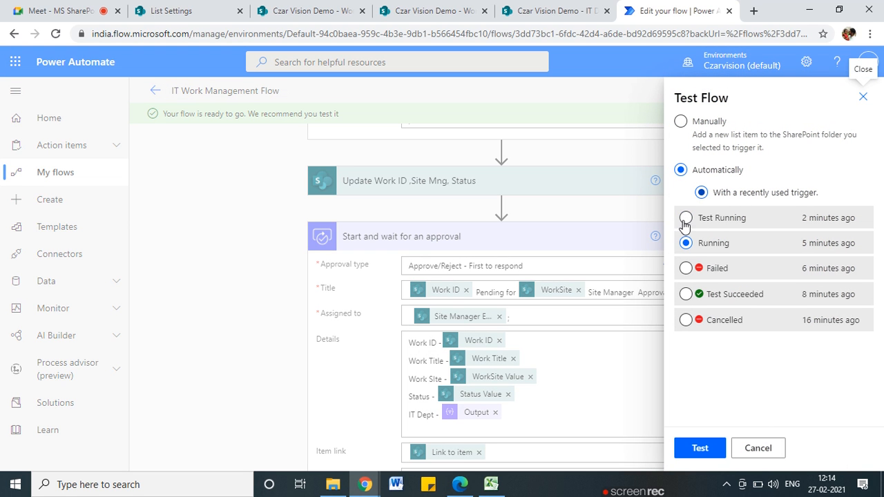
{"action": "left_click", "coordinate": [685, 218]}
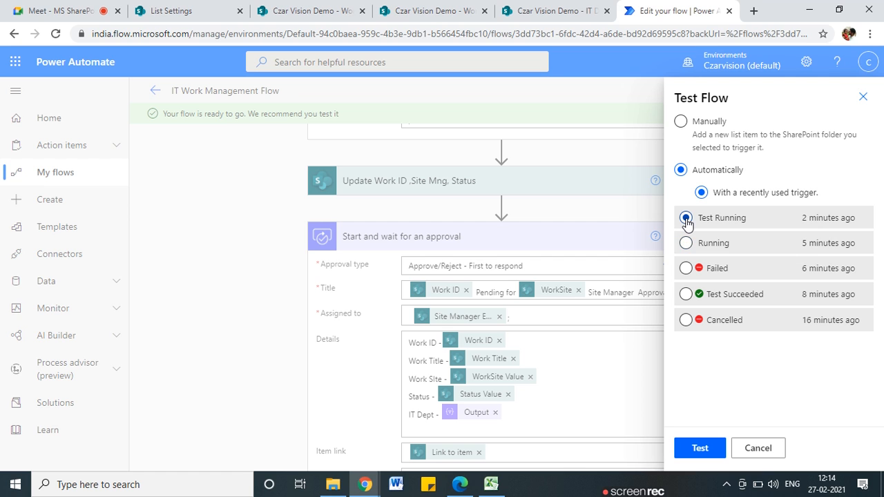
{"action": "left_click", "coordinate": [717, 448]}
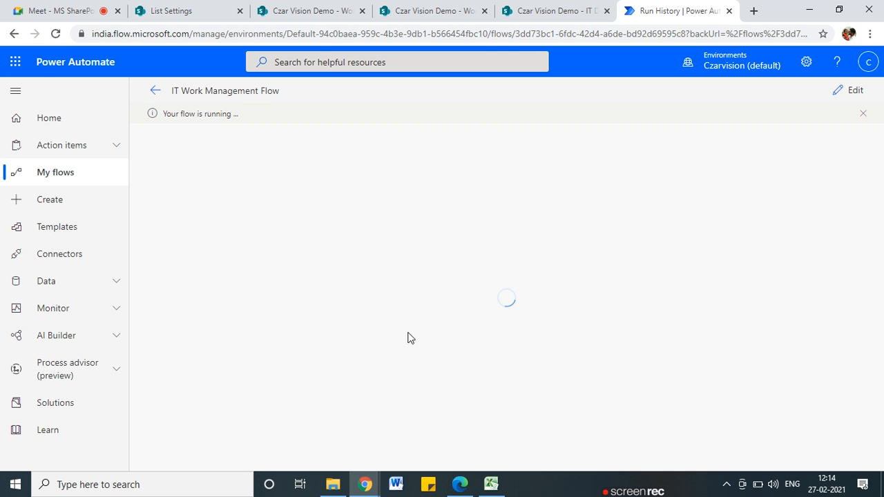
Check Run History showing steps succeeded up to the waiting approval, then return to Outlook
{"action": "left_click", "coordinate": [459, 484]}
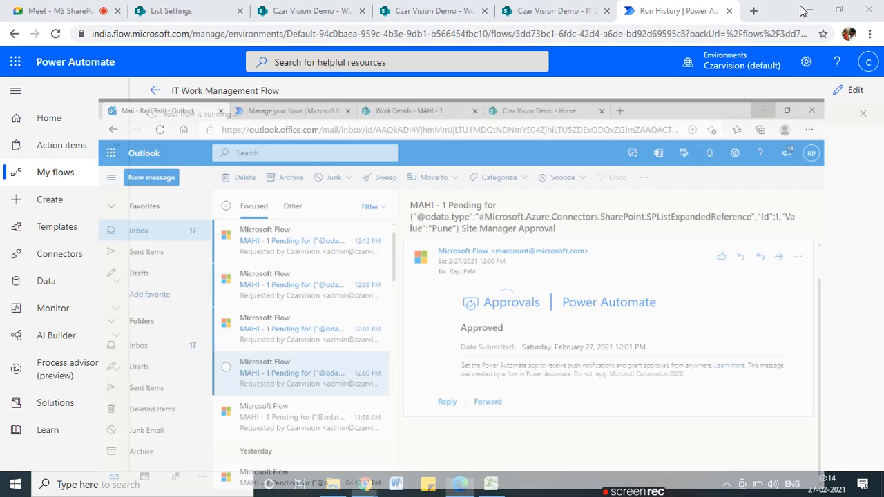
{"action": "left_click", "coordinate": [809, 10]}
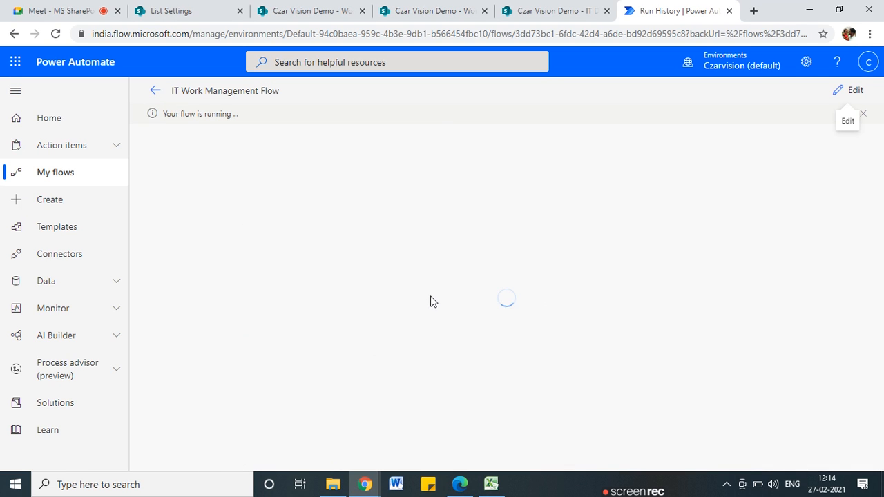
{"action": "scroll", "coordinate": [430, 299], "scroll_direction": "down", "scroll_amount": 1}
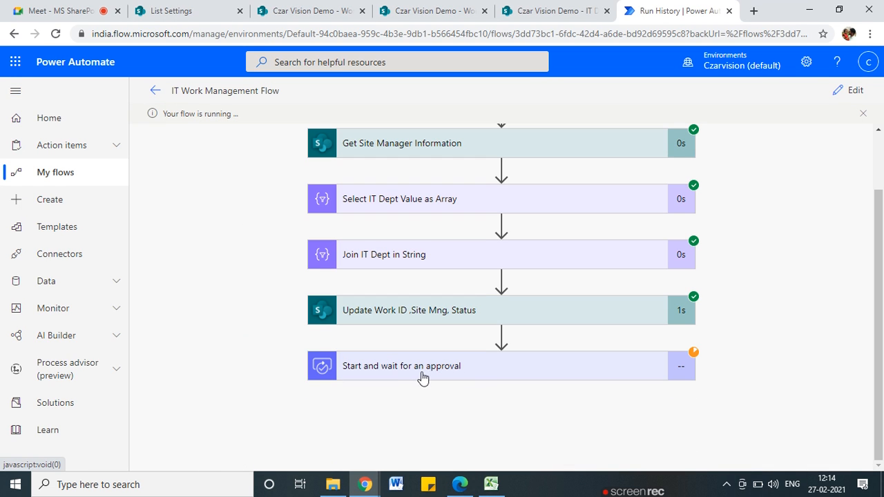
{"action": "left_click", "coordinate": [458, 481]}
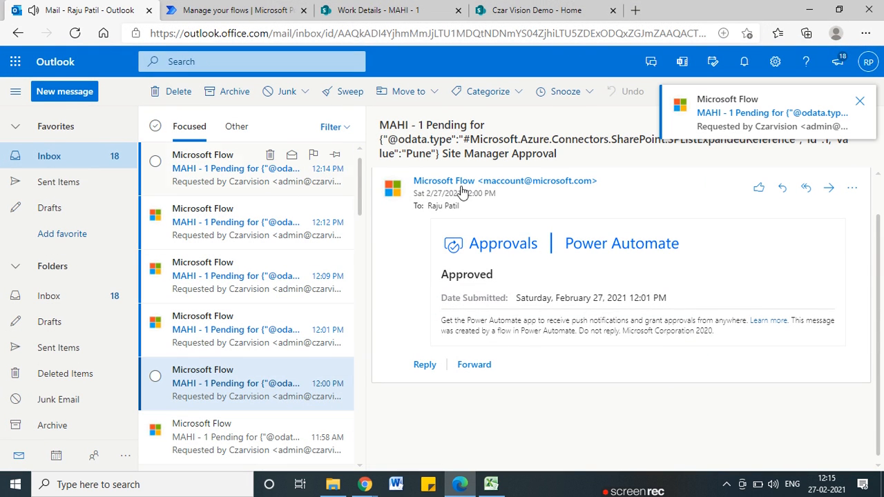
Open the newest approval email, verify IT Dept reads 'ERP,Branding,Content Mng', and submit Approve
{"action": "left_click", "coordinate": [262, 181]}
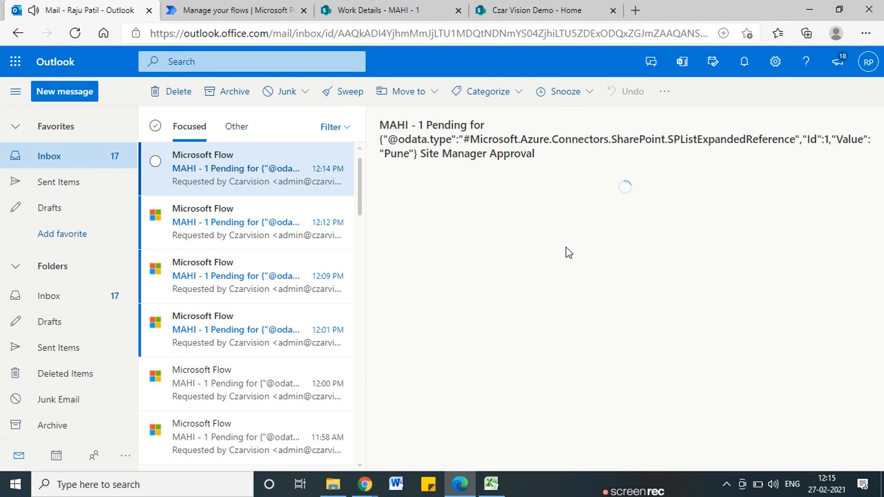
{"action": "scroll", "coordinate": [565, 247], "scroll_direction": "down", "scroll_amount": 3}
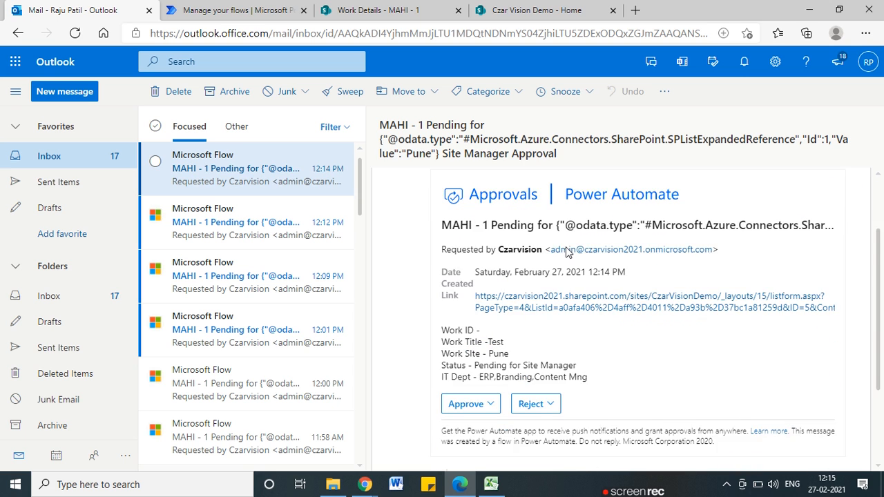
{"action": "left_click_drag", "start_coordinate": [479, 327], "coordinate": [593, 333]}
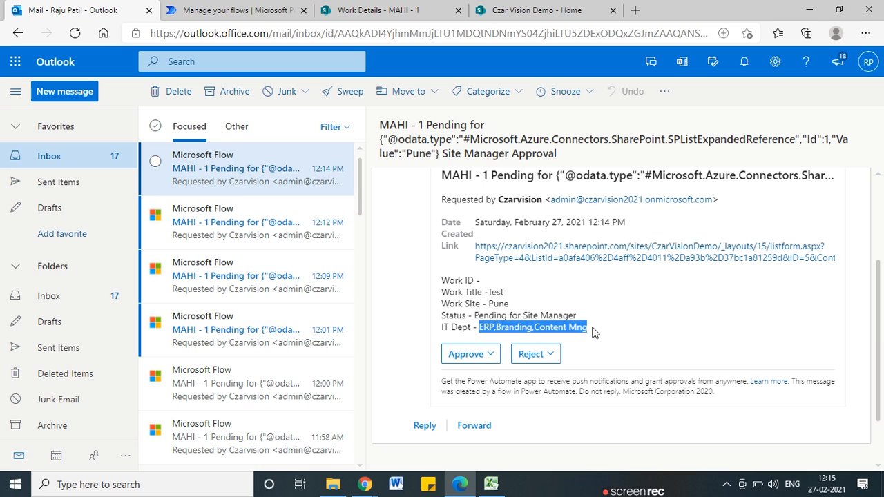
{"action": "left_click", "coordinate": [593, 333]}
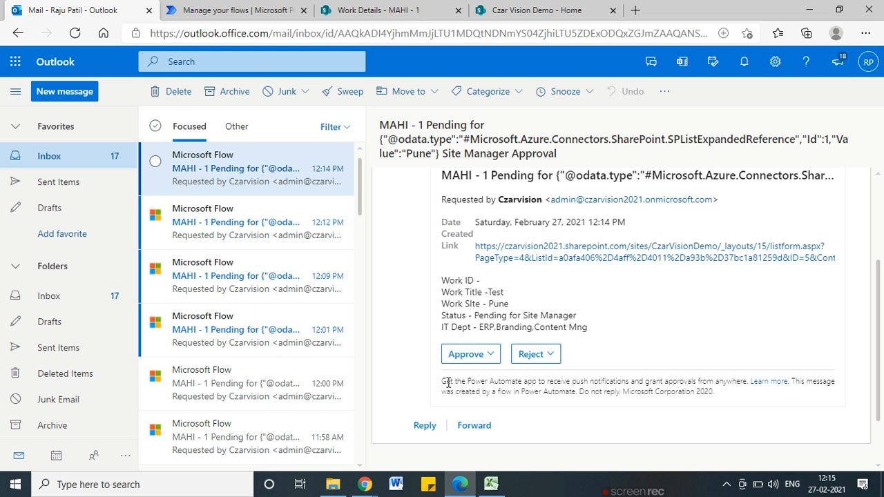
{"action": "left_click", "coordinate": [453, 355]}
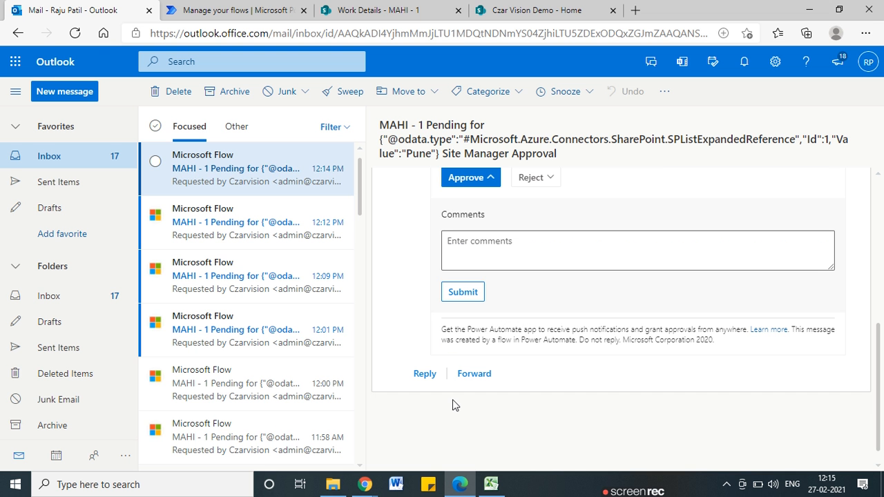
{"action": "left_click", "coordinate": [469, 292]}
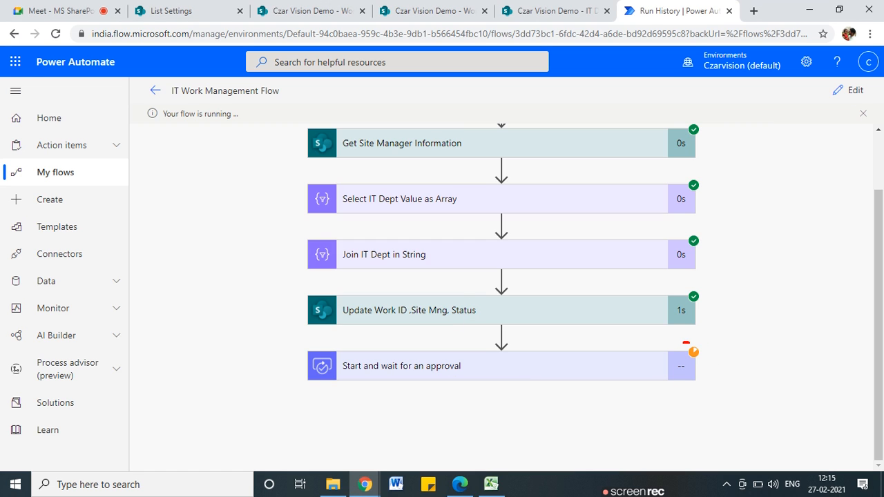
Annotate the Select-to-Join steps and pending approval, then watch the run finish successfully
{"action": "left_click_drag", "start_coordinate": [705, 354], "coordinate": [691, 341]}
{"action": "mouse_move", "coordinate": [349, 205]}
{"action": "left_mouse_down"}
{"action": "mouse_move", "coordinate": [296, 252]}
{"action": "mouse_move", "coordinate": [355, 256]}
{"action": "left_mouse_up"}
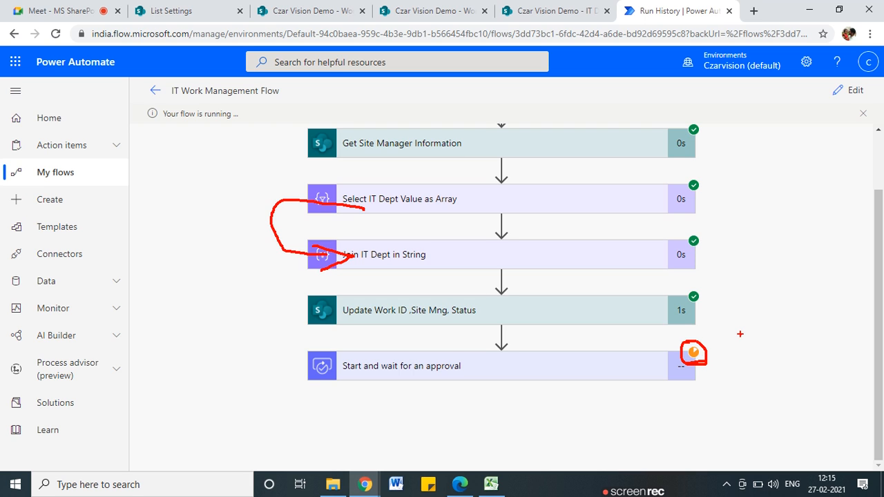
{"action": "key", "text": "Escape"}
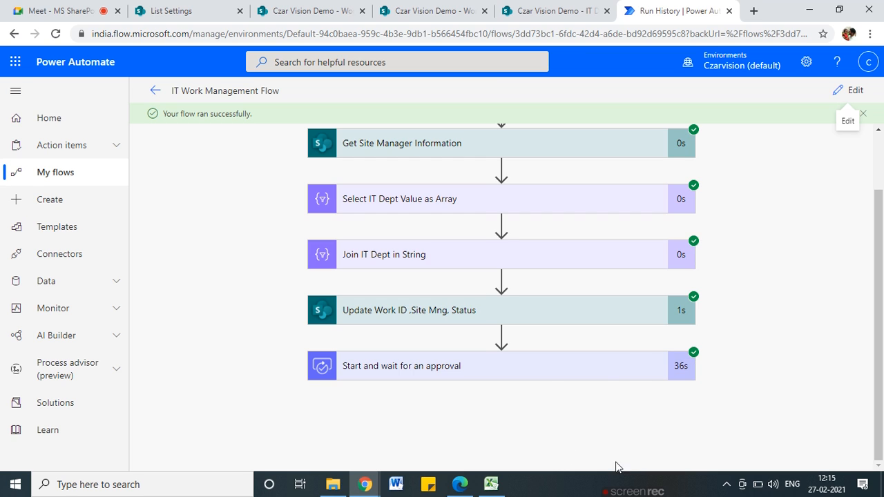
{"action": "mouse_move", "coordinate": [636, 487]}
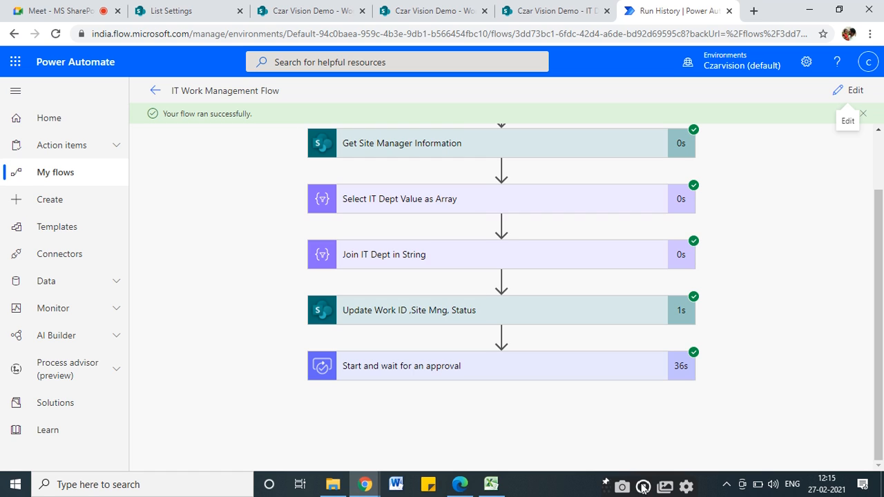